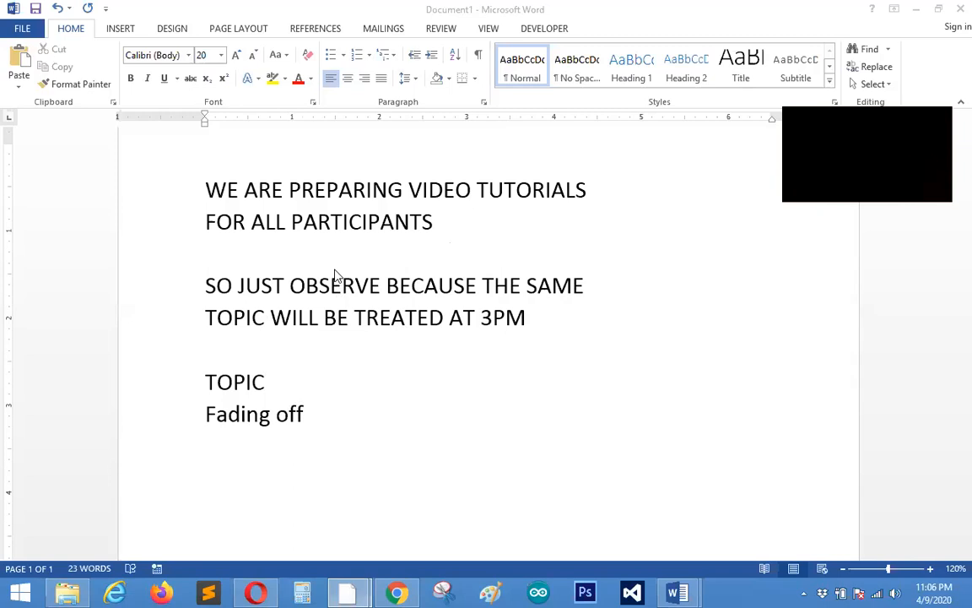
left_click_drag(311, 261, 326, 287)
left_click(345, 355)
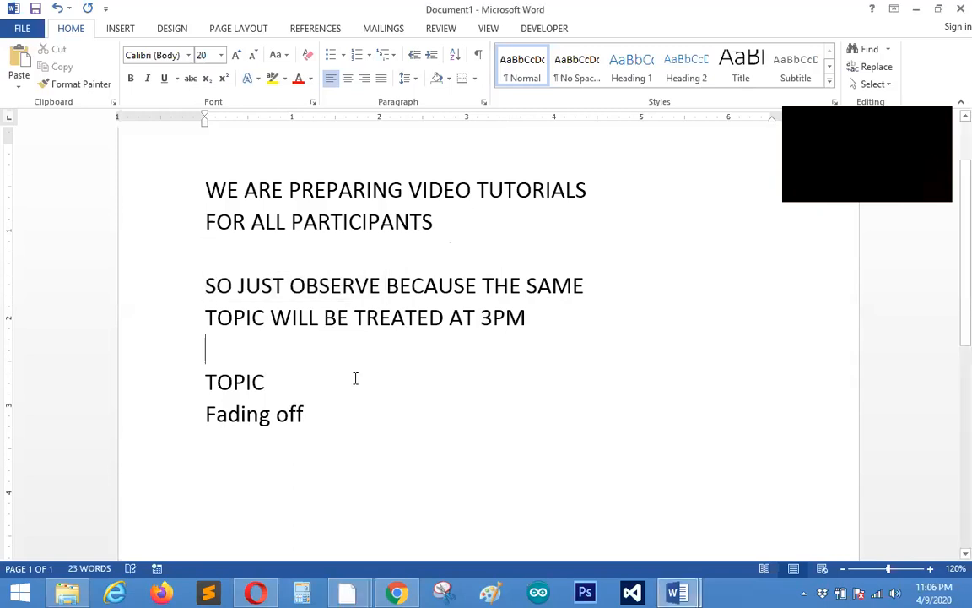
left_click_drag(204, 413, 408, 407)
left_click(409, 408)
scroll(416, 407, "up", 2)
left_click(367, 293)
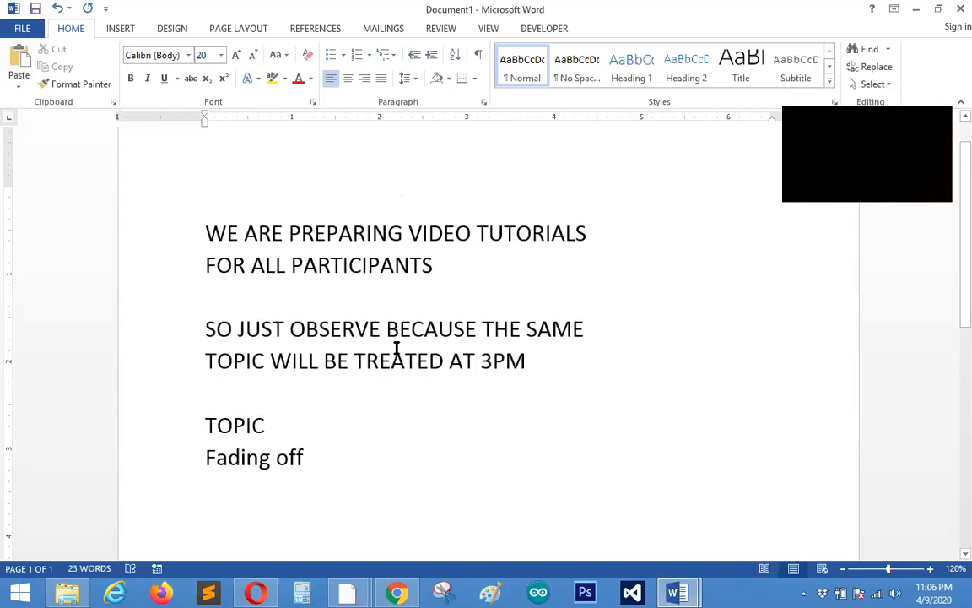
scroll(482, 395, "down", 1)
scroll(489, 393, "up", 1)
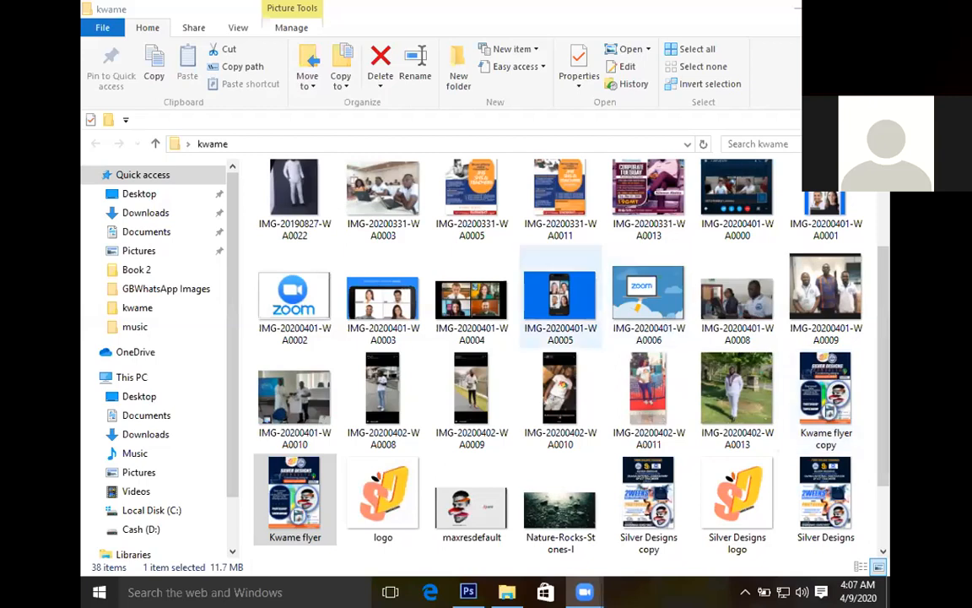
- Switch to Photoshop and close the card.tif document
key("alt+Tab")
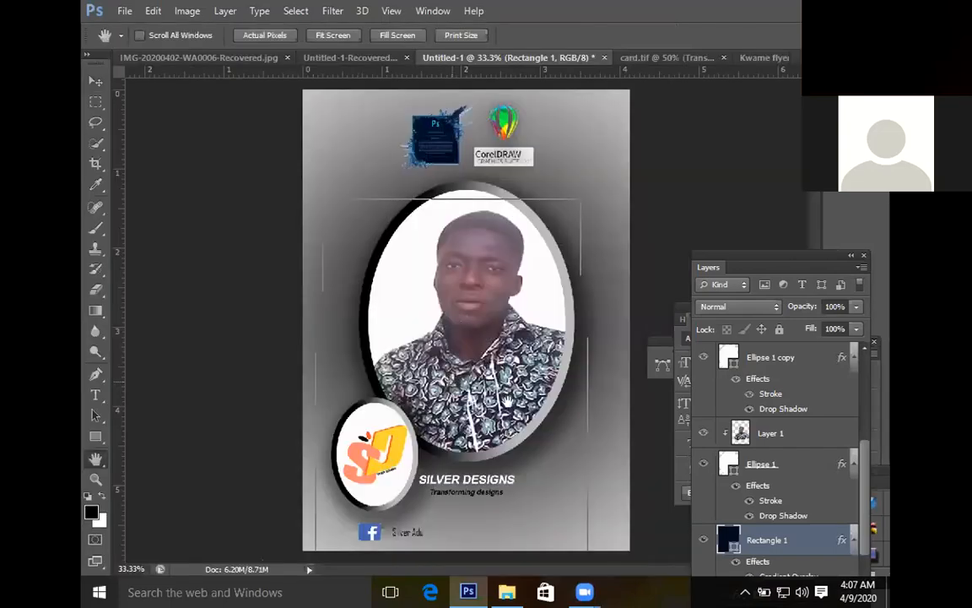
scroll(456, 380, "up", 1)
scroll(485, 396, "down", 1)
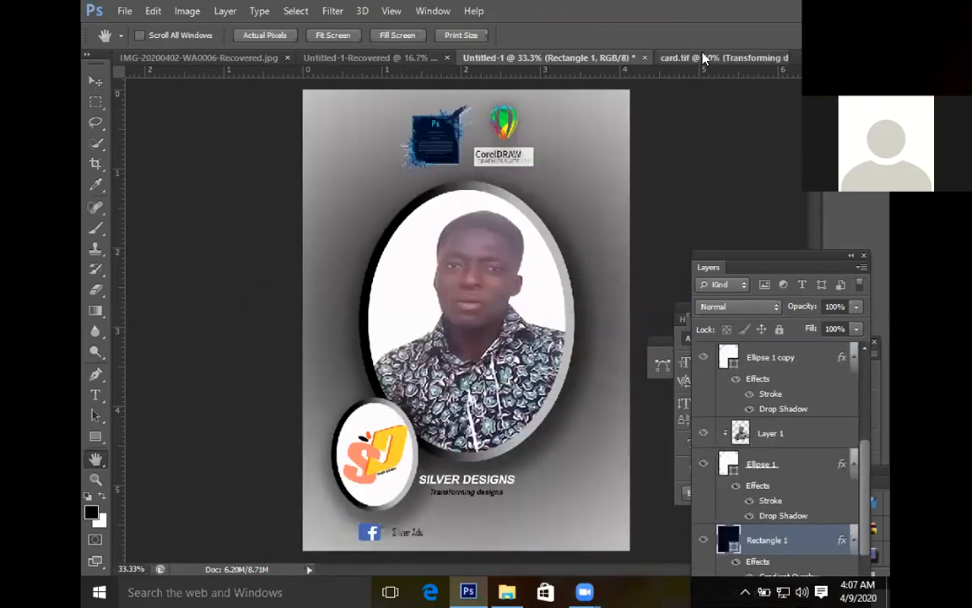
left_click(703, 57)
left_click(705, 58)
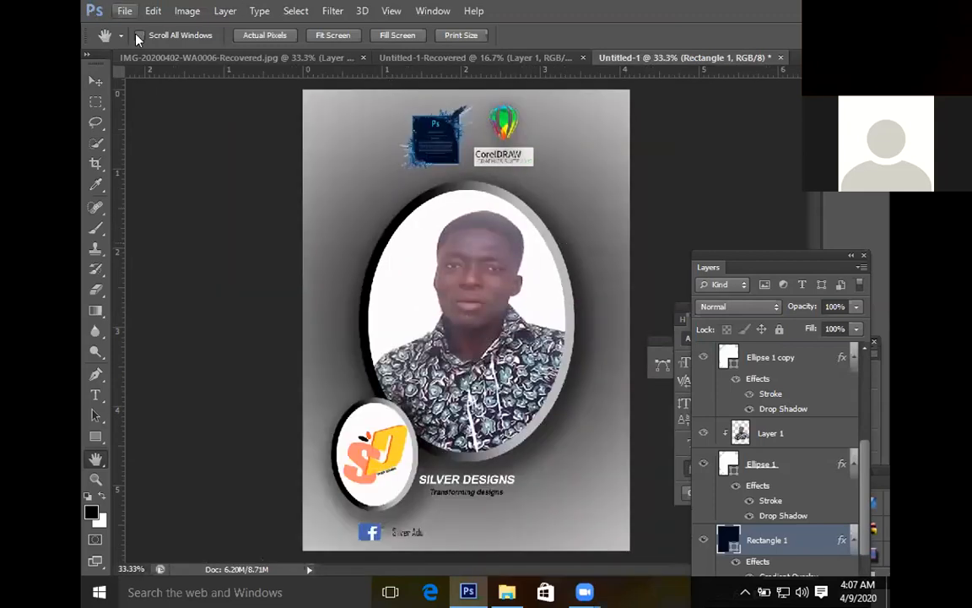
- Create a new A6 International Paper document, 105 × 148 mm, at 300 pixels/inch in RGB Color with a white background
left_click(125, 10)
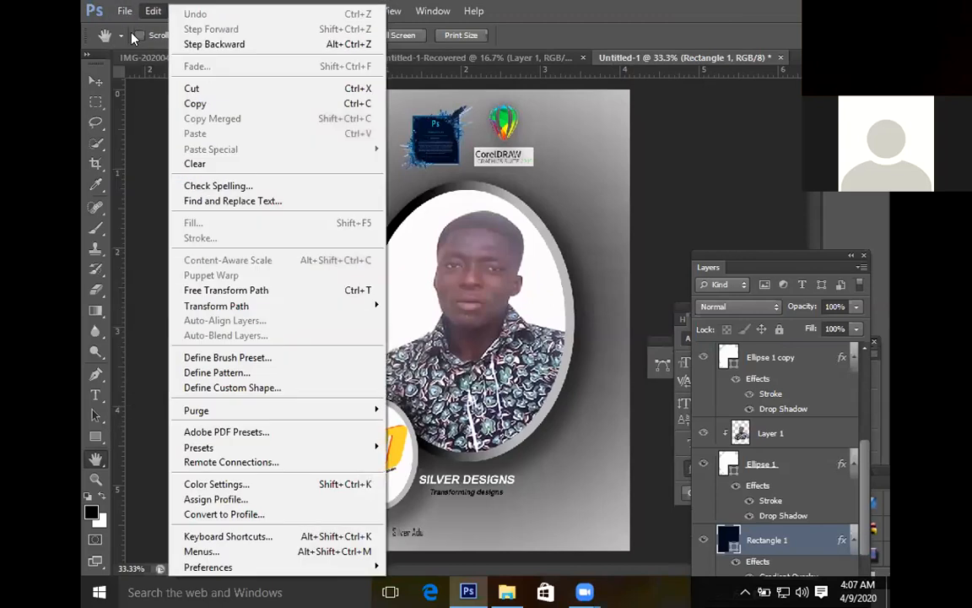
left_click(132, 32)
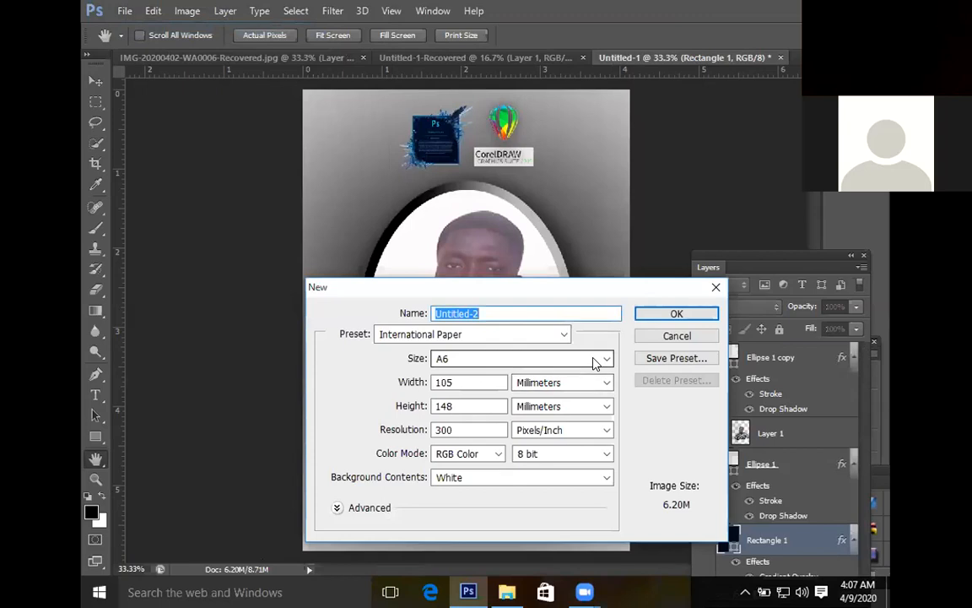
key("Return")
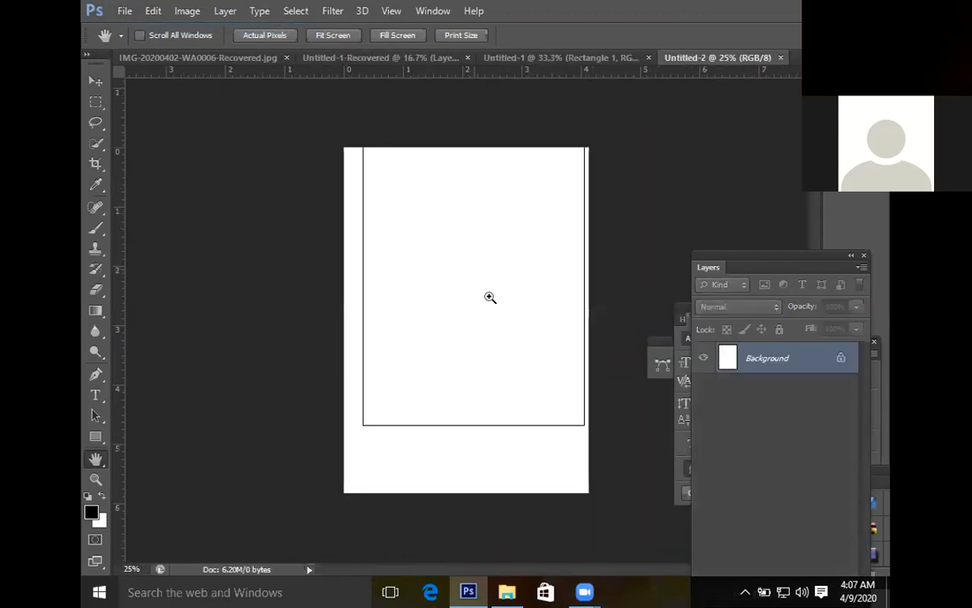
left_click(495, 304)
left_click(495, 305, "alt")
left_click(494, 304)
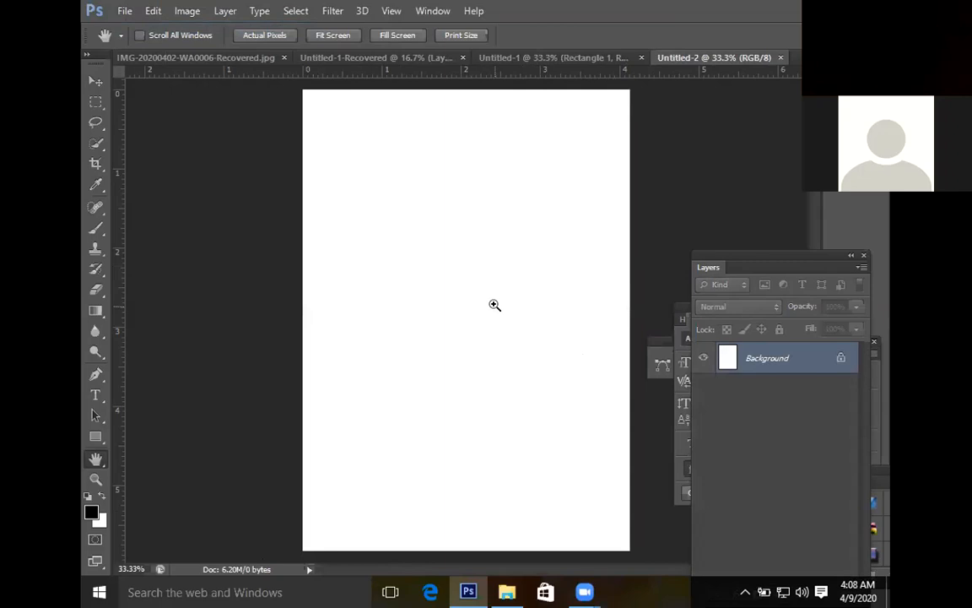
- Place the image IMG_20200329_103230 from the Desktop into the blank document
left_click(122, 12)
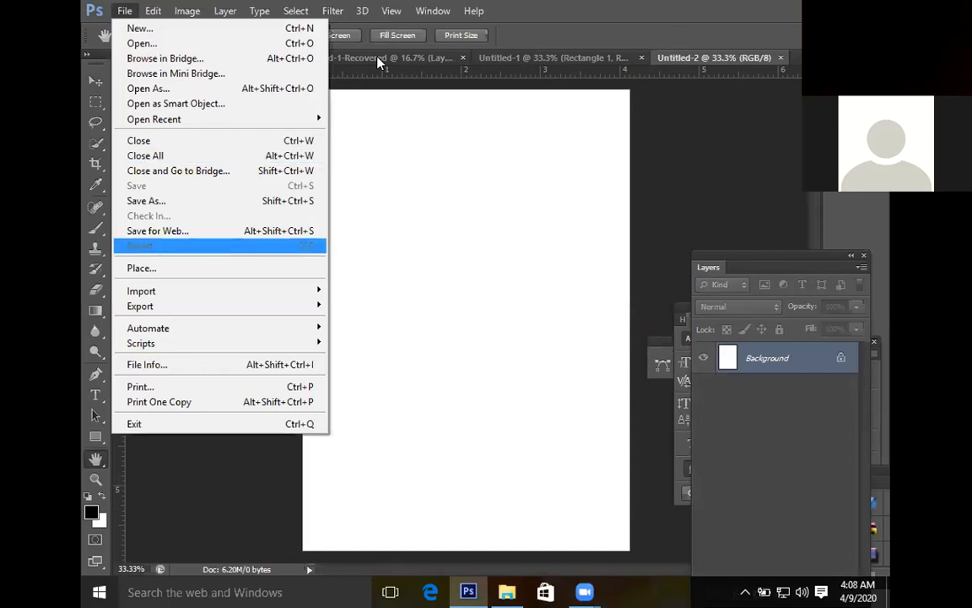
left_click(509, 127)
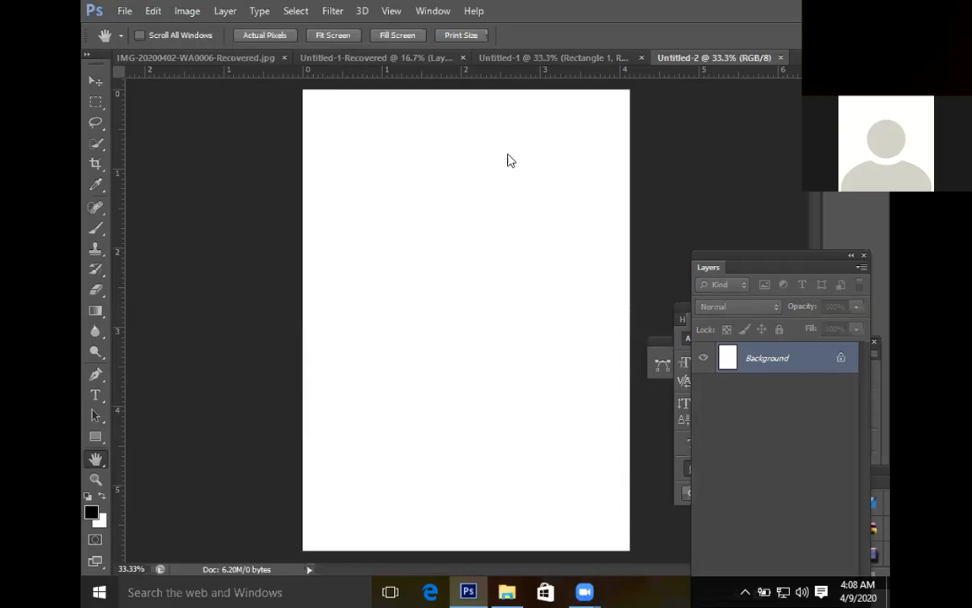
key("super+Down")
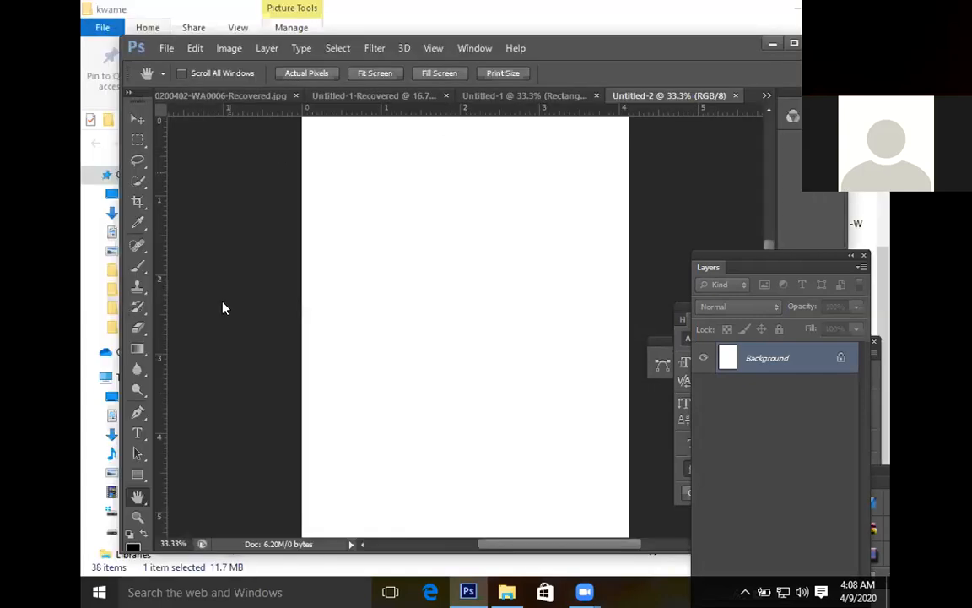
key("alt+f")
left_click(222, 306)
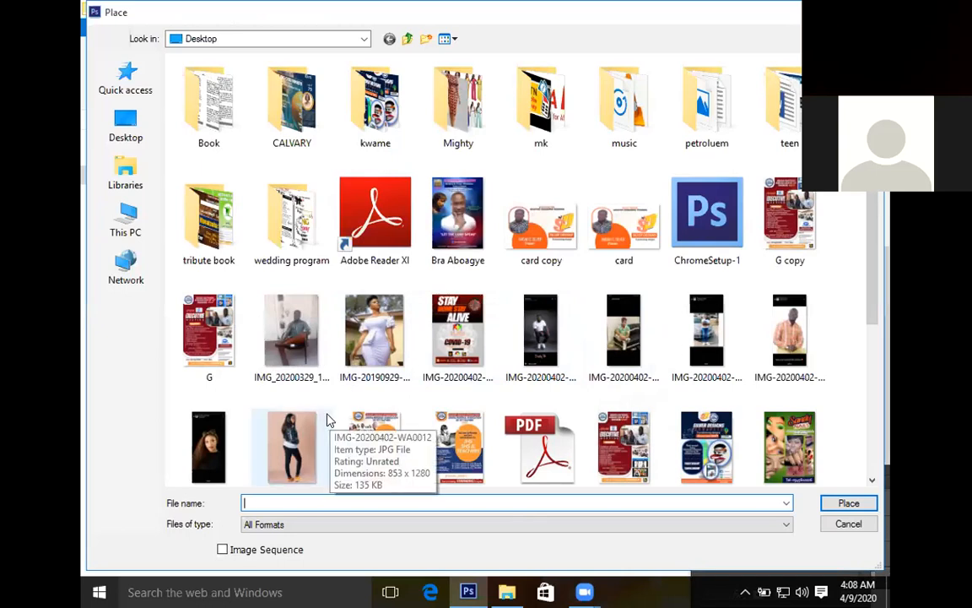
double_click(295, 326)
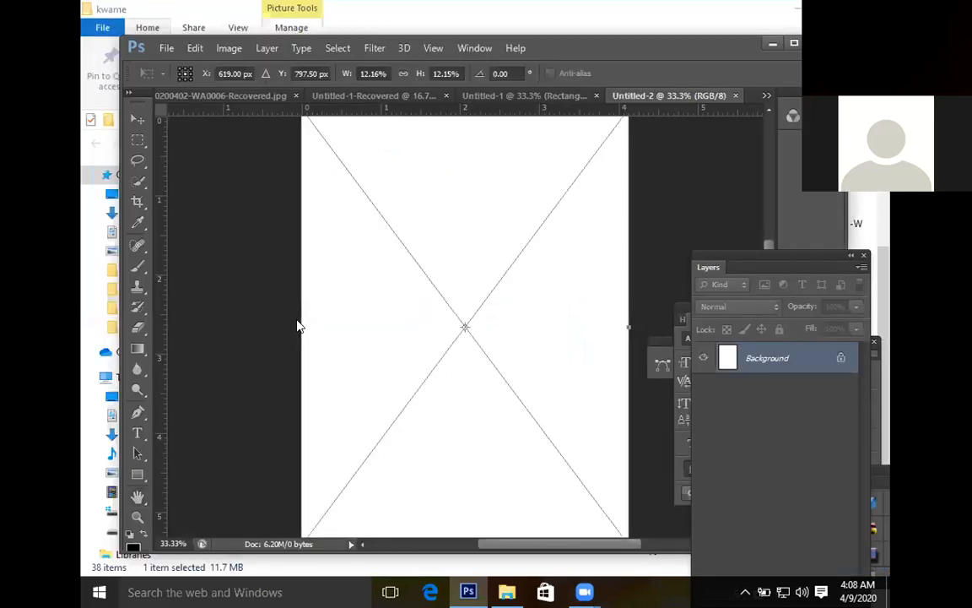
double_click(499, 398)
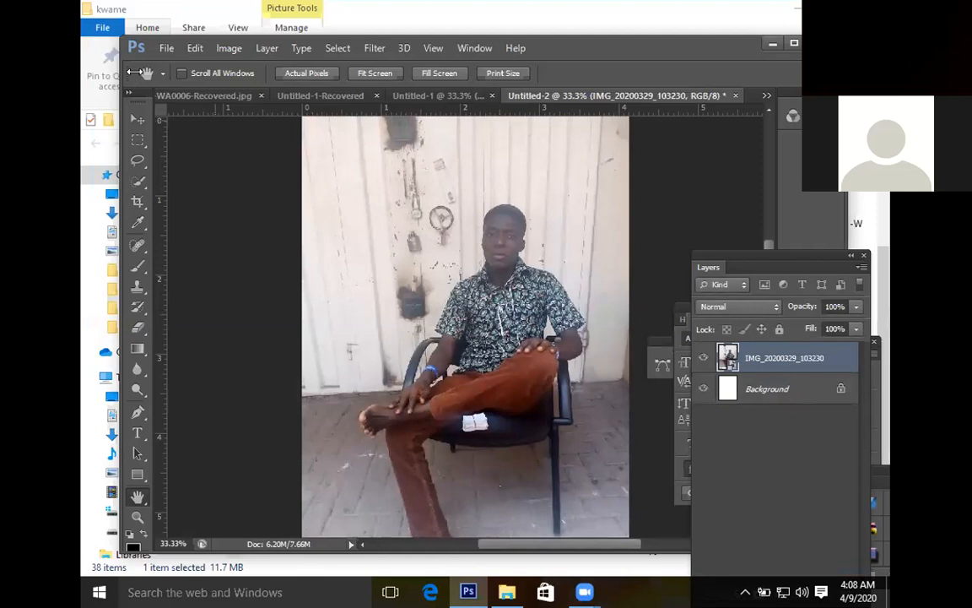
- Scale the placed photo down to about 7.56% and position it slightly above the middle of the page
left_click(592, 394, "alt")
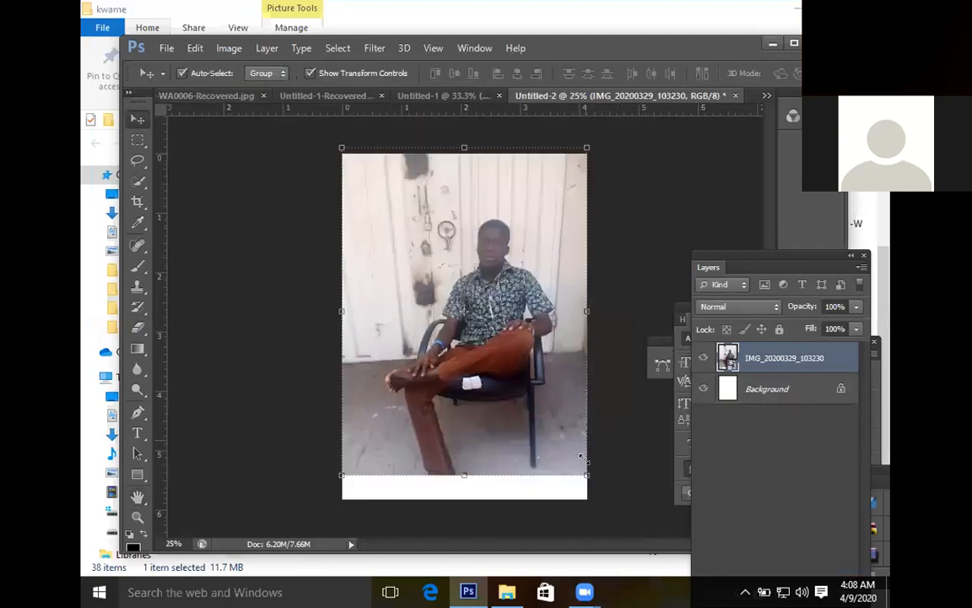
left_click_drag(587, 476, 495, 350)
left_click_drag(429, 197, 514, 386)
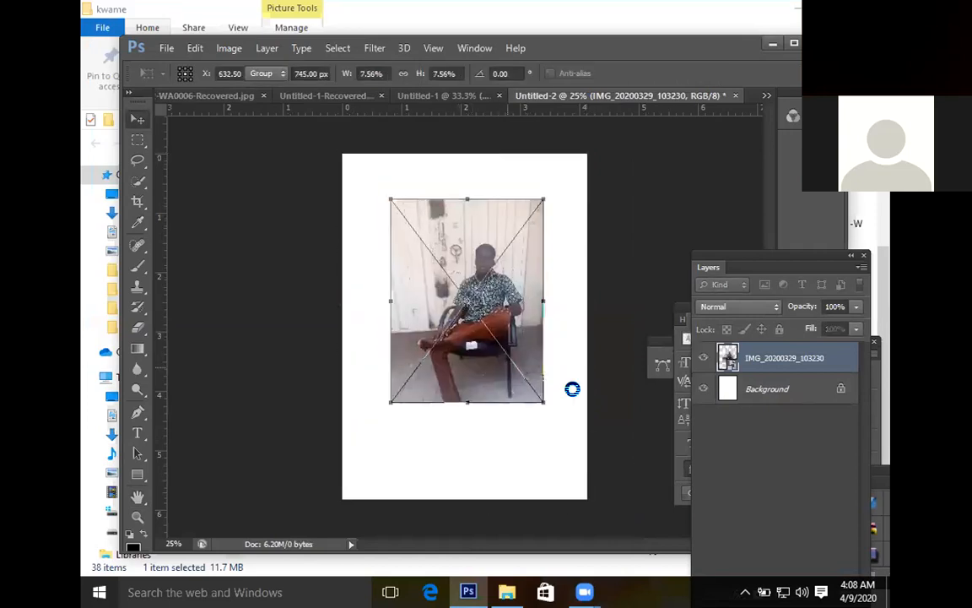
key("Return")
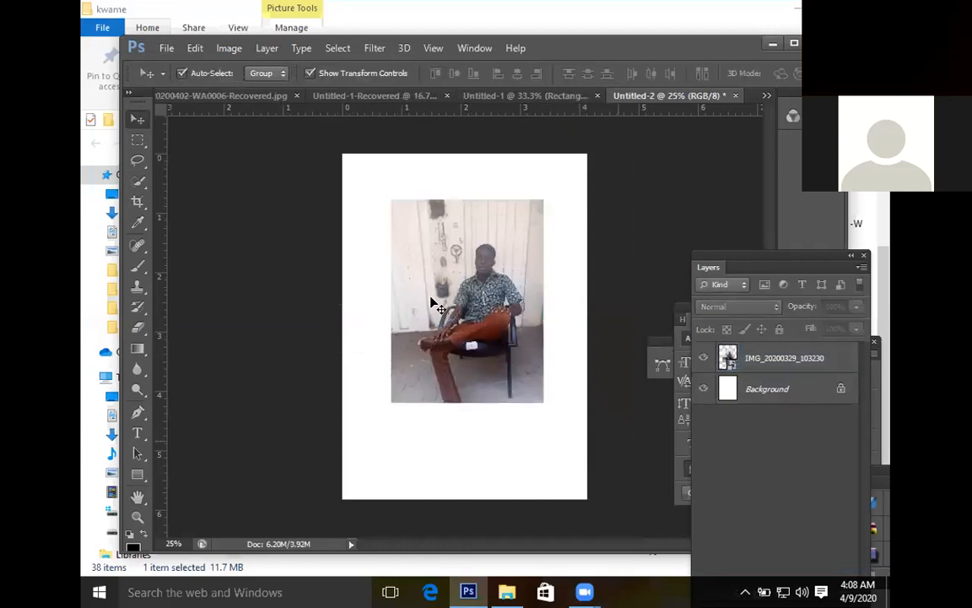
- Rasterize the placed photo and fade out its background around the seated man using the Eraser with a soft 700 px brush
left_click(139, 326)
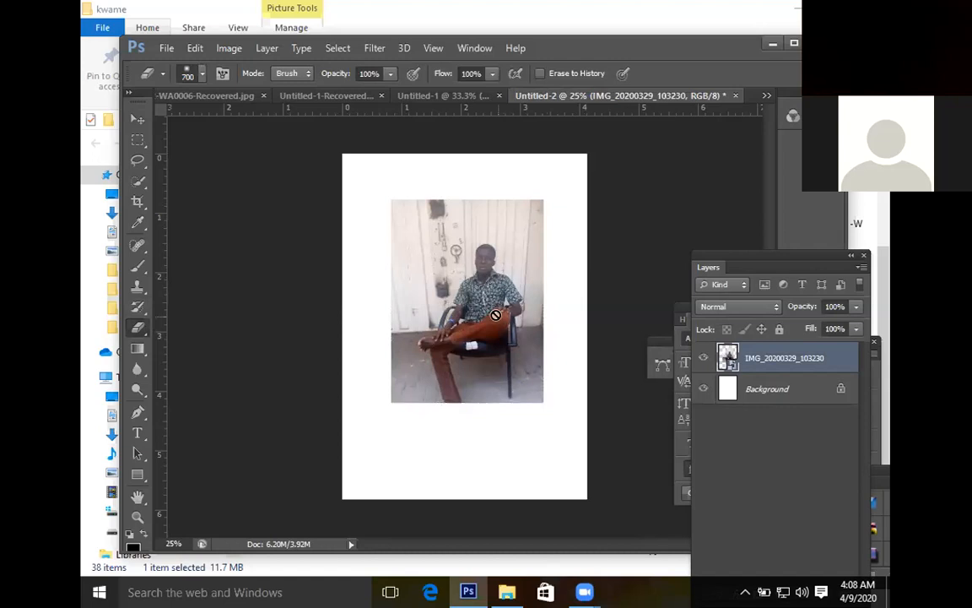
left_click(497, 322)
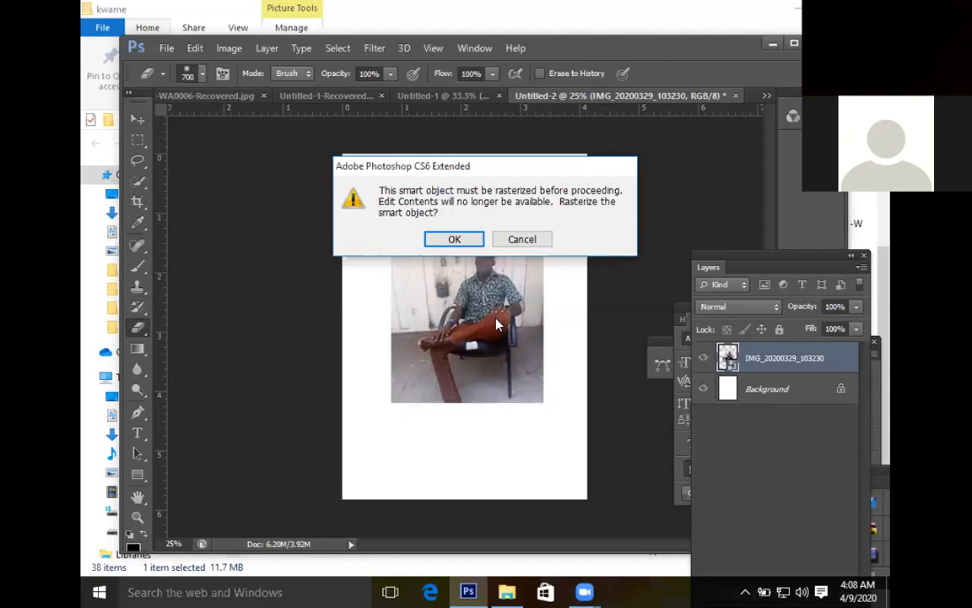
key("Return")
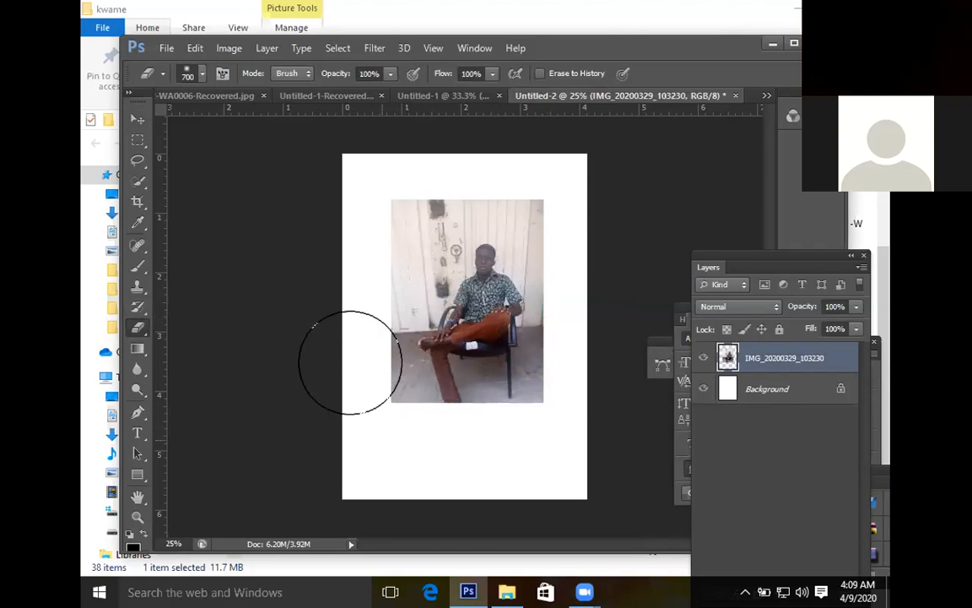
mouse_move(351, 362)
left_mouse_down()
mouse_move(342, 326)
mouse_move(408, 155)
mouse_move(417, 167)
mouse_move(452, 143)
mouse_move(438, 160)
mouse_move(508, 134)
mouse_move(474, 164)
mouse_move(577, 178)
mouse_move(571, 219)
mouse_move(588, 285)
mouse_move(565, 422)
mouse_move(506, 462)
mouse_move(512, 402)
mouse_move(516, 484)
left_mouse_up()
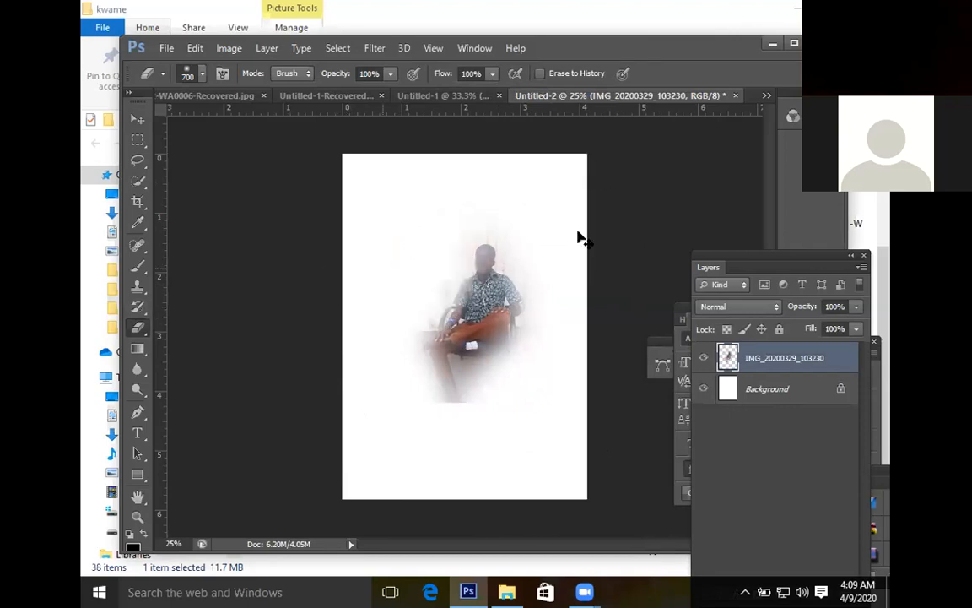
- Enlarge the faded photo to about 127% and reposition it near the middle of the page
key("v")
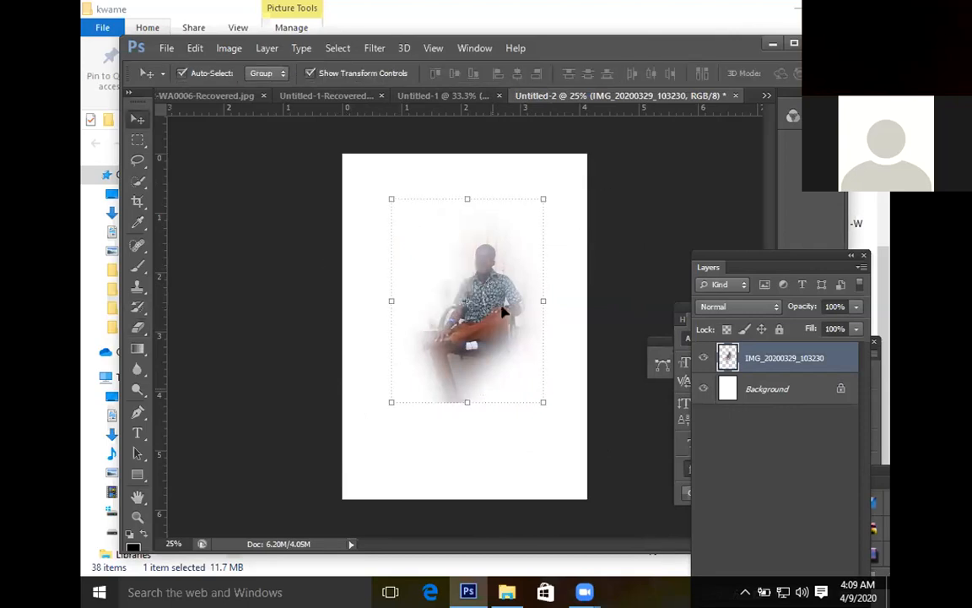
left_click_drag(482, 291, 494, 343)
left_click_drag(540, 453, 577, 502)
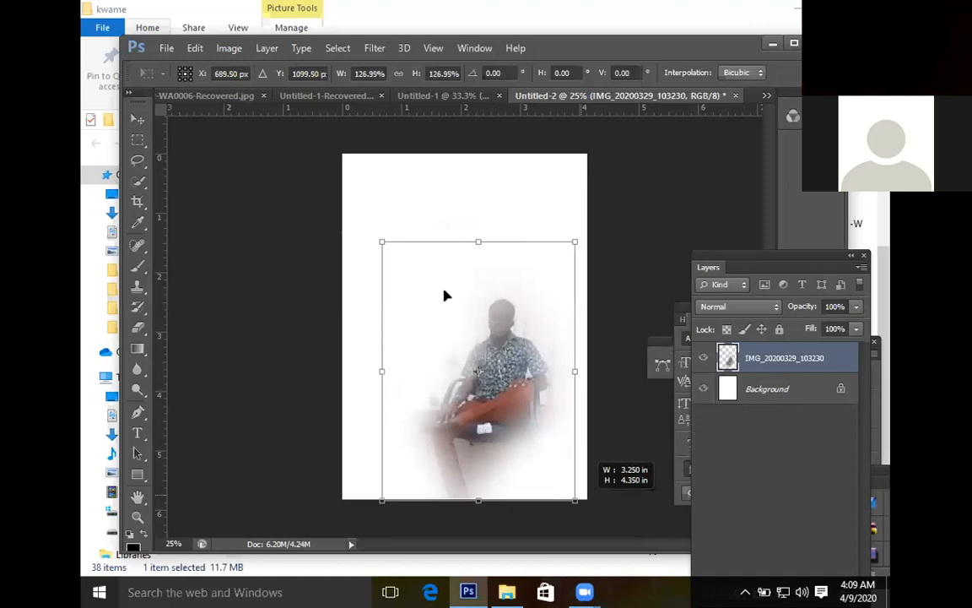
left_click_drag(497, 336, 499, 336)
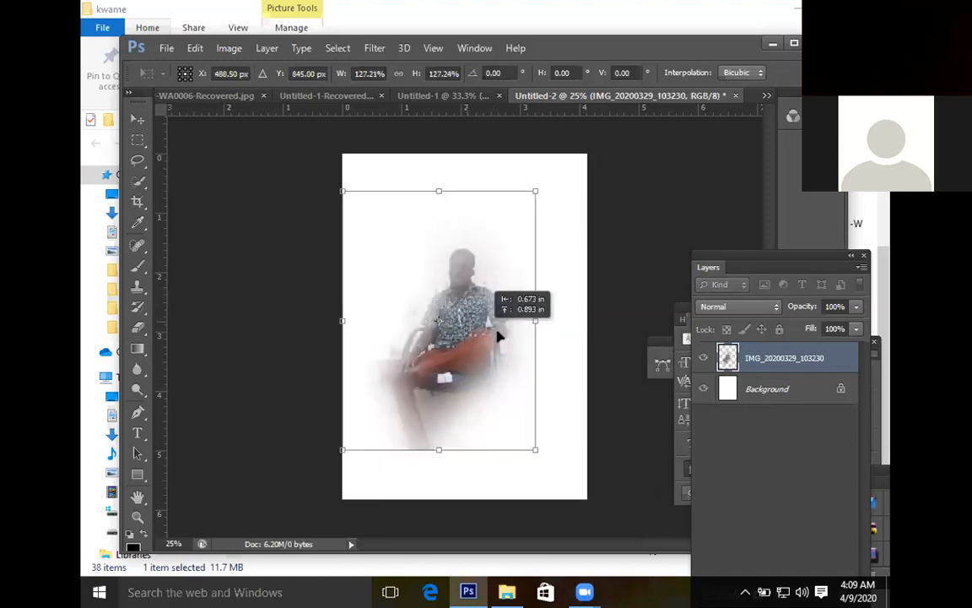
key("Return")
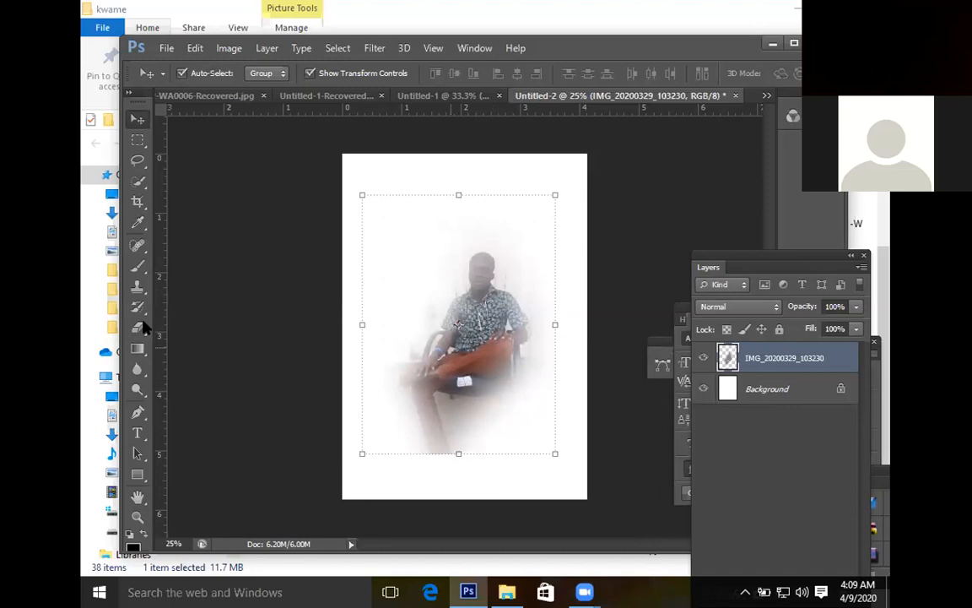
- Draw a 1240 × 1748 px rectangle covering the whole page and fill it with dark blue
left_click(138, 478)
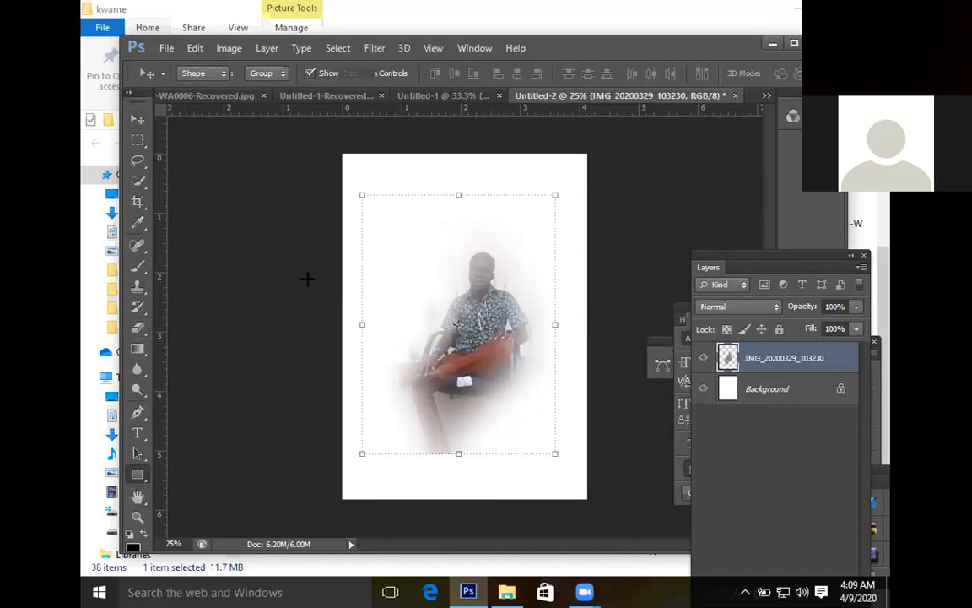
left_click_drag(341, 152, 584, 498)
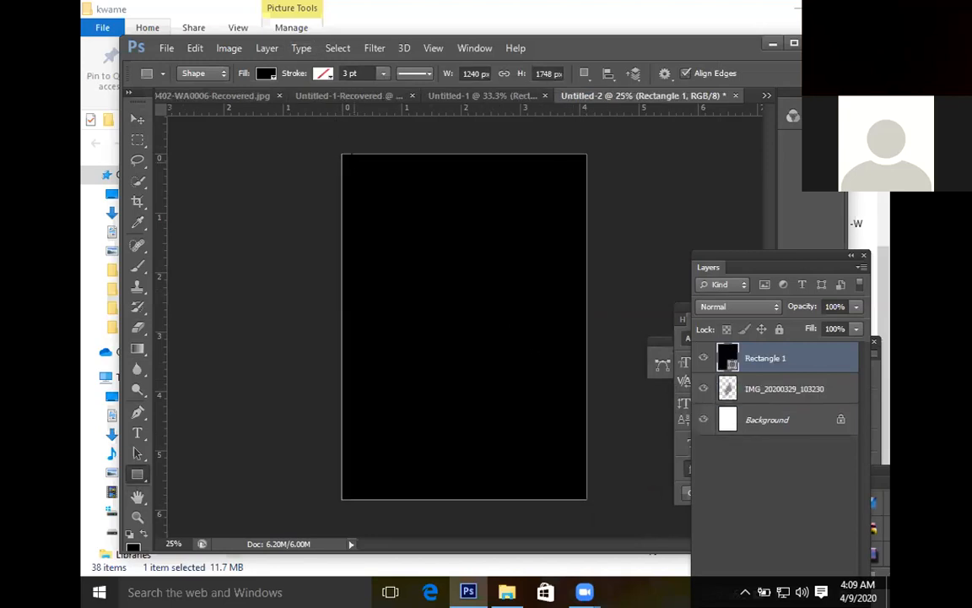
left_click(266, 73)
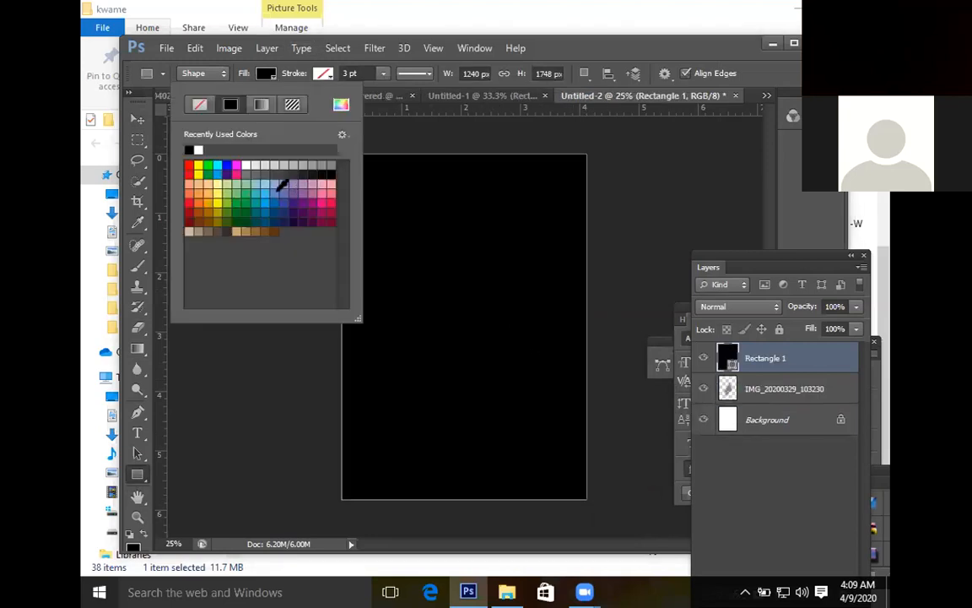
left_click(282, 200)
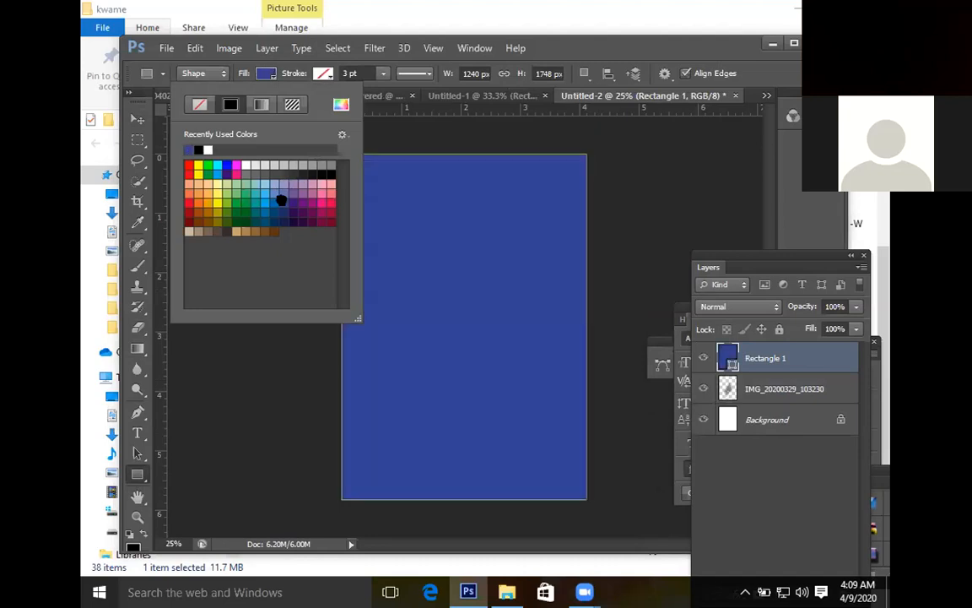
key("Return")
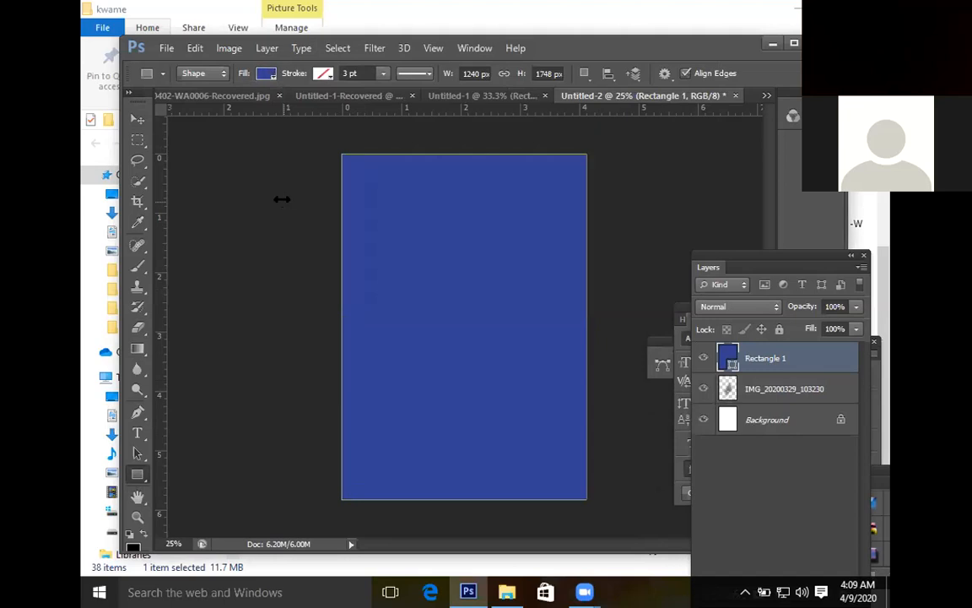
- Move the blue rectangle one level down behind the faded photo, and select the photo layer
left_click(140, 121)
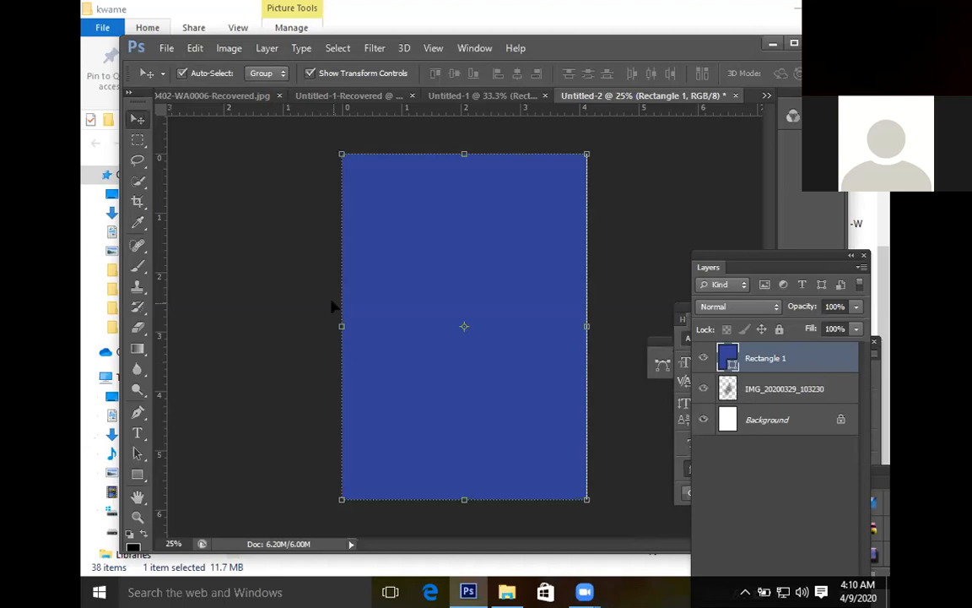
key("ctrl+bracketleft")
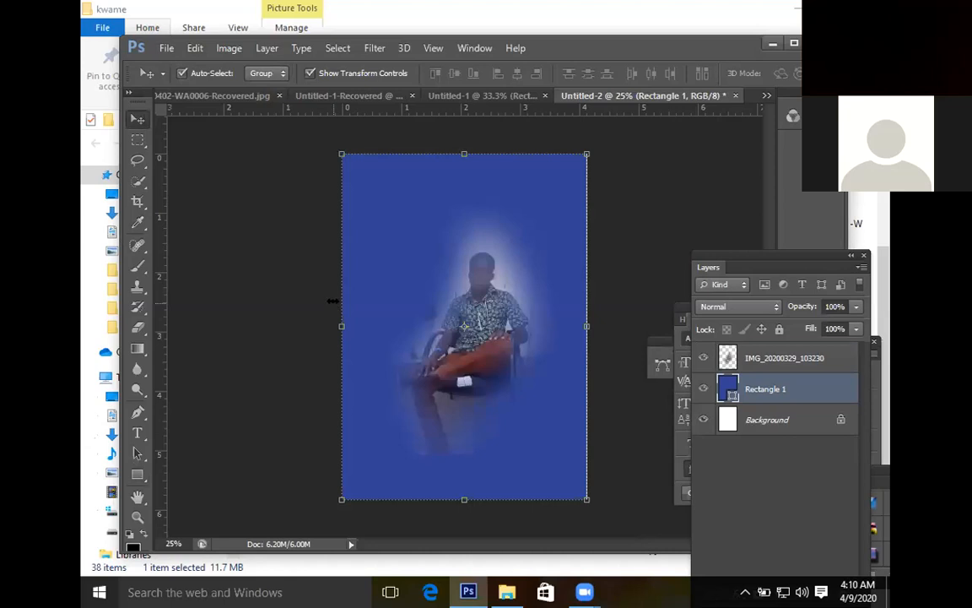
left_click(467, 338)
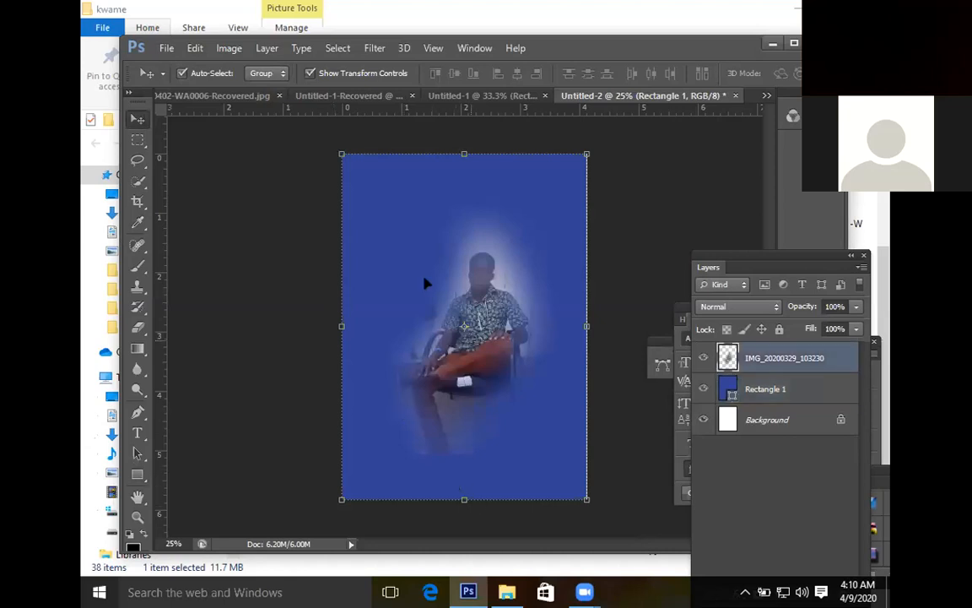
- Enlarge the faded photo of the seated man until it nearly fills the blue page
left_click_drag(364, 198, 340, 163)
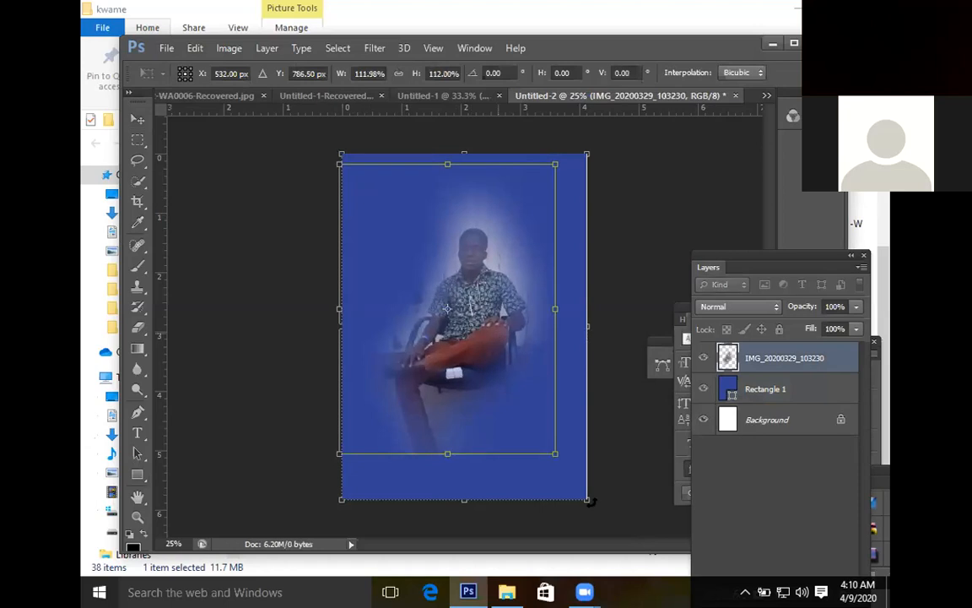
left_click_drag(556, 454, 569, 482)
key("Return")
key("h")
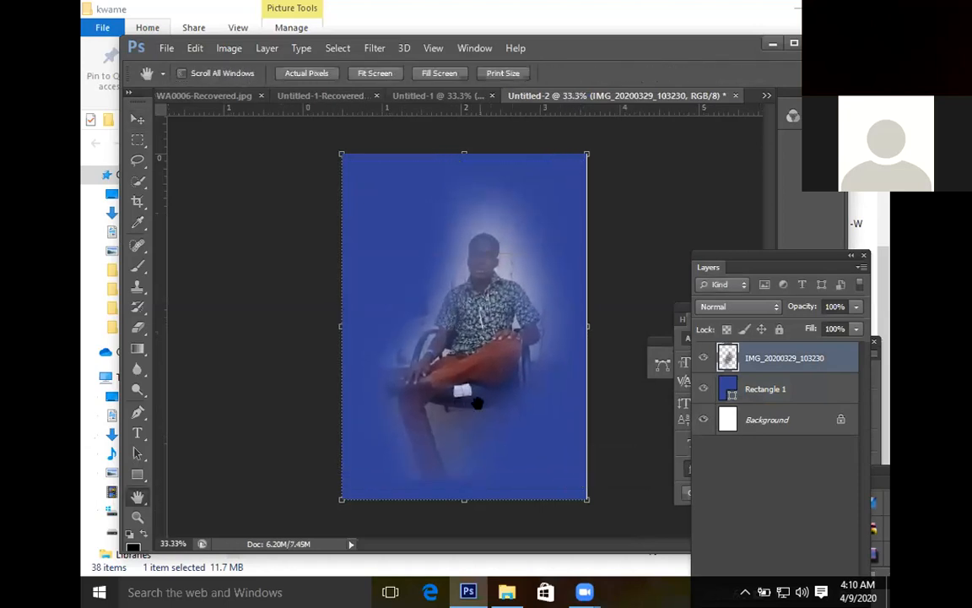
key("ctrl+minus")
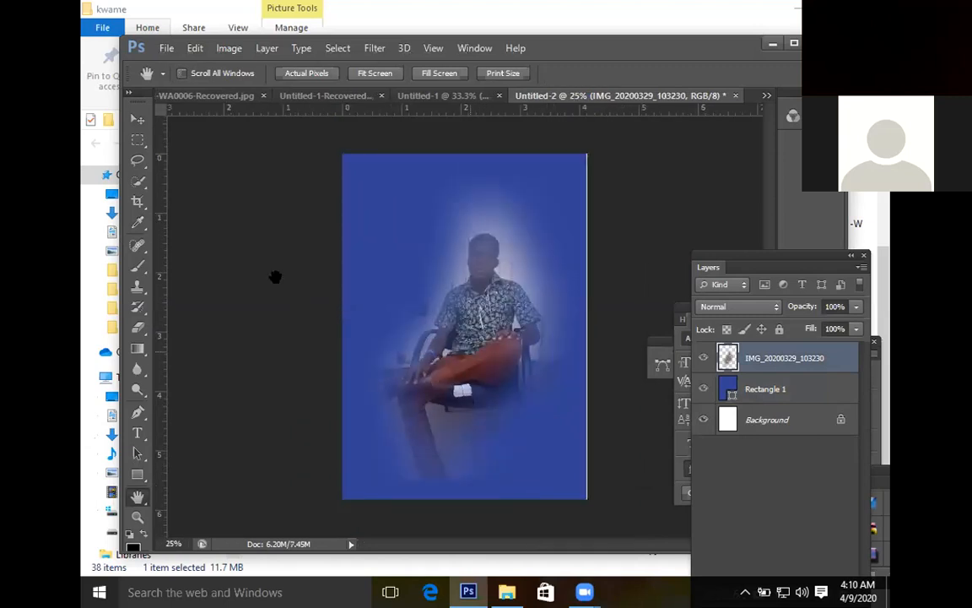
left_click(138, 119)
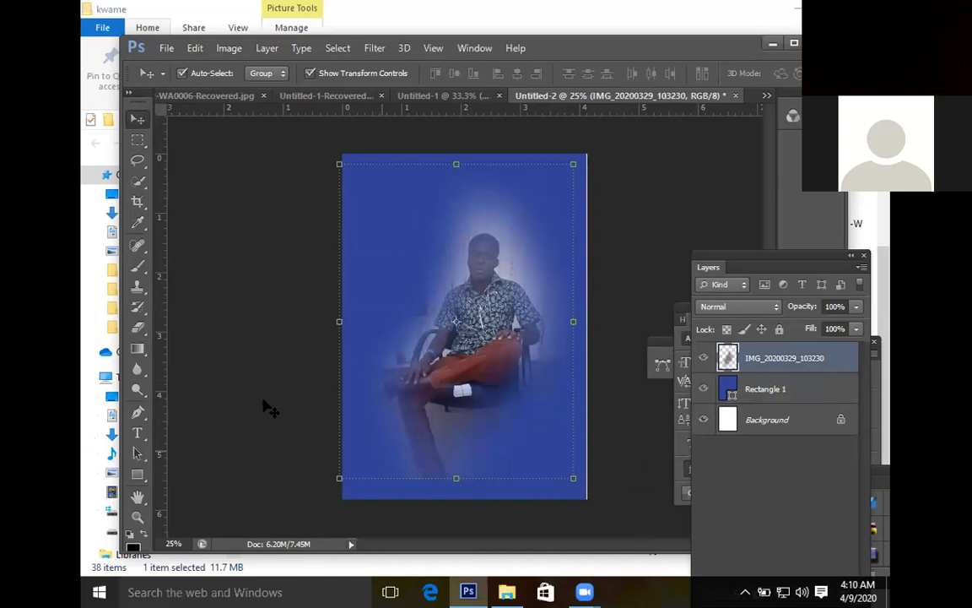
- Soften the lower edge of the seated man's photo with the 700 px Eraser and inspect the blend with the blue backdrop
left_click(138, 327)
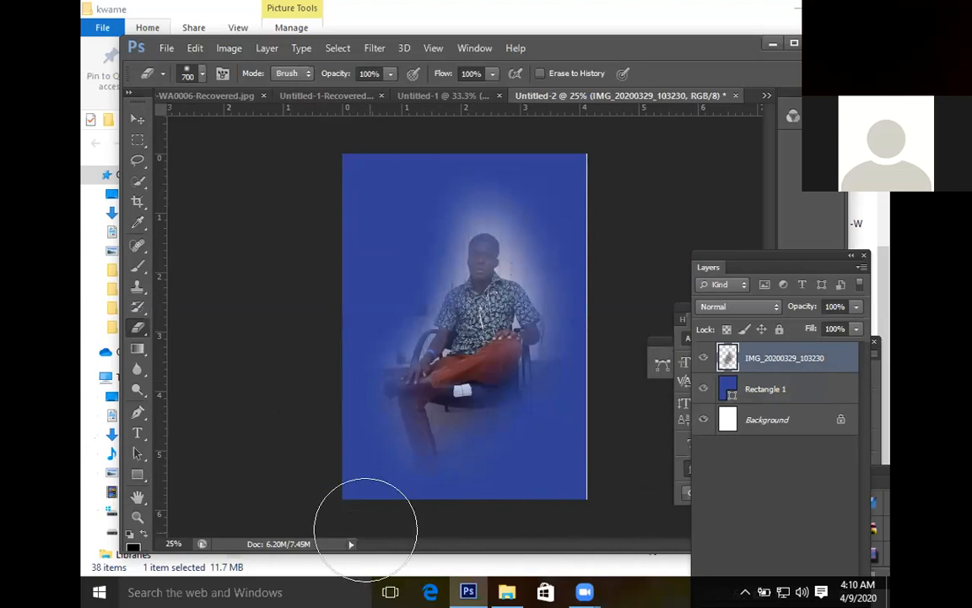
key("h")
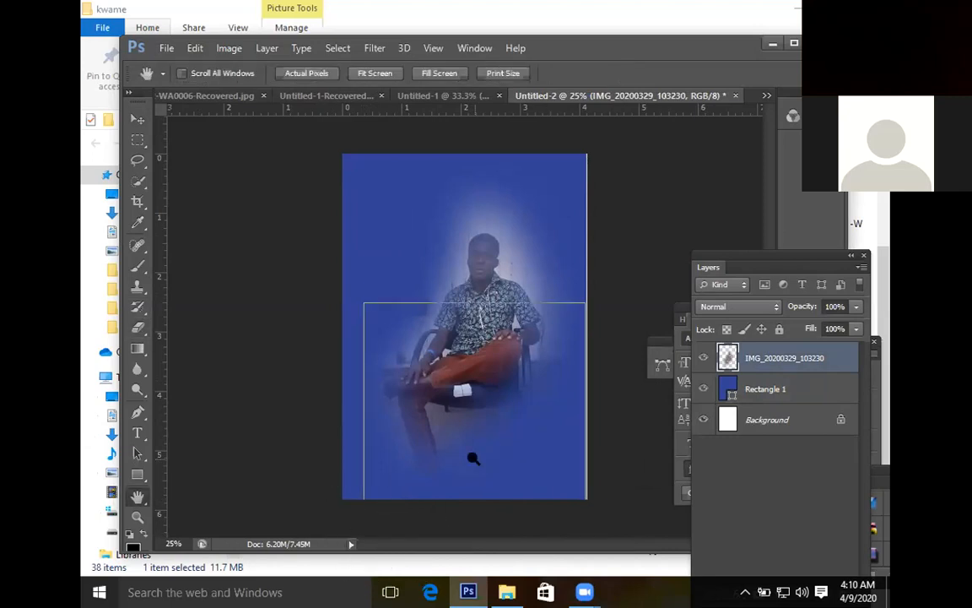
scroll(522, 341, "up", 1)
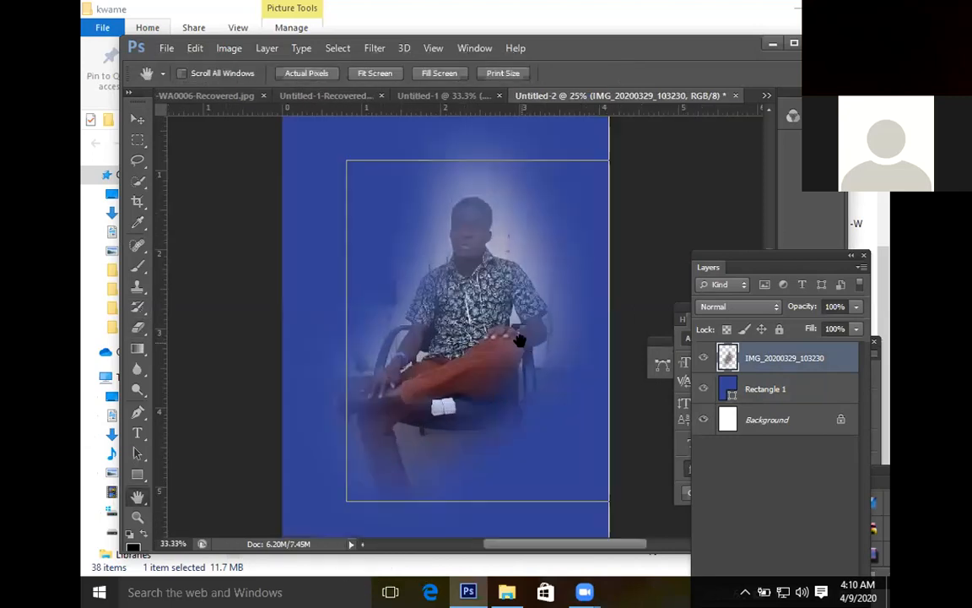
scroll(519, 340, "down", 1)
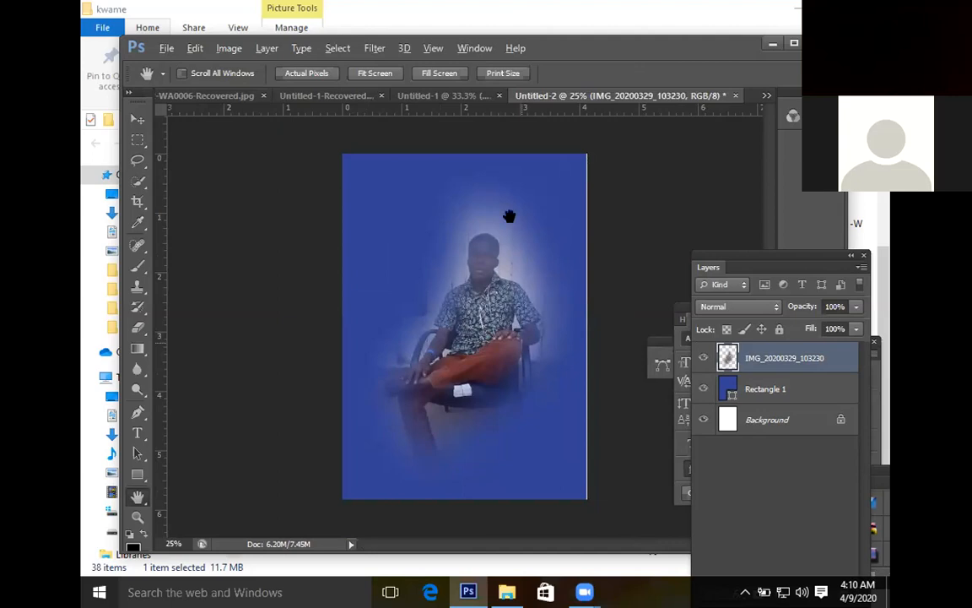
left_click(506, 403)
left_click(506, 394, "alt")
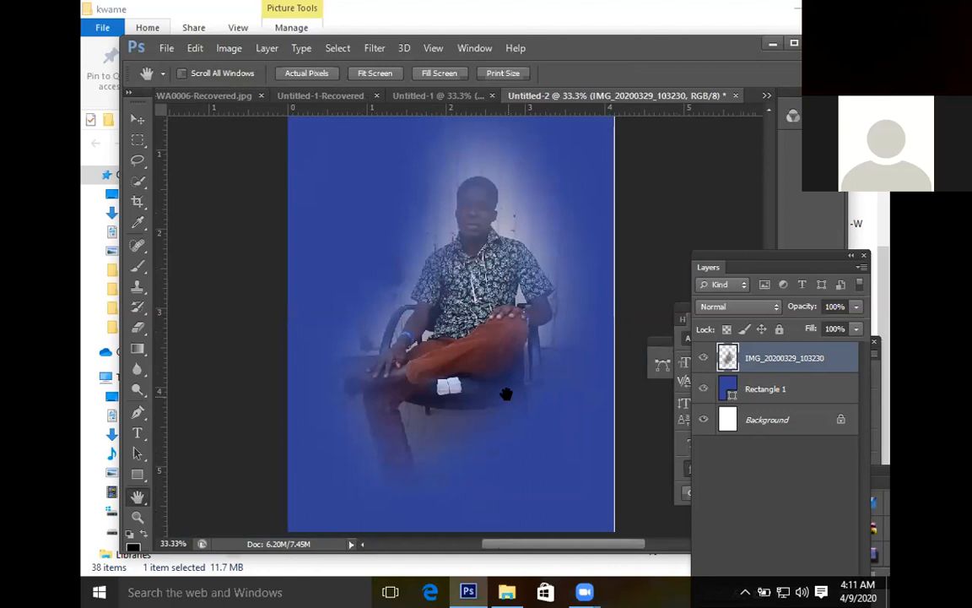
- Review the Eraser's brush size, hardness and the soft and hard round presets
left_click(139, 328)
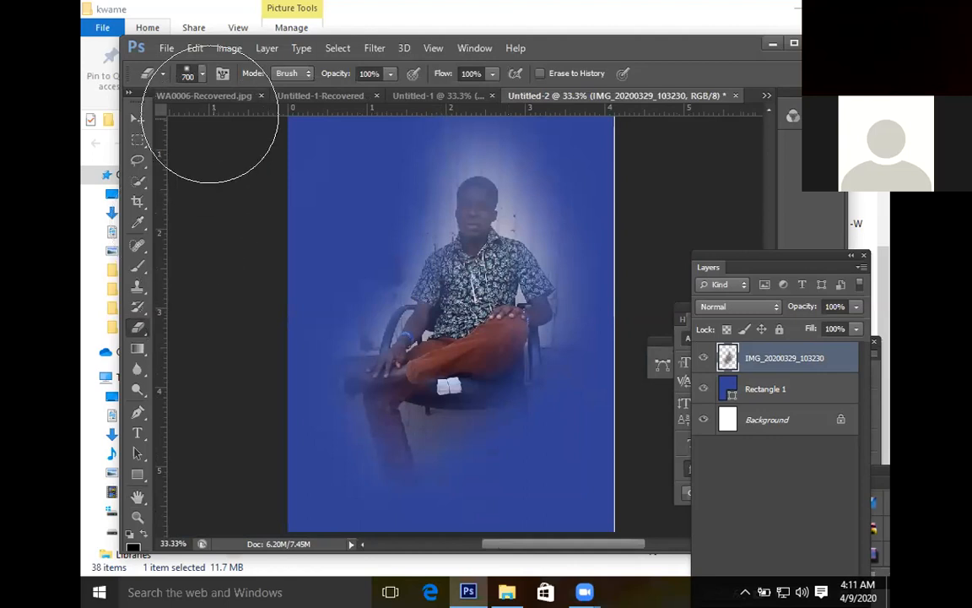
left_click(201, 74)
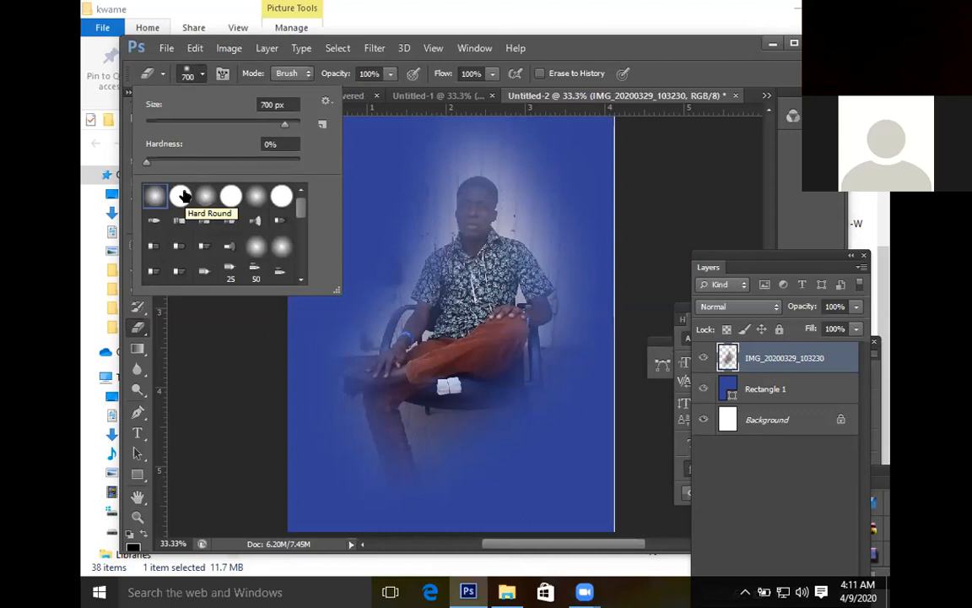
key("Return")
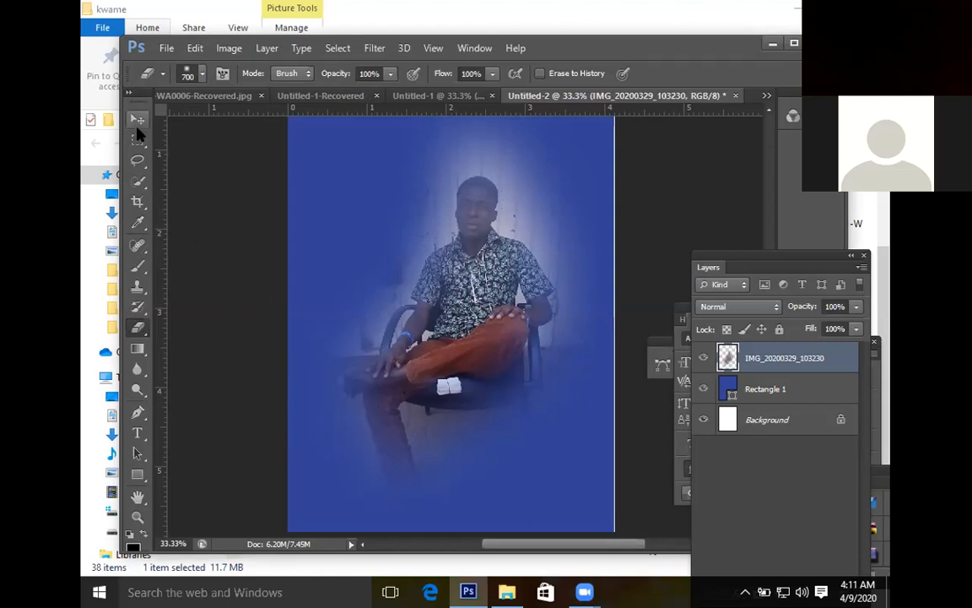
- Delete the seated man's photo layer, leaving the blue rectangle on the page
left_click(137, 127)
key("h")
left_click(467, 364)
left_click_drag(398, 298, 383, 290)
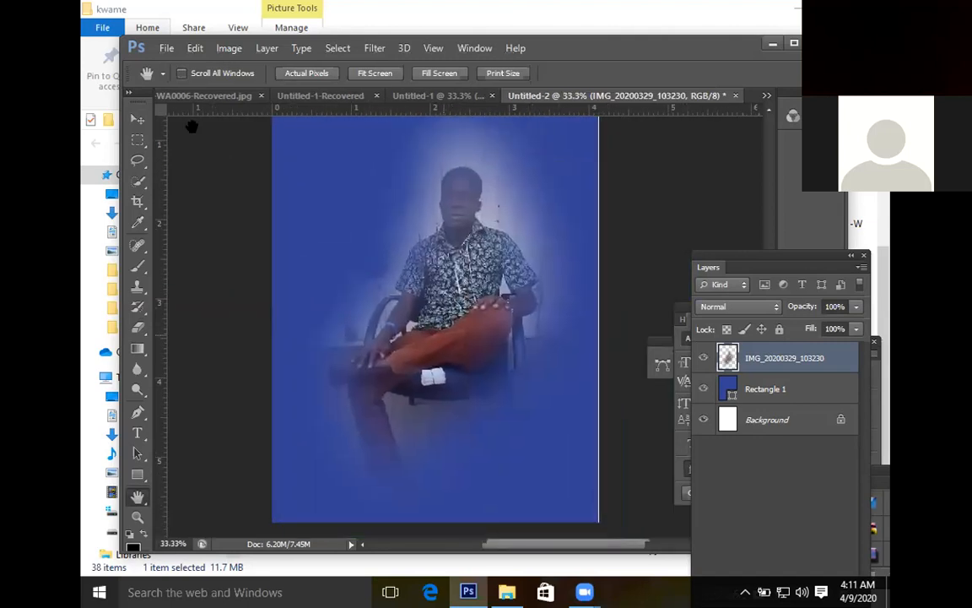
left_click(138, 122)
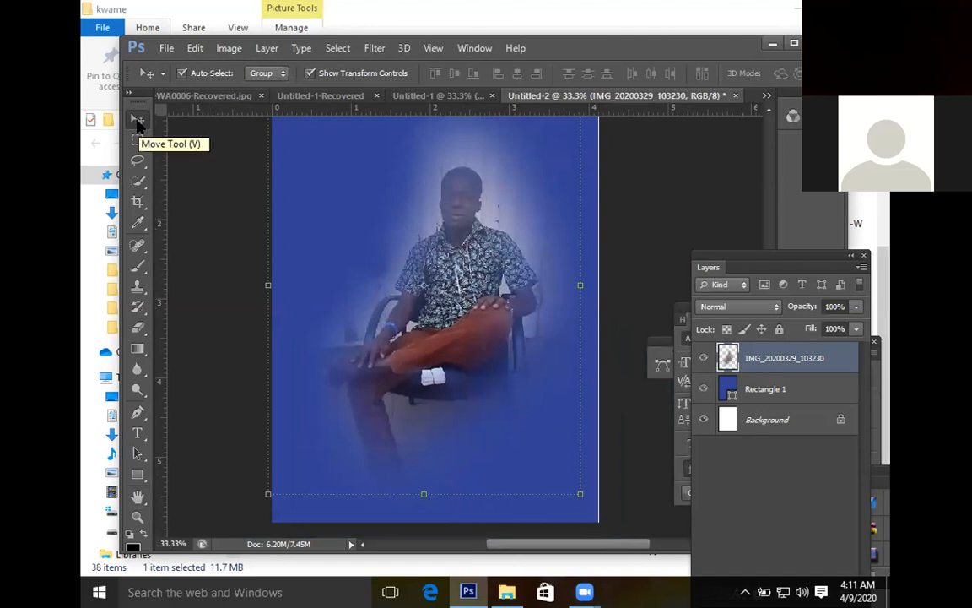
key("Delete")
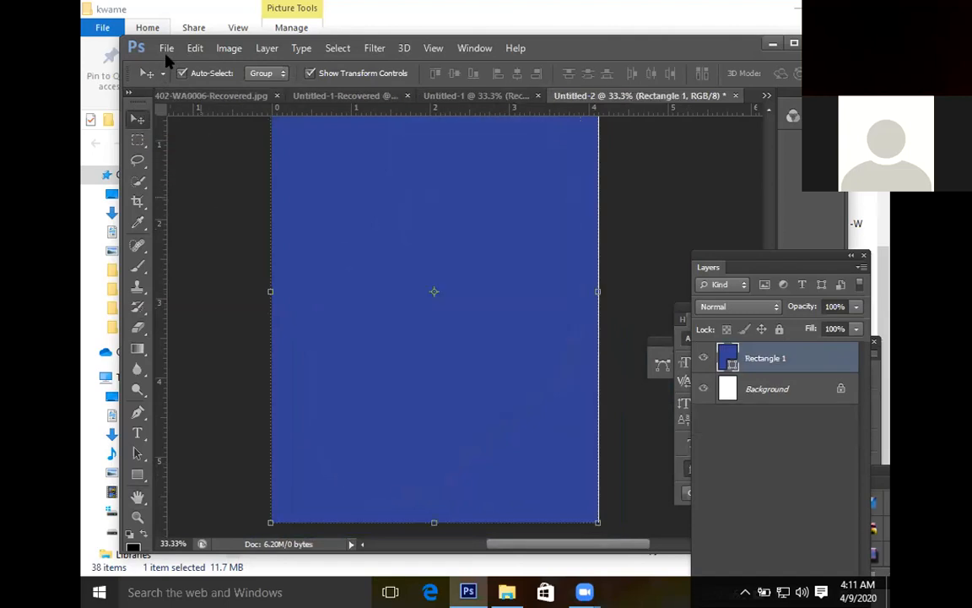
- Place the desktop photo IMG-20200402-WA0012 of the standing woman above the blue rectangle
left_click(166, 48)
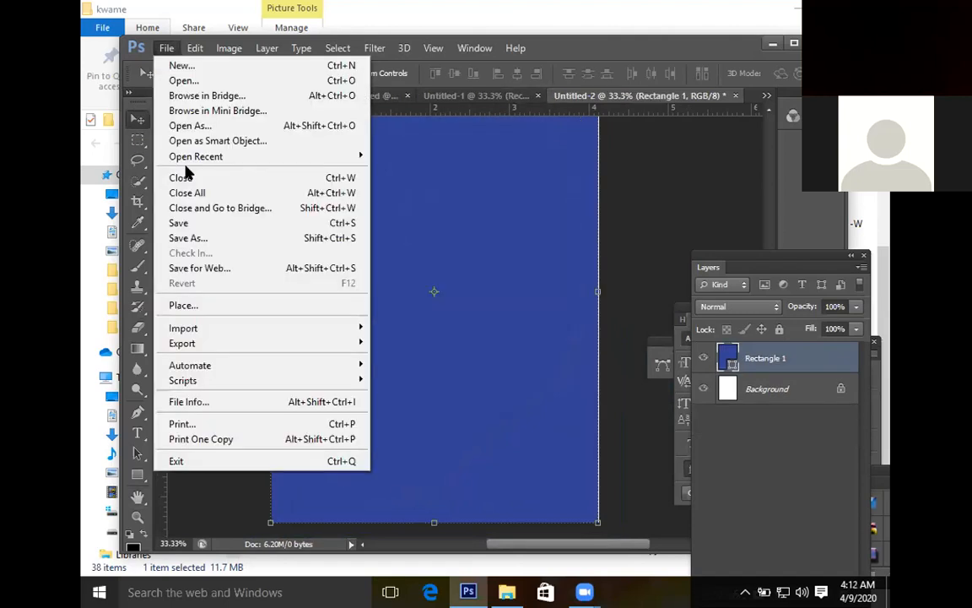
left_click(179, 305)
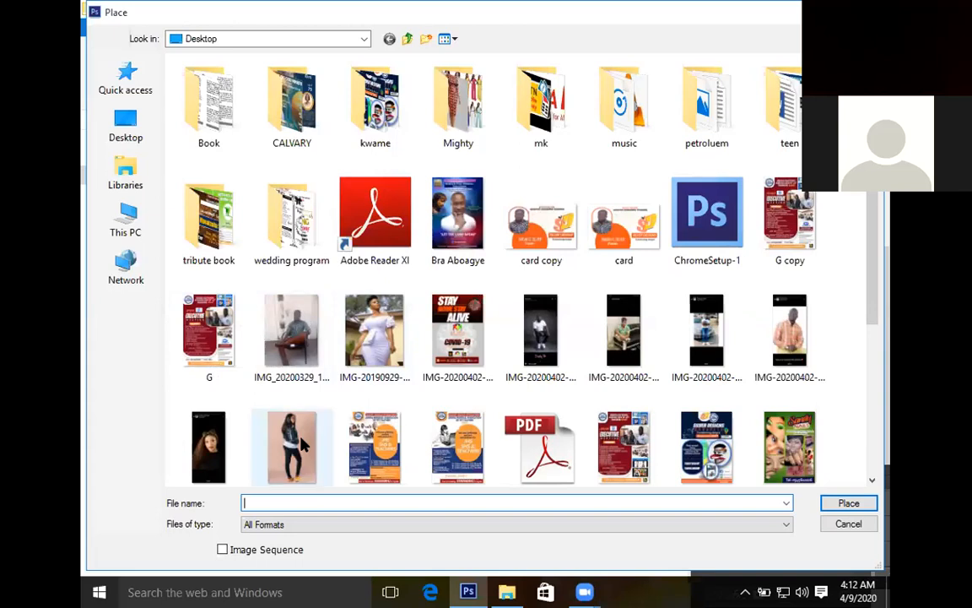
left_click(301, 441)
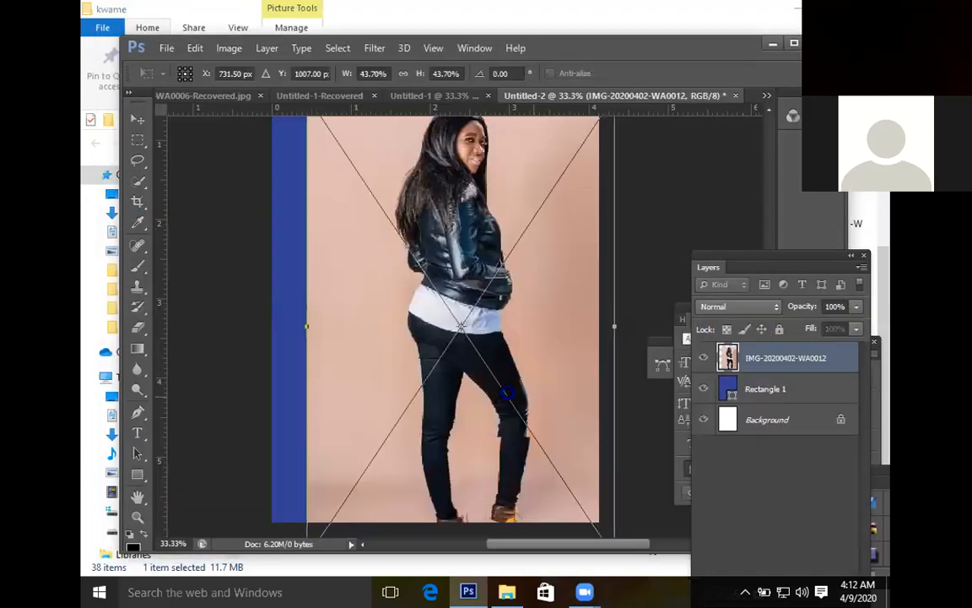
left_click_drag(537, 390, 516, 391)
key("Return")
key("h")
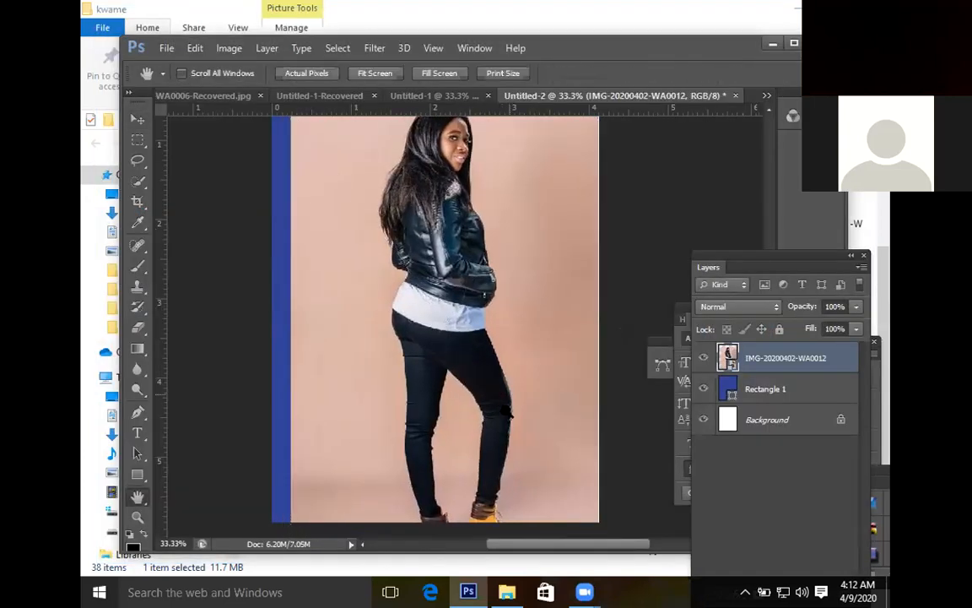
key("ctrl+minus")
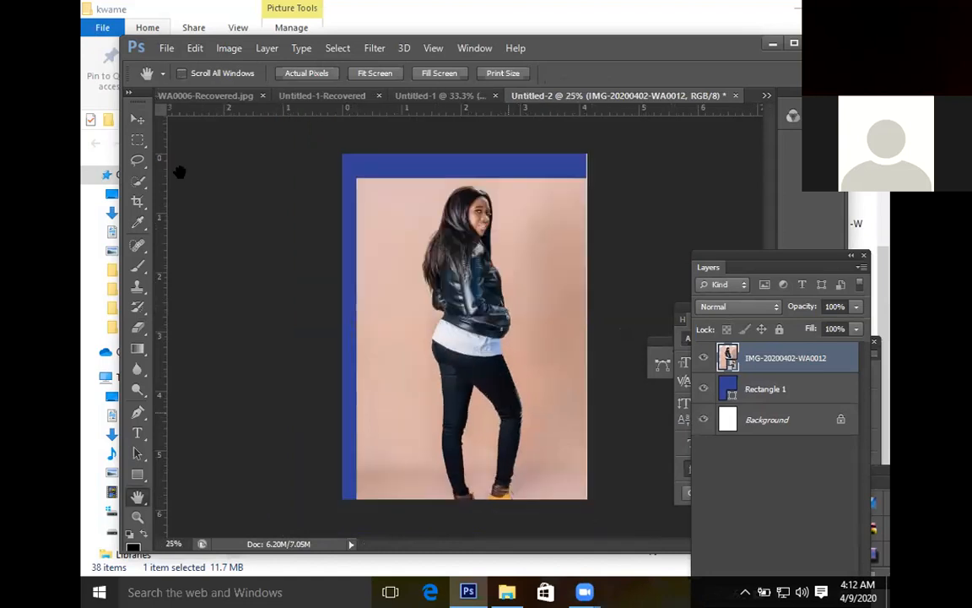
- Scale the woman's photo to 37.85% and center it on the blue page
left_click(139, 120)
left_click_drag(523, 414, 515, 403)
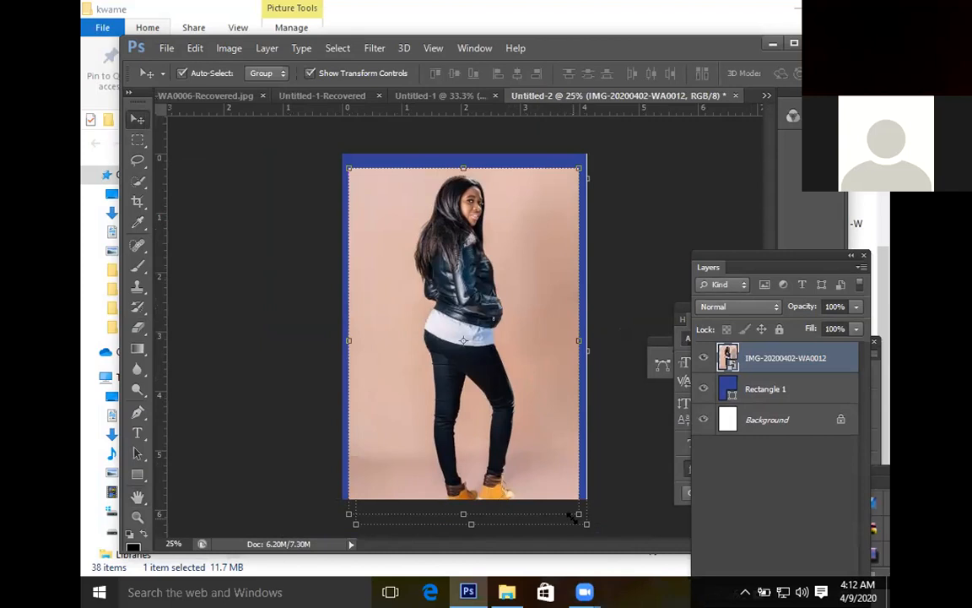
left_click_drag(574, 515, 548, 466)
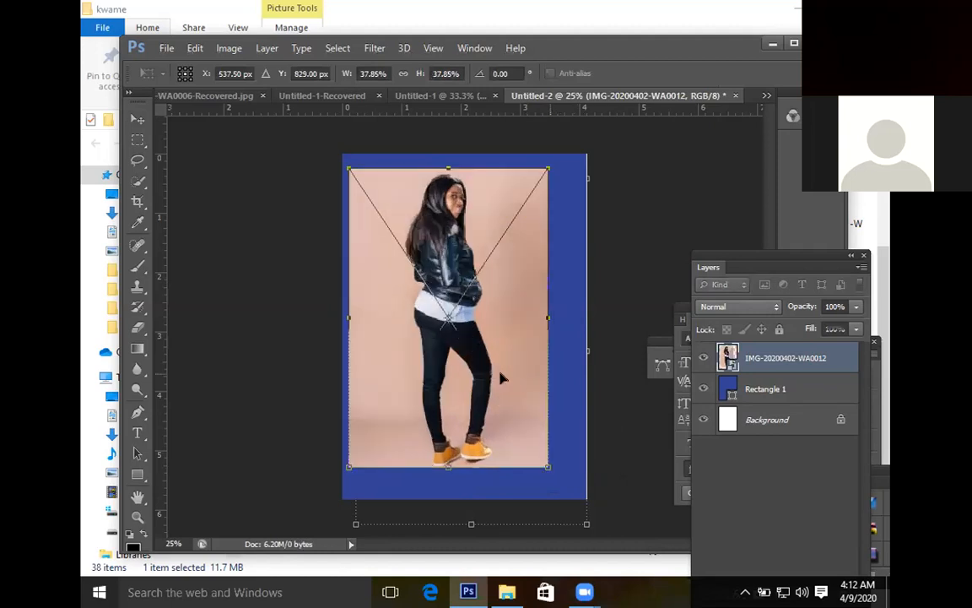
key("Return")
left_click_drag(505, 377, 520, 385)
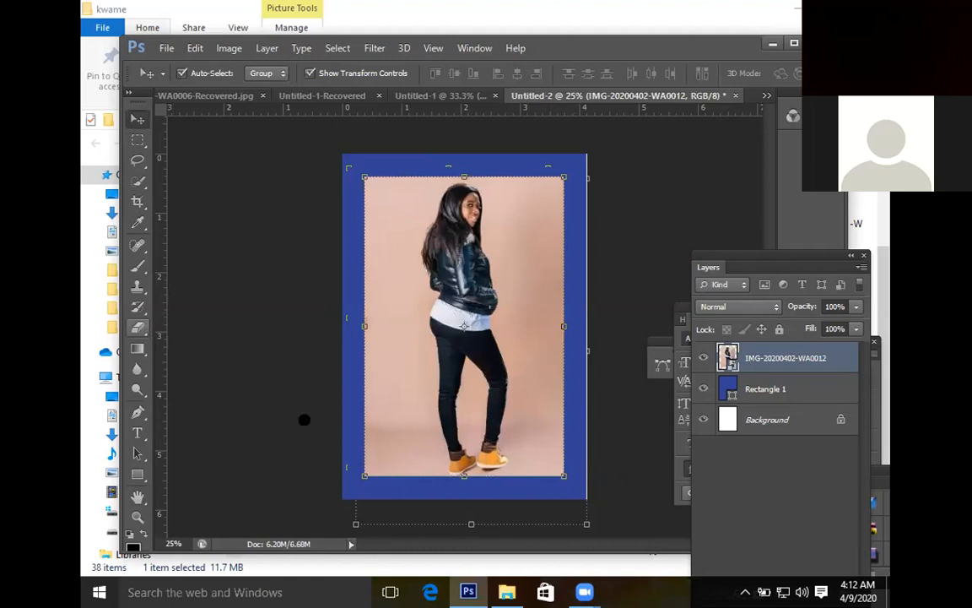
- Rasterize the woman's photo and fade out its background on all sides using the Eraser with the soft 700 px brush
key("e")
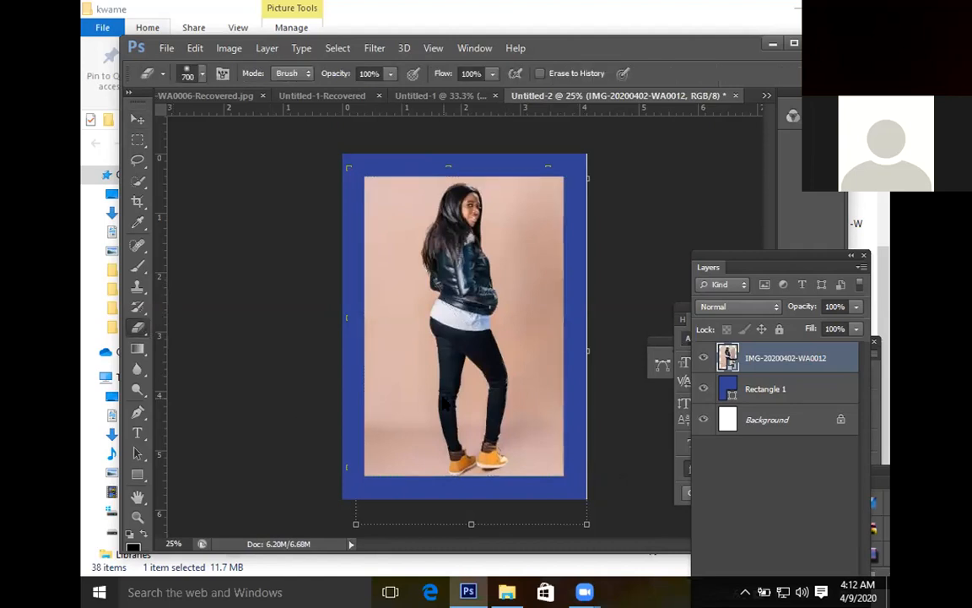
left_click(442, 404)
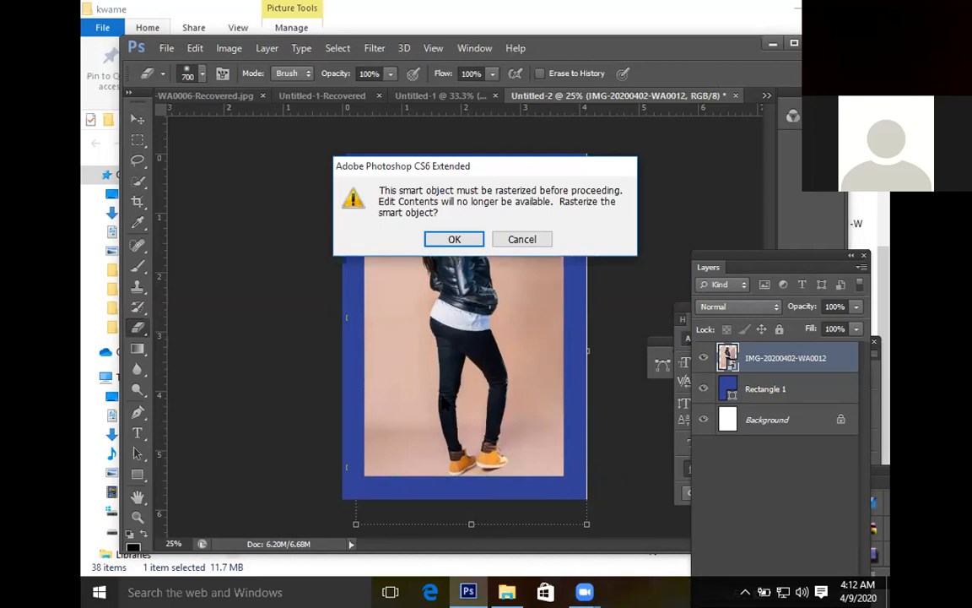
key("Return")
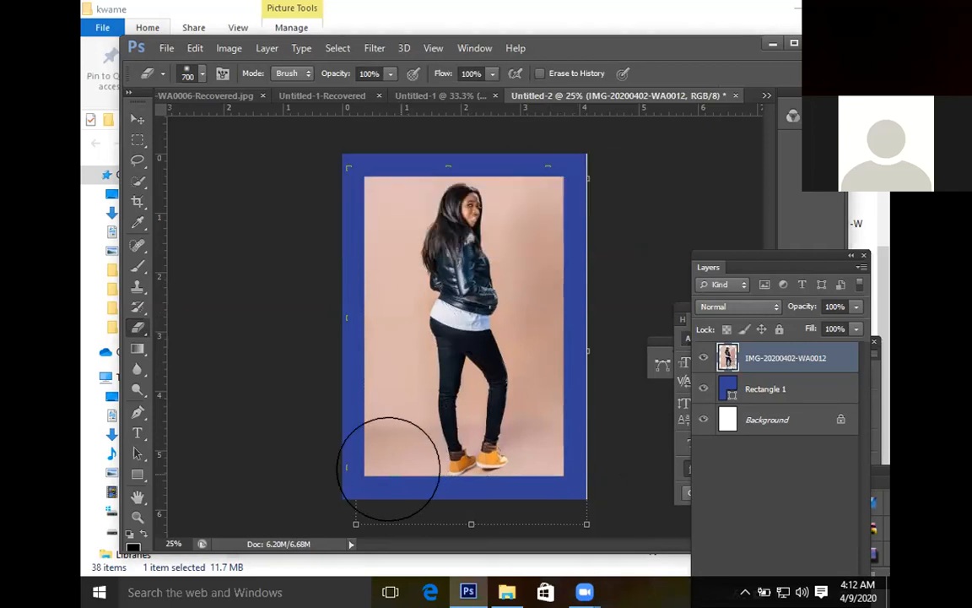
mouse_move(379, 469)
left_mouse_down()
mouse_move(367, 406)
mouse_move(395, 490)
mouse_move(349, 248)
mouse_move(366, 178)
mouse_move(431, 103)
left_mouse_up()
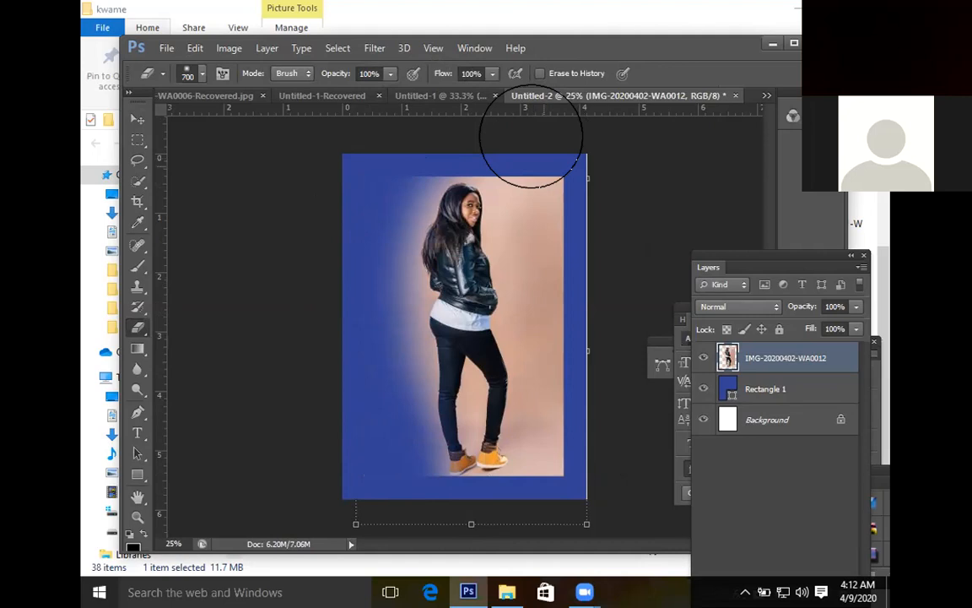
mouse_move(531, 135)
left_mouse_down()
mouse_move(590, 448)
mouse_move(530, 514)
mouse_move(418, 524)
left_mouse_up()
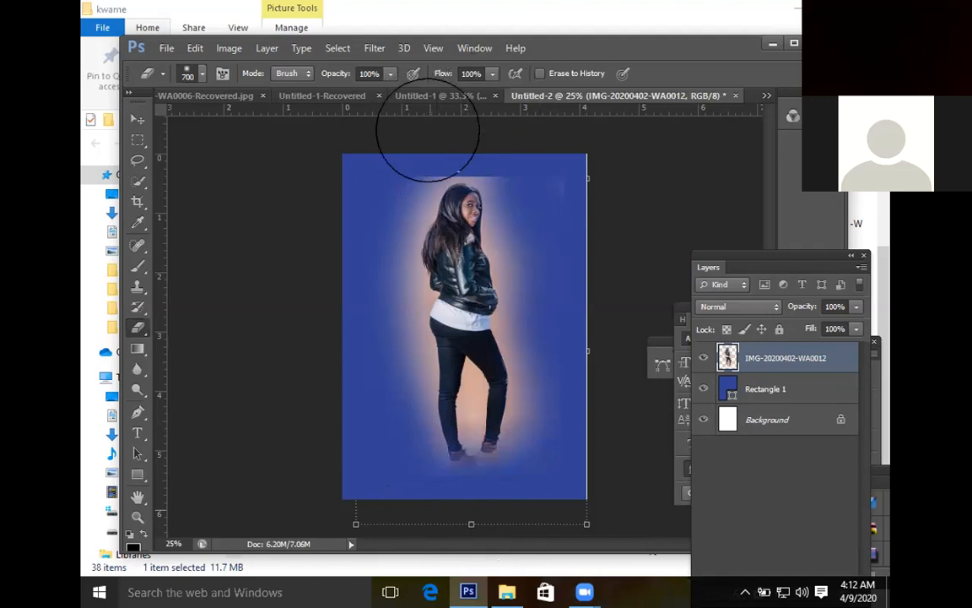
left_click_drag(428, 131, 526, 155)
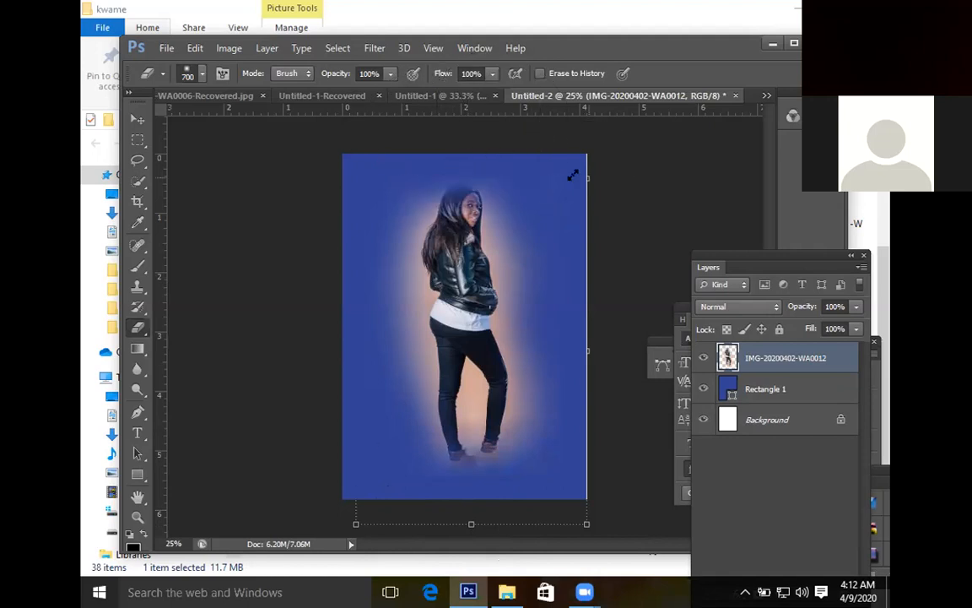
- Enlarge the faded photo of the woman to about 110% and center it horizontally on the blue page
left_click_drag(573, 173, 574, 169)
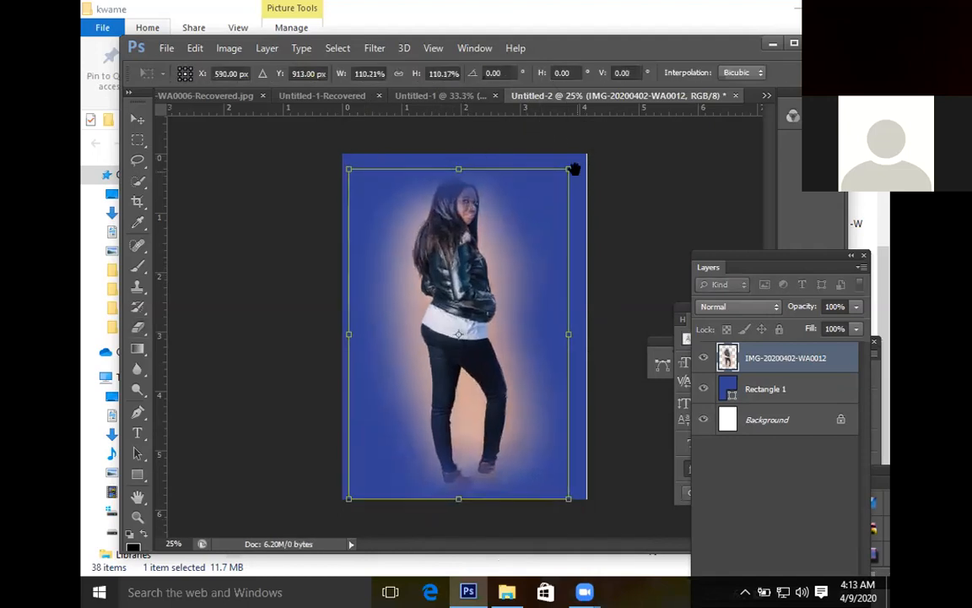
key("Return")
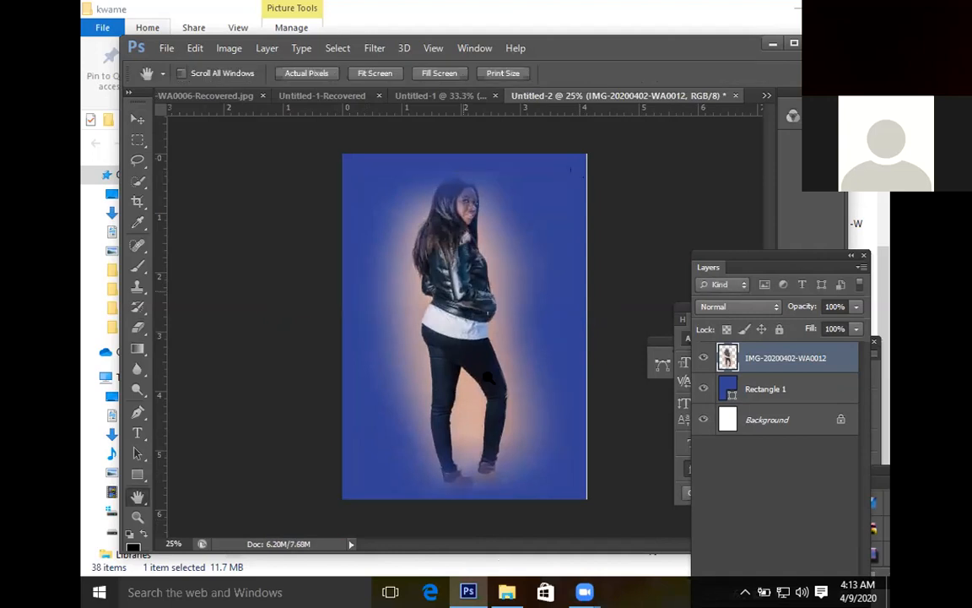
key("ctrl+plus")
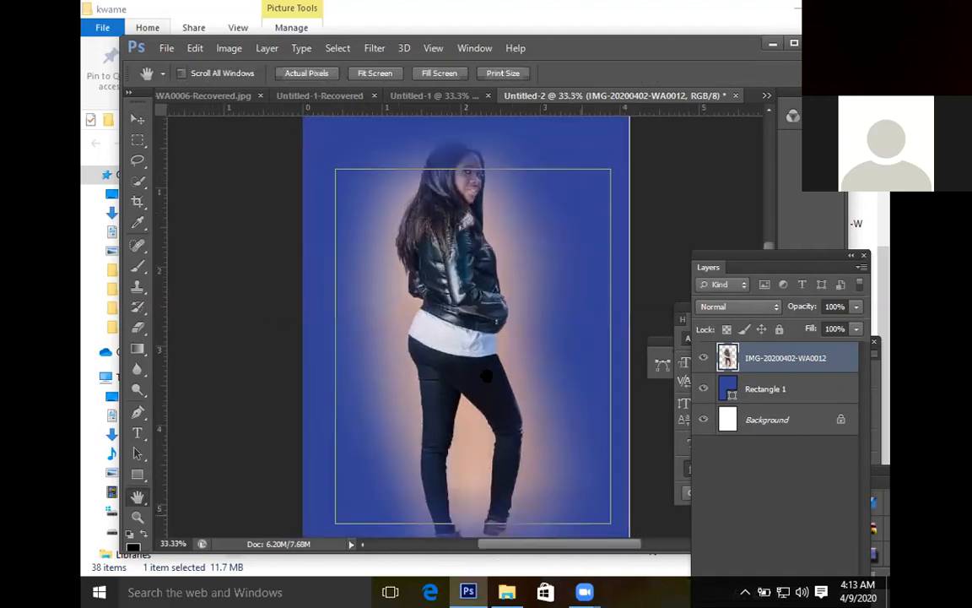
key("ctrl+minus")
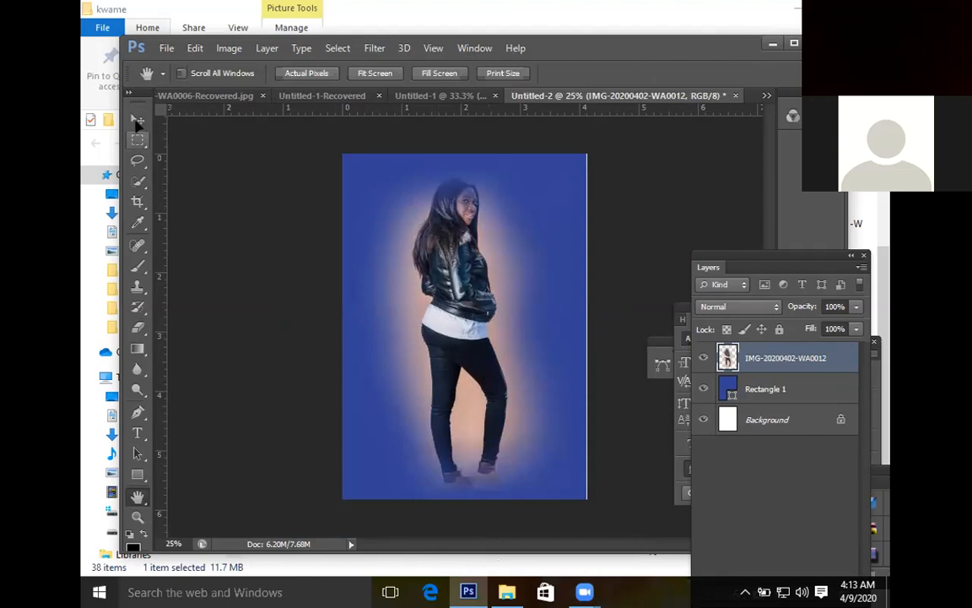
key("v")
left_click_drag(478, 313, 481, 305)
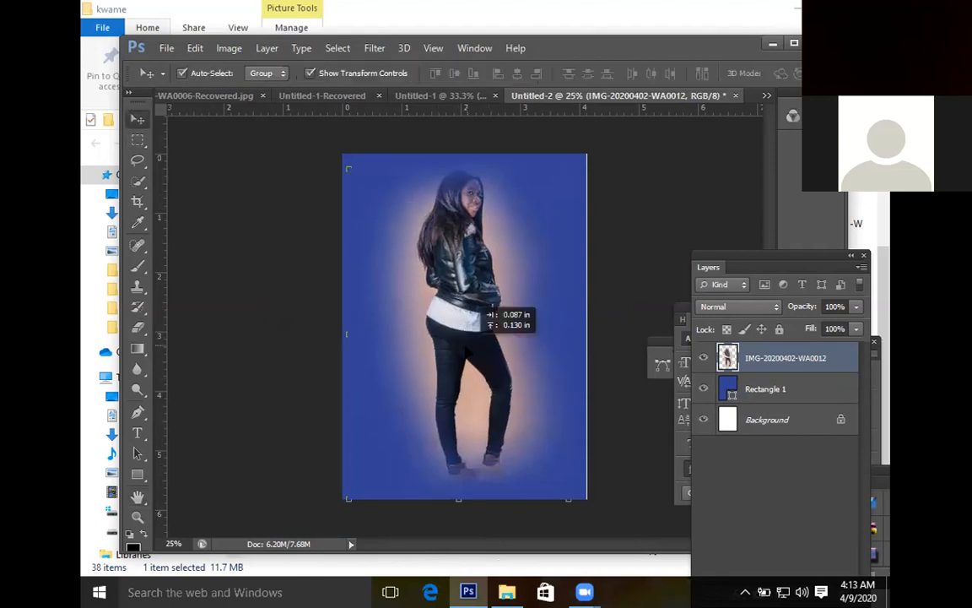
left_click_drag(467, 348, 466, 357)
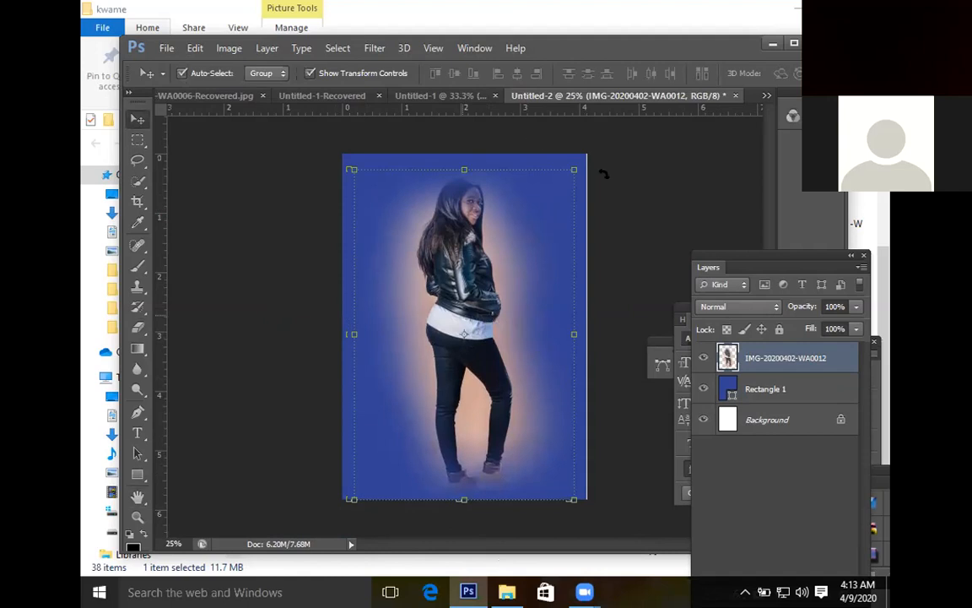
- Examine how the faded photo of the standing woman blends into the blue backdrop
left_click(632, 273)
key("h")
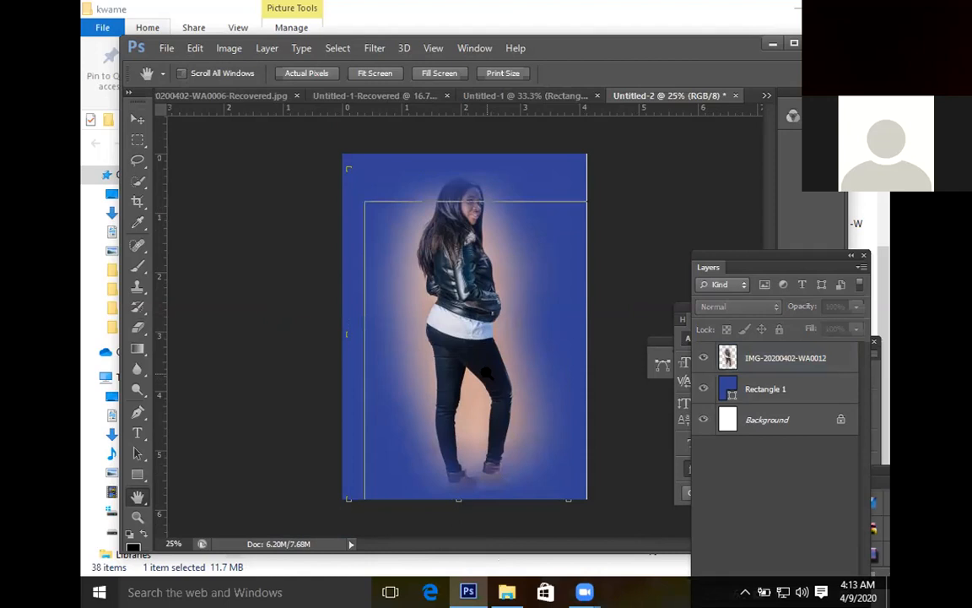
key("ctrl+plus")
key("ctrl+minus")
key("ctrl+minus")
key("ctrl+plus")
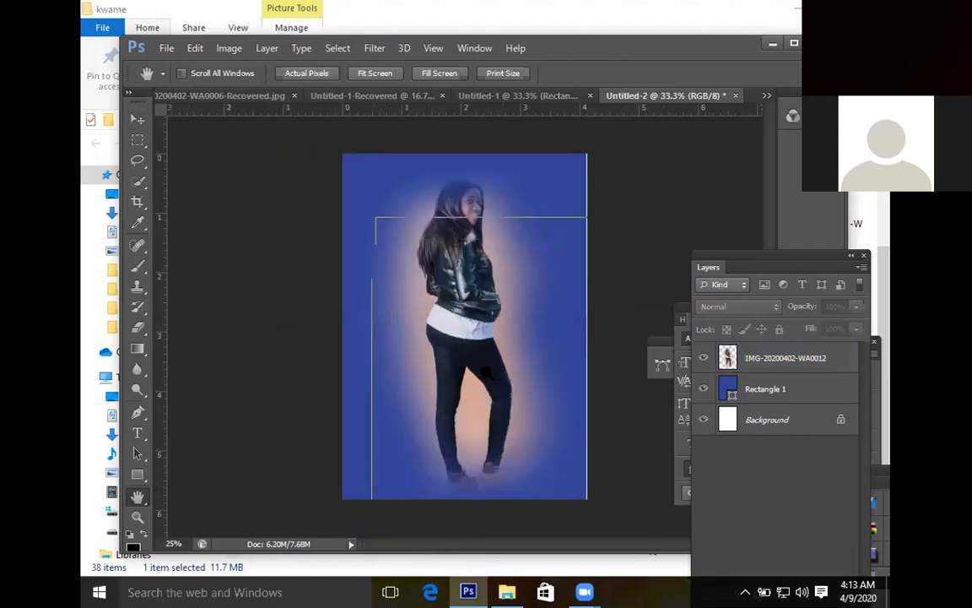
key("ctrl+minus")
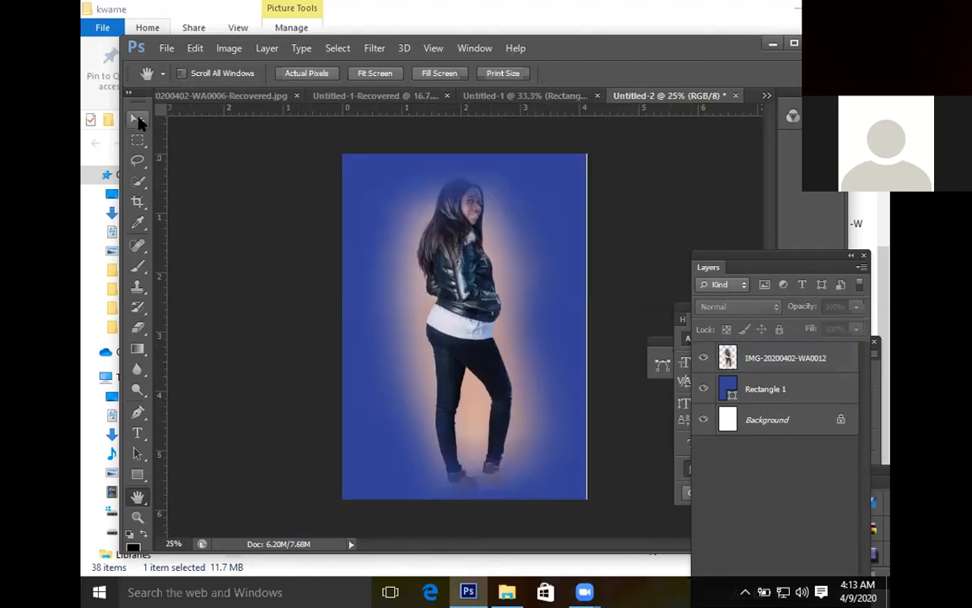
- Delete the faded photo IMG-20200402-WA0012 from the blue page
left_click(137, 120)
left_click(438, 344)
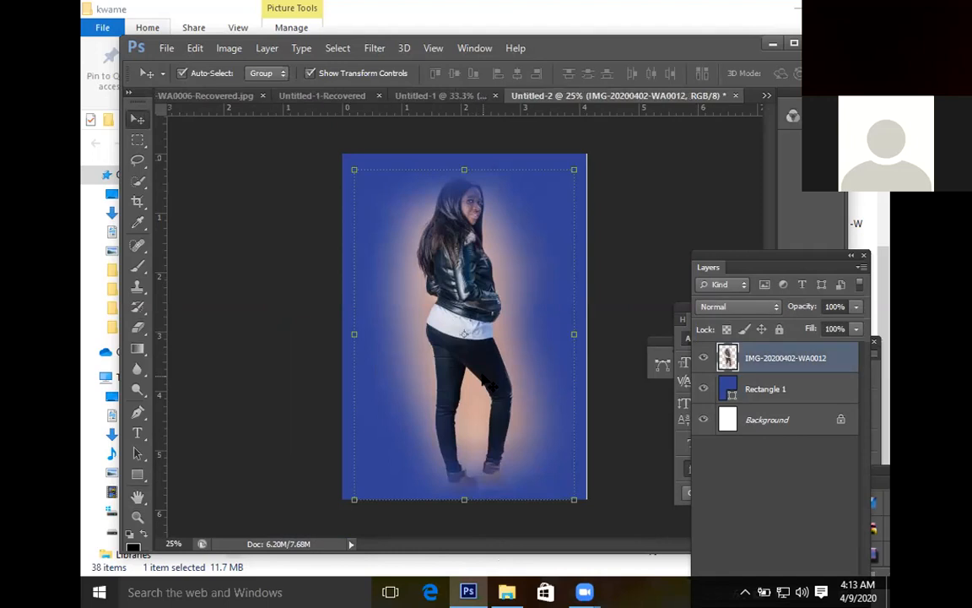
key("Delete")
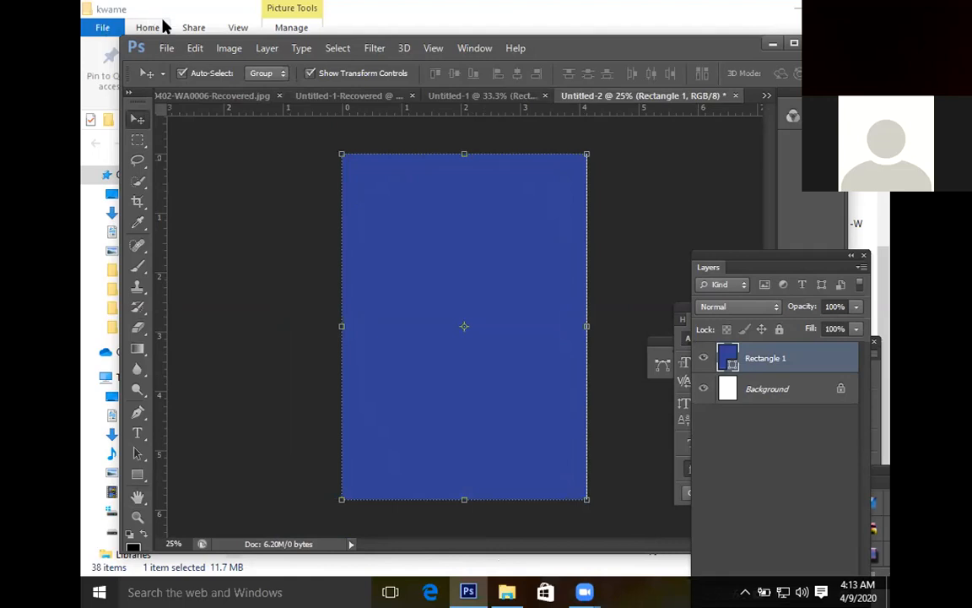
- Place the photo IMG-20190929-WA0010 of the woman in the white dress above the blue rectangle
left_click(167, 49)
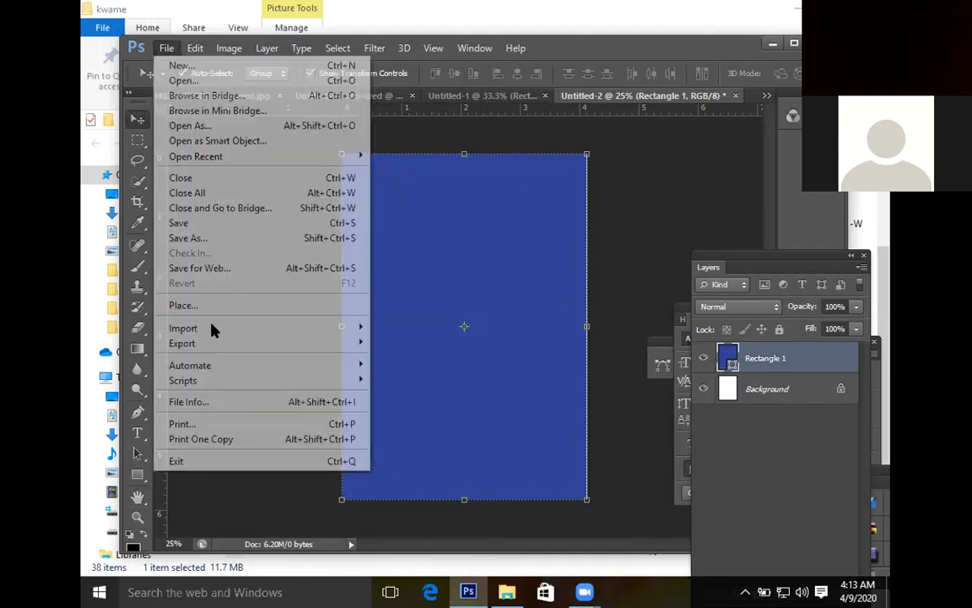
left_click(212, 313)
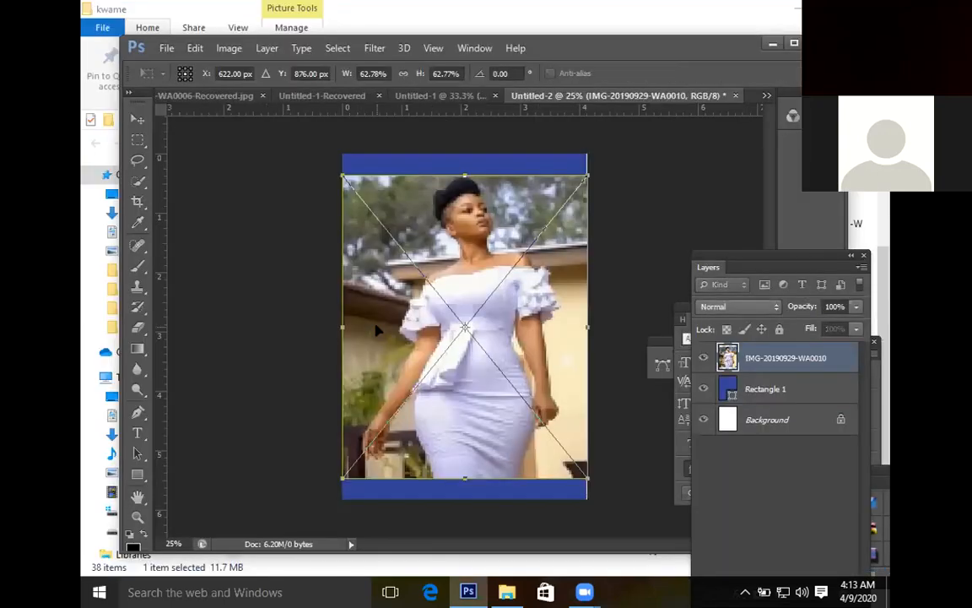
key("Return")
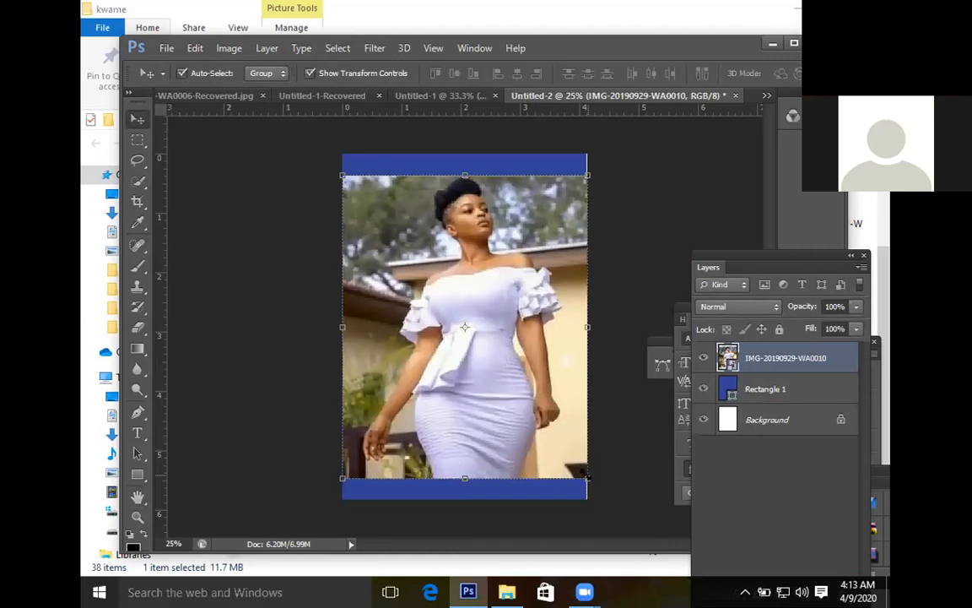
- Scale the photo of the woman in white down slightly and center it on the blue page
left_click_drag(587, 478, 565, 449)
key("Return")
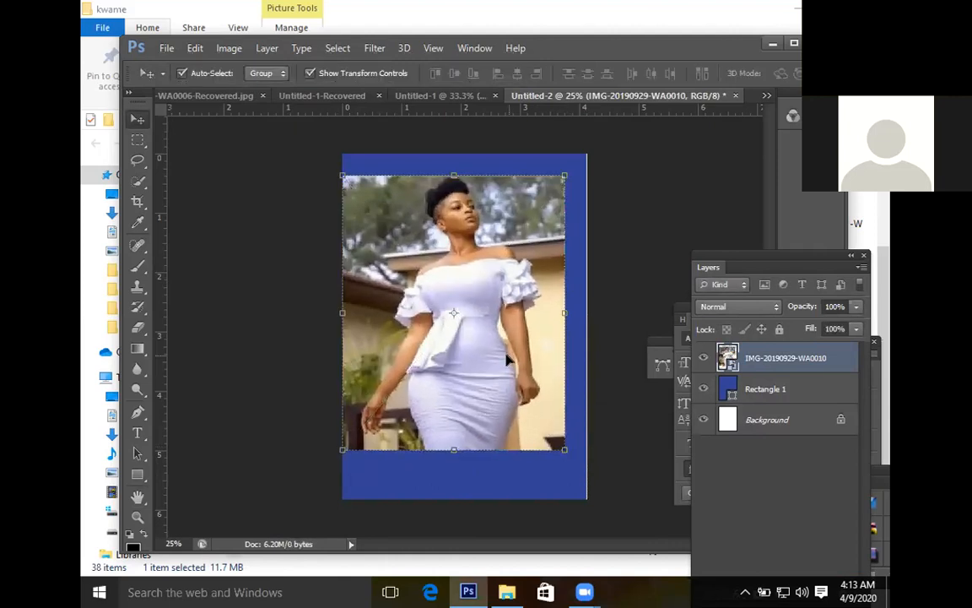
left_click_drag(518, 365, 521, 369)
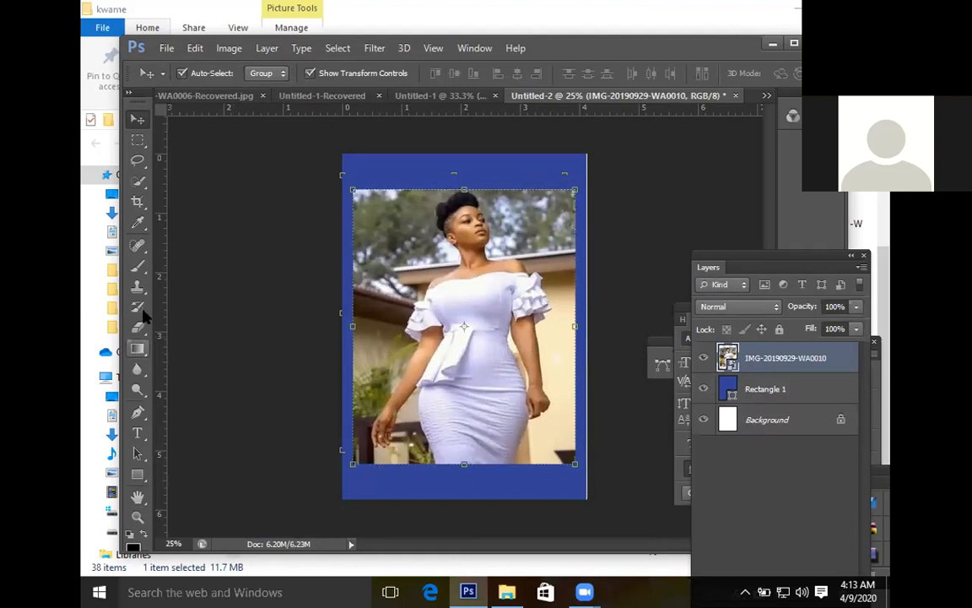
- Rasterize the photo of the woman in white and erase its edges all around using the Eraser with the hard round 700 px brush
left_click(139, 326)
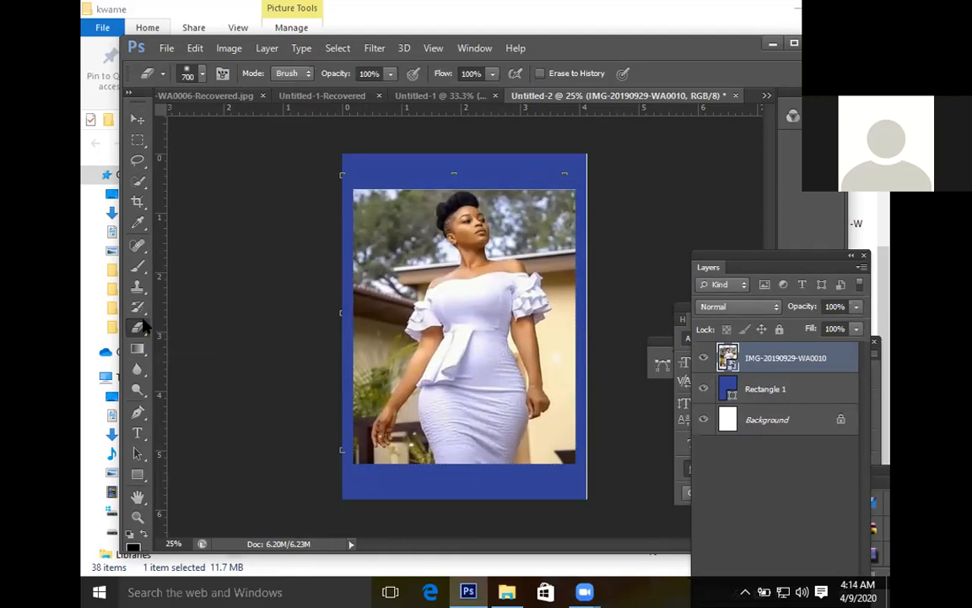
left_click(201, 75)
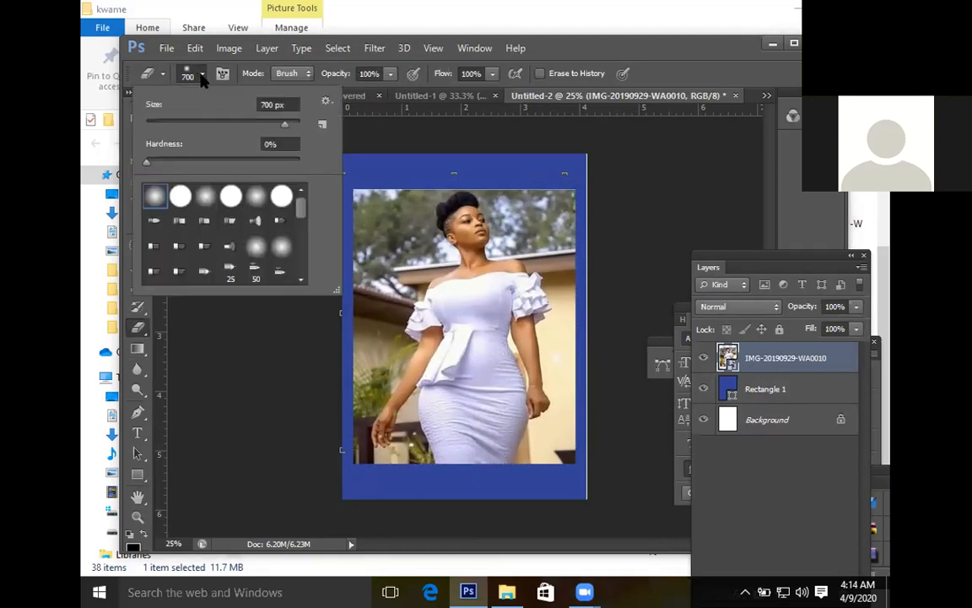
left_click(181, 196)
key("Return")
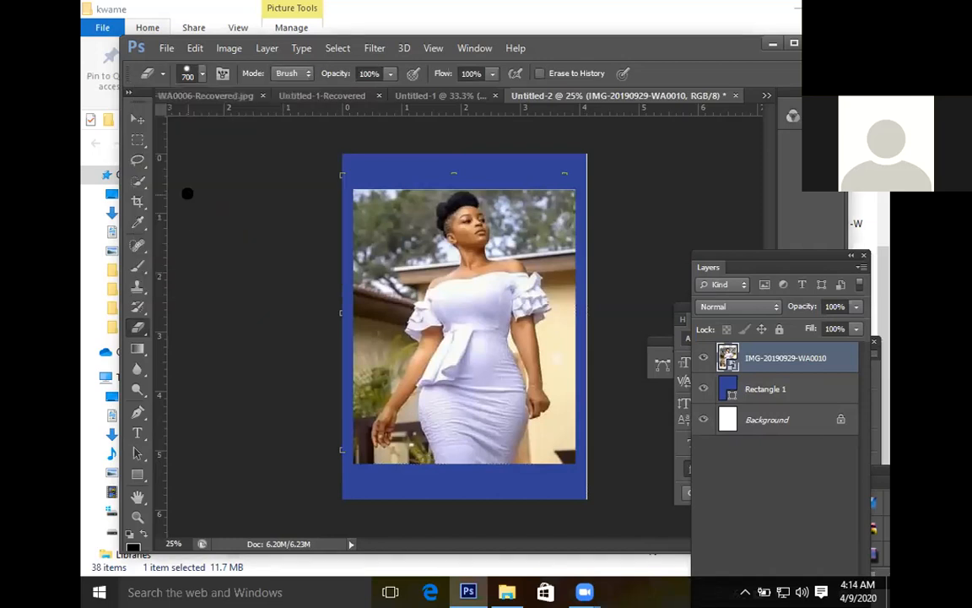
left_click(431, 342)
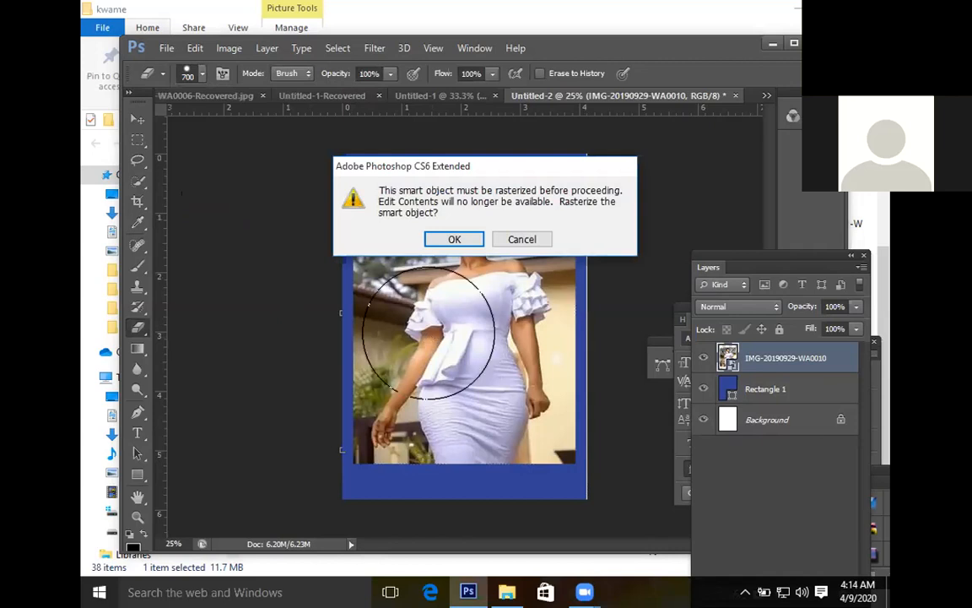
key("Return")
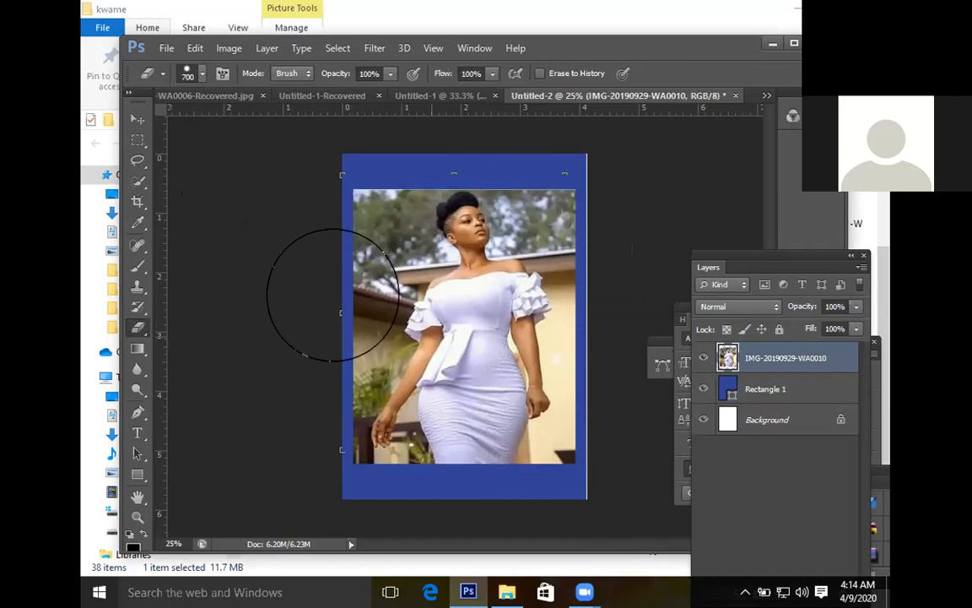
mouse_move(336, 321)
left_mouse_down()
mouse_move(342, 154)
mouse_move(323, 390)
mouse_move(290, 427)
mouse_move(291, 488)
mouse_move(295, 440)
mouse_move(314, 482)
mouse_move(340, 500)
mouse_move(475, 464)
mouse_move(544, 465)
mouse_move(608, 389)
mouse_move(596, 300)
mouse_move(605, 220)
mouse_move(590, 193)
mouse_move(580, 180)
mouse_move(553, 180)
mouse_move(517, 140)
mouse_move(485, 127)
mouse_move(401, 137)
left_mouse_up()
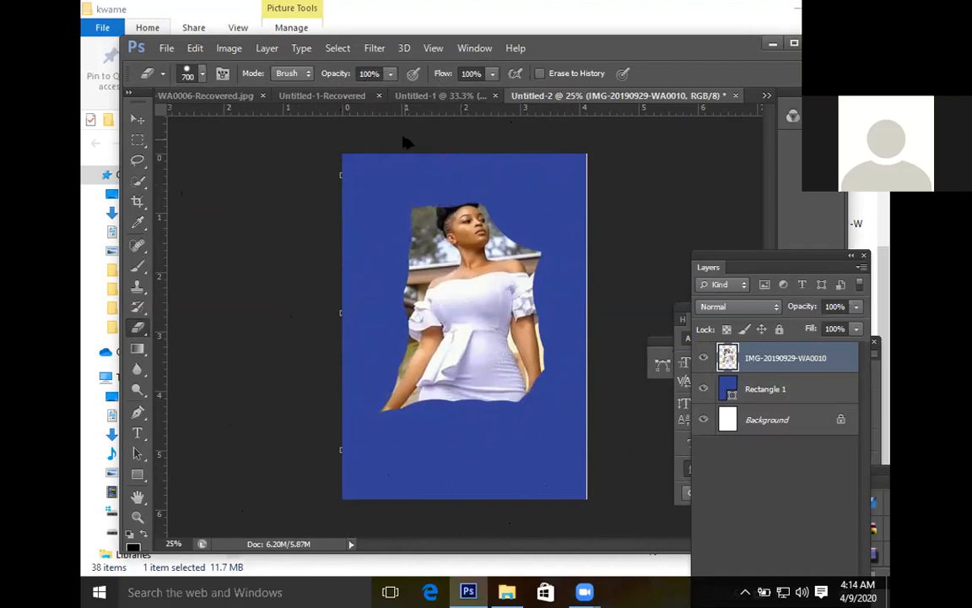
- Undo the hard-brush erasing and the rasterizing of the photo of the woman in white
key("ctrl+alt+z")
key("ctrl+alt+z")
key("ctrl+alt+z")
key("ctrl+alt+z")
key("ctrl+alt+z")
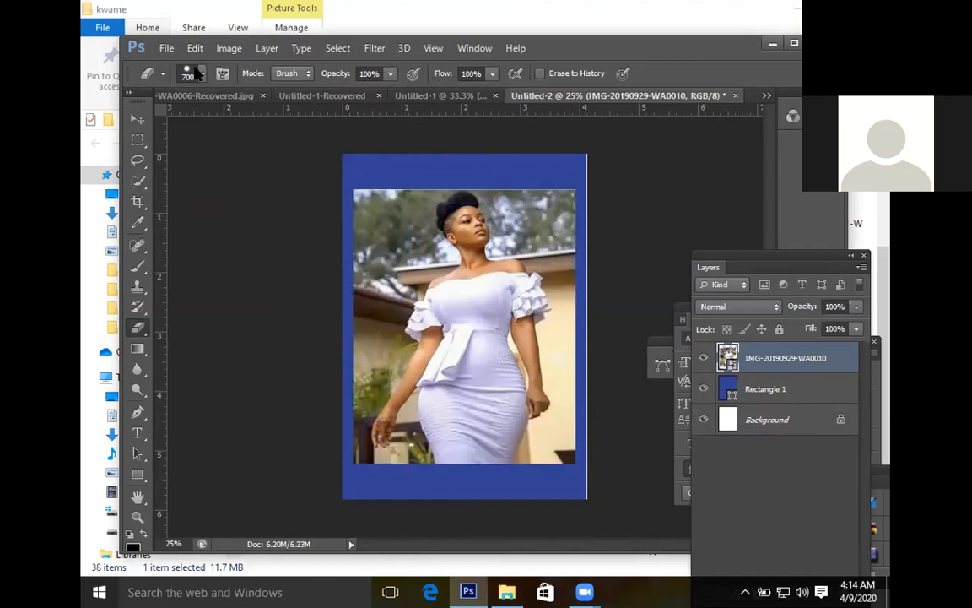
- Rasterize the photo of the woman in white and fade out its edges on all sides using the Eraser with the soft round 700 px brush
left_click(195, 73)
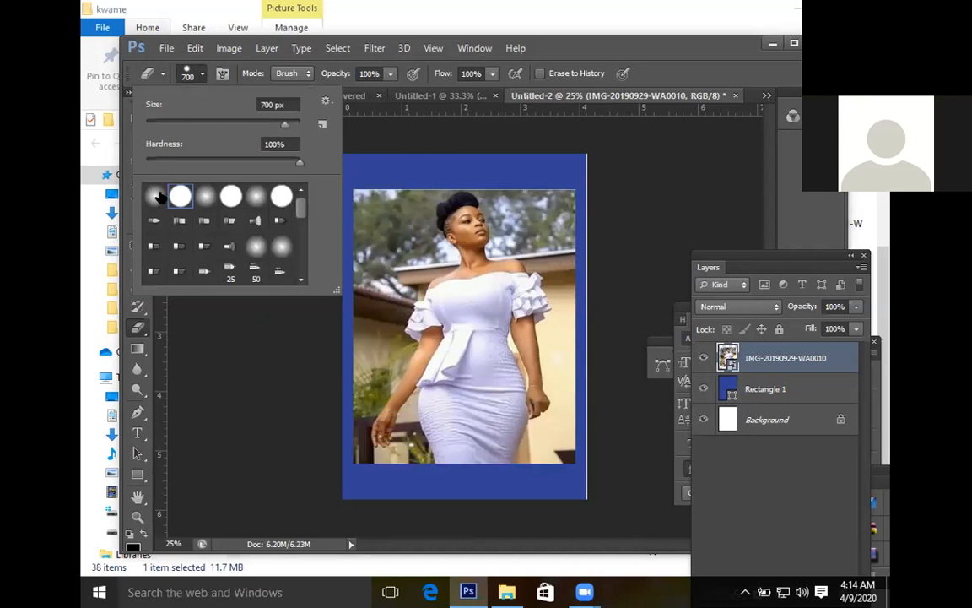
left_click(157, 196)
left_click(413, 336)
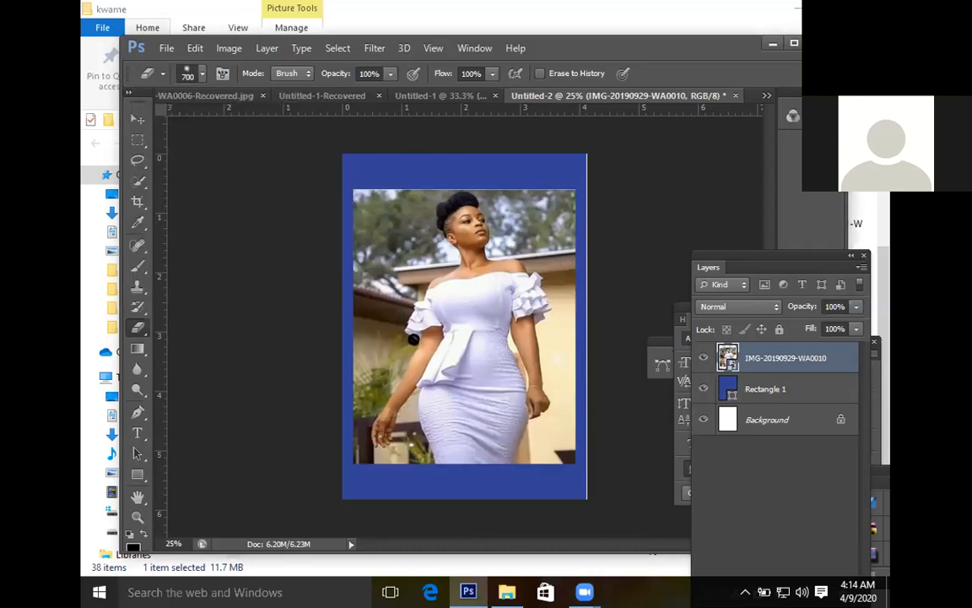
left_click(400, 363)
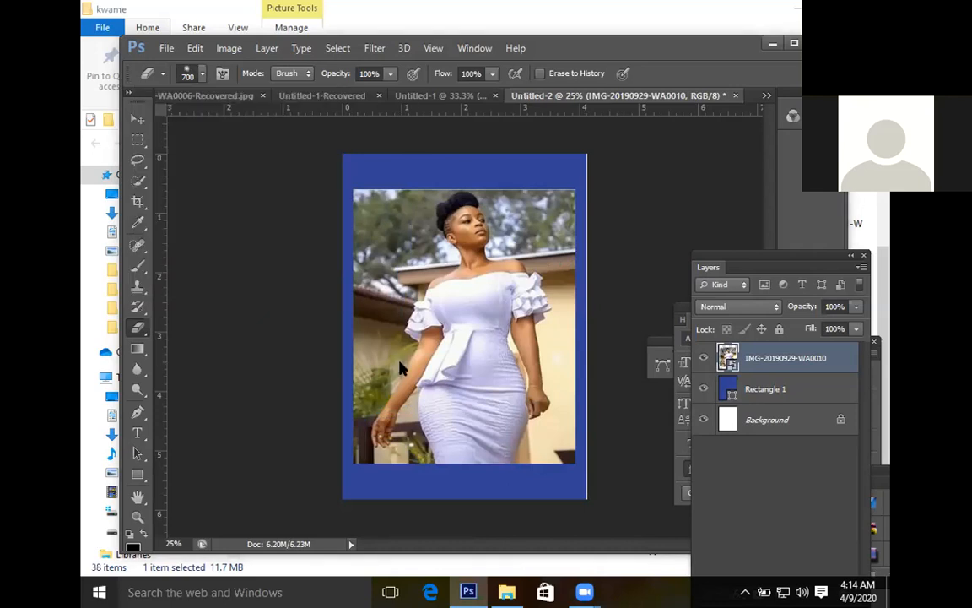
key("Return")
mouse_move(361, 359)
left_mouse_down()
mouse_move(341, 347)
mouse_move(324, 300)
mouse_move(343, 219)
mouse_move(384, 135)
left_mouse_up()
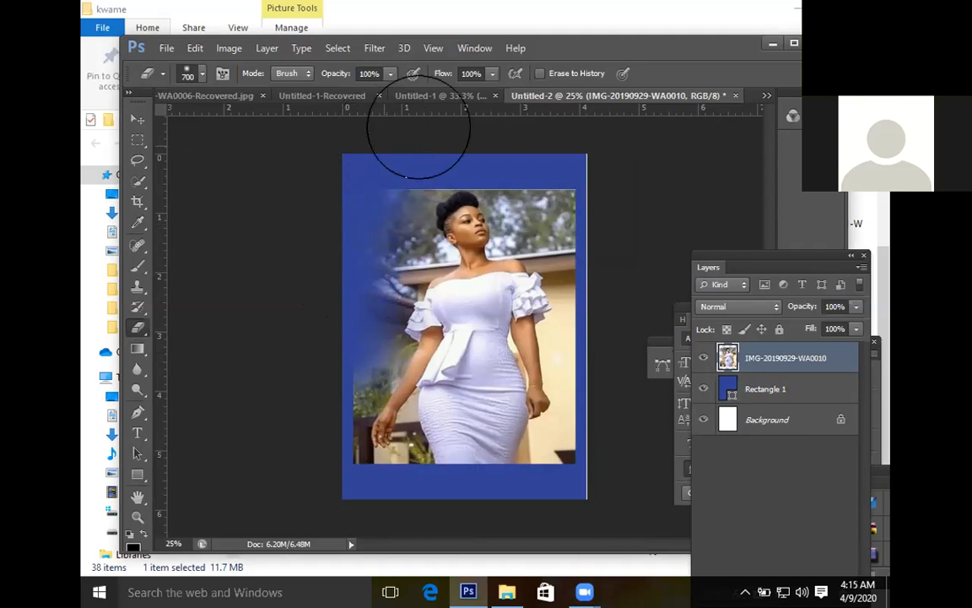
mouse_move(455, 135)
left_mouse_down()
mouse_move(538, 134)
mouse_move(508, 140)
mouse_move(606, 182)
mouse_move(518, 154)
mouse_move(594, 328)
mouse_move(604, 431)
mouse_move(499, 524)
mouse_move(582, 461)
mouse_move(535, 531)
mouse_move(435, 538)
mouse_move(386, 521)
mouse_move(440, 512)
mouse_move(377, 490)
mouse_move(402, 513)
mouse_move(372, 505)
mouse_move(324, 429)
mouse_move(335, 412)
mouse_move(337, 437)
mouse_move(326, 344)
left_mouse_up()
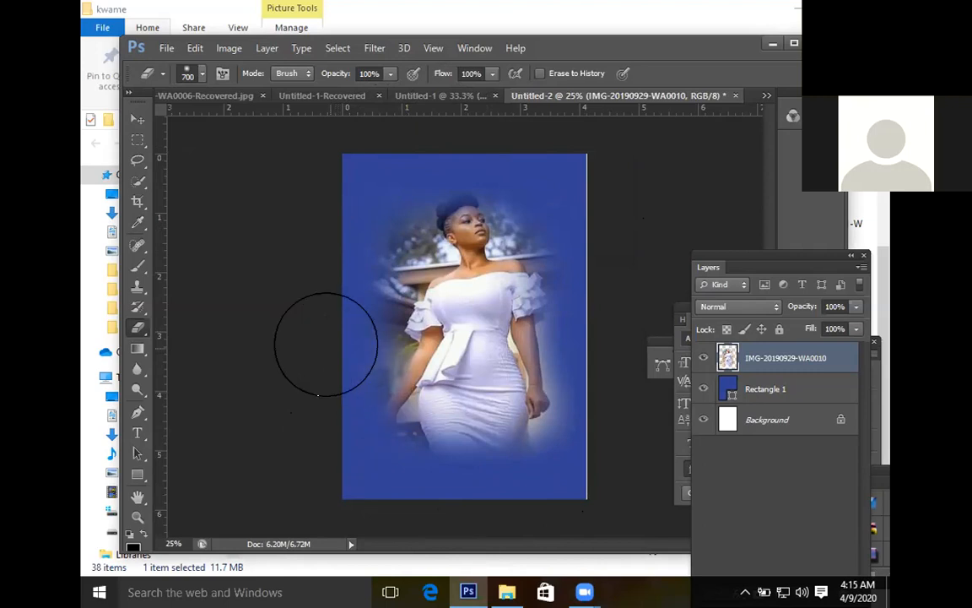
- Enlarge the faded photo of the woman in white to nearly the page width and center it horizontally on the blue page
key("h")
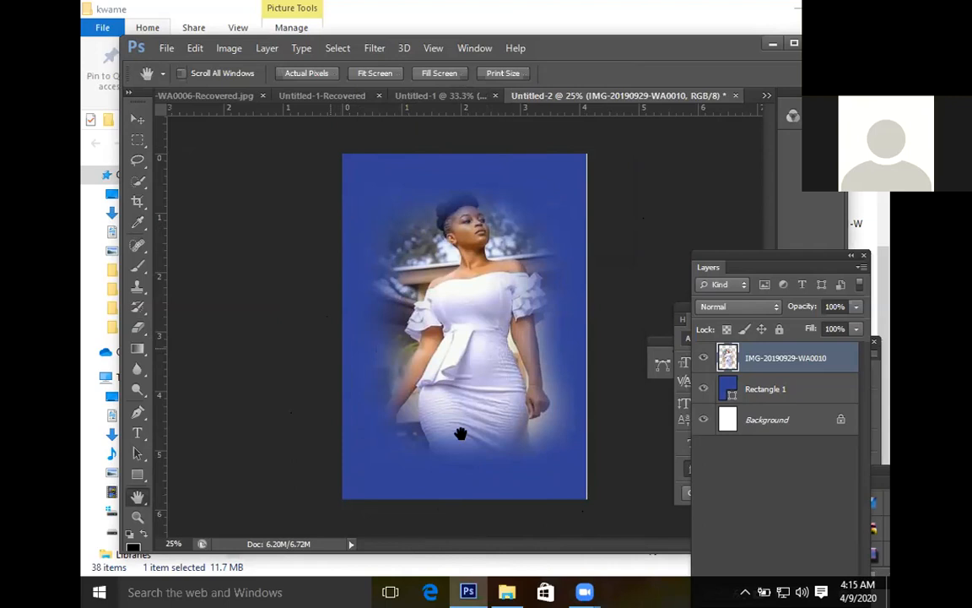
left_click(462, 434, "ctrl")
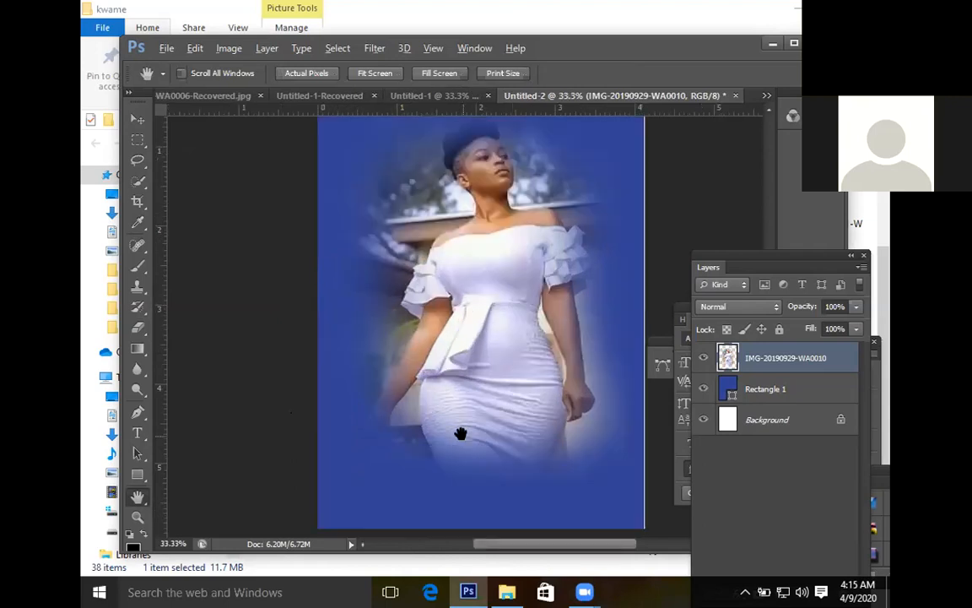
left_click(462, 434, "alt")
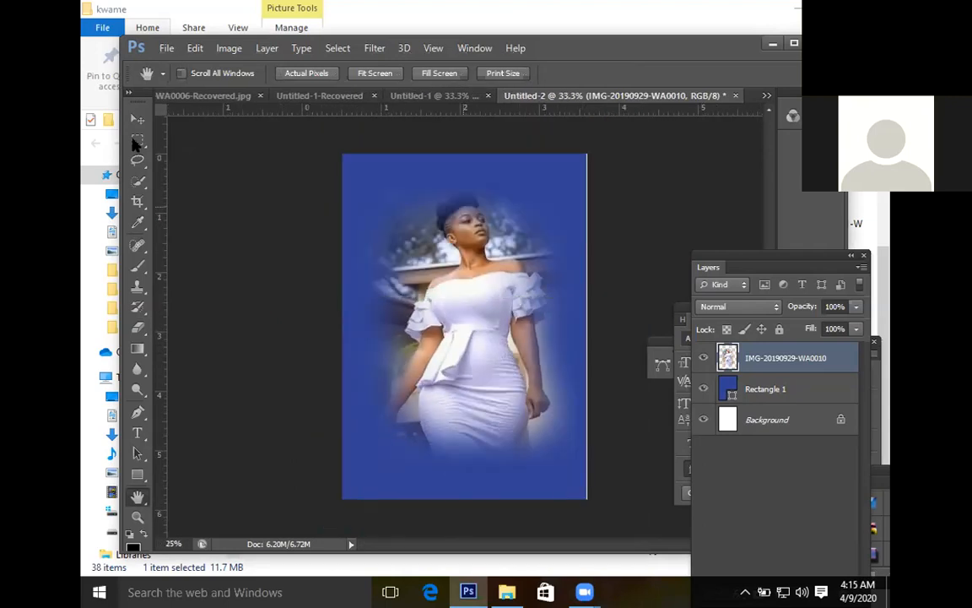
key("v")
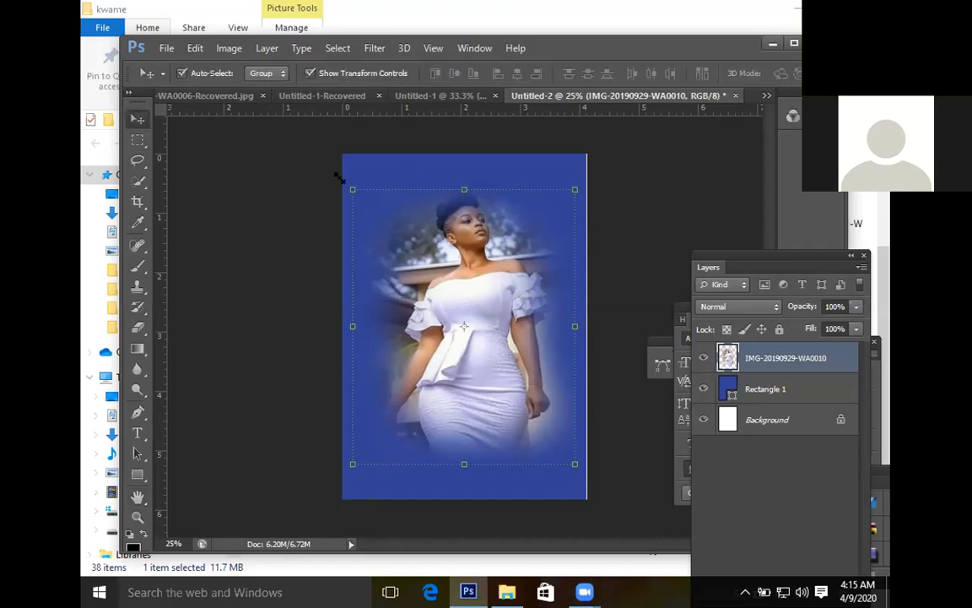
left_click_drag(353, 189, 349, 179)
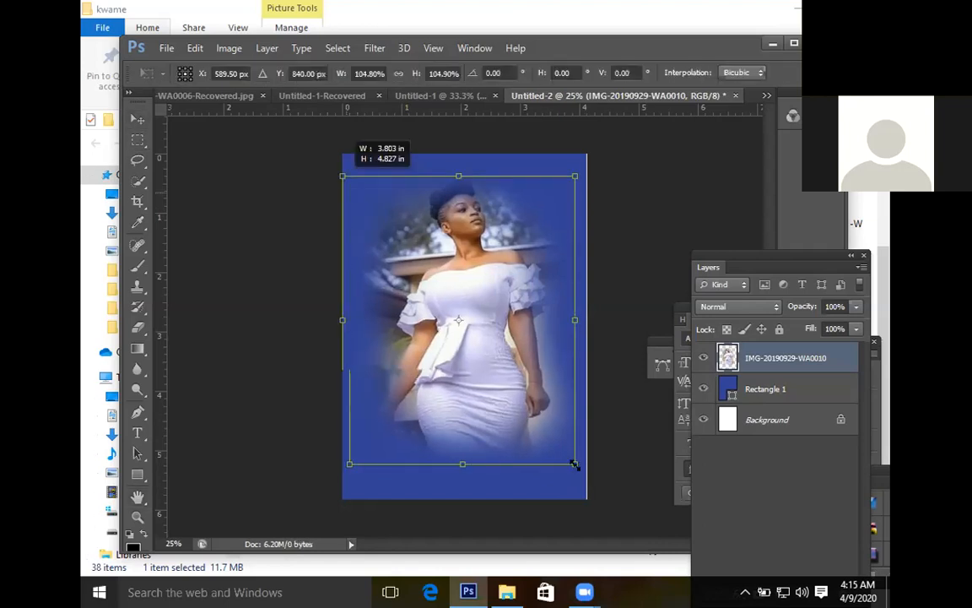
left_click_drag(576, 469, 587, 475)
key("Return")
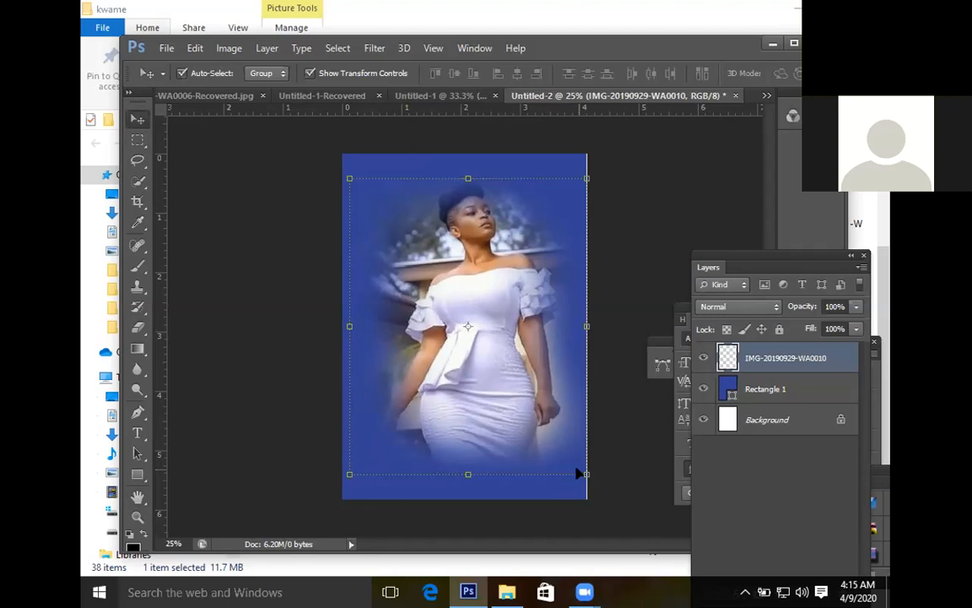
key("Left")
key("Left")
key("Left")
key("Left")
key("Left")
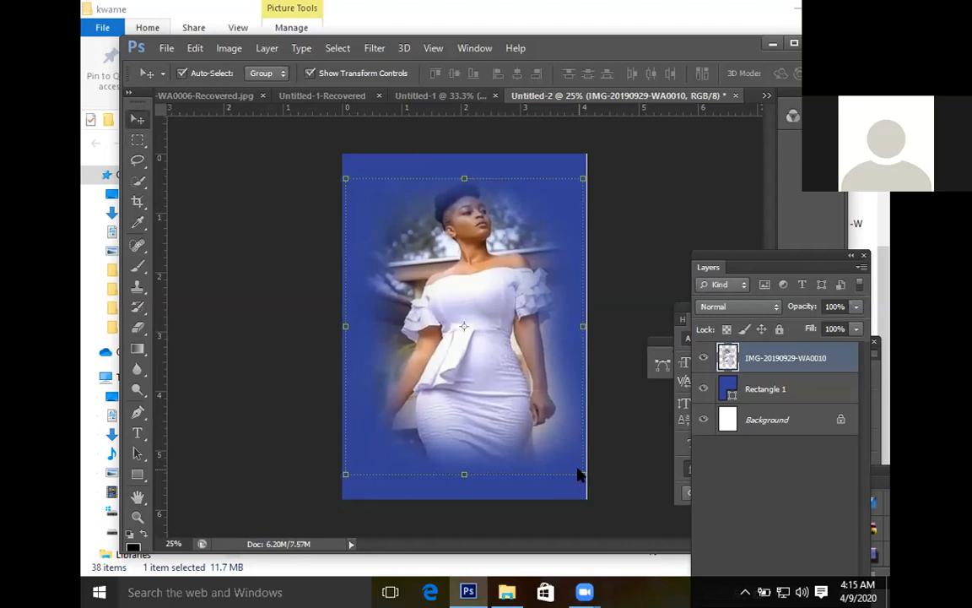
- Delete the faded photo of the woman in white and the blue rectangle from the page
key("h")
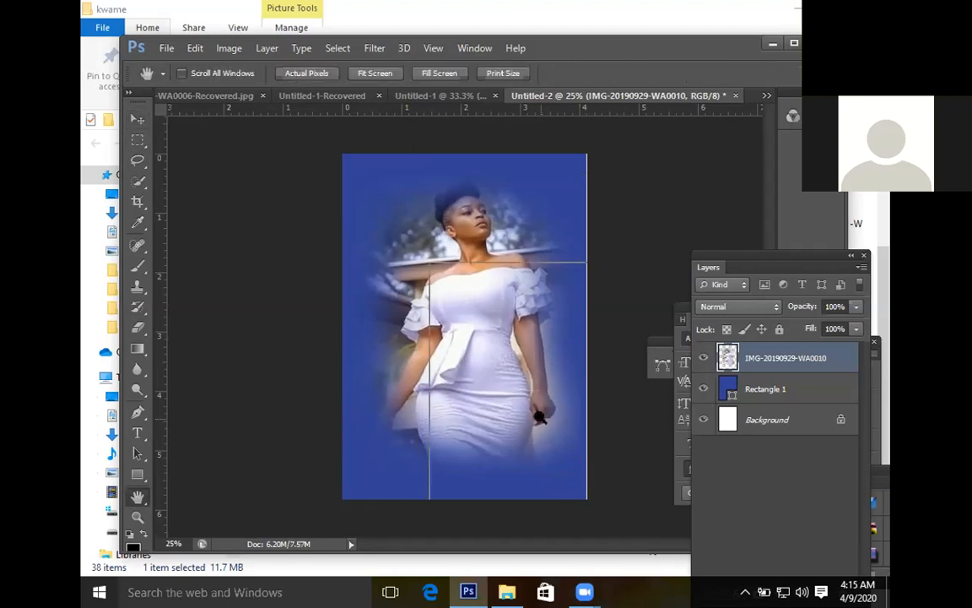
scroll(539, 416, "up", 1)
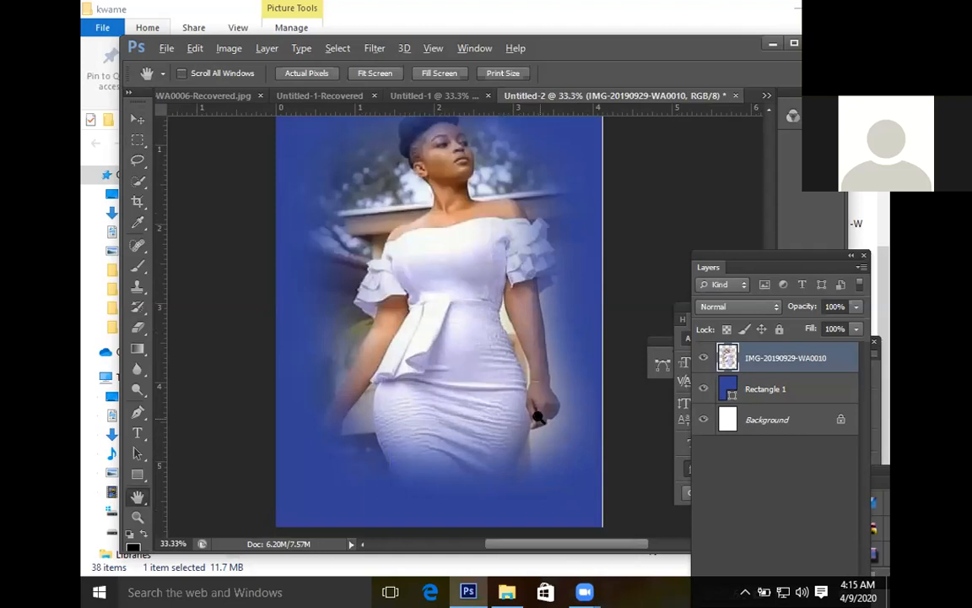
scroll(538, 416, "down", 1)
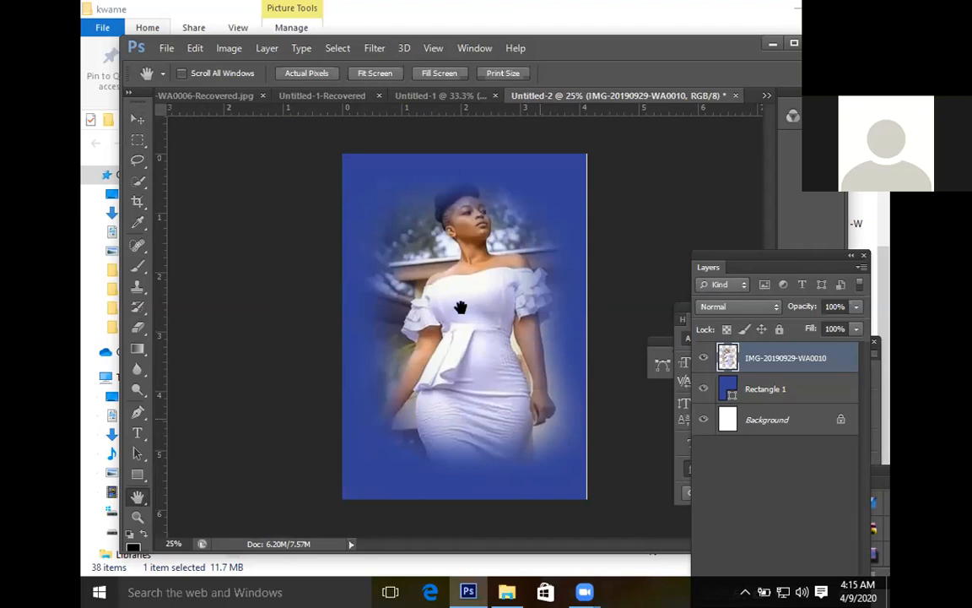
left_click(137, 120)
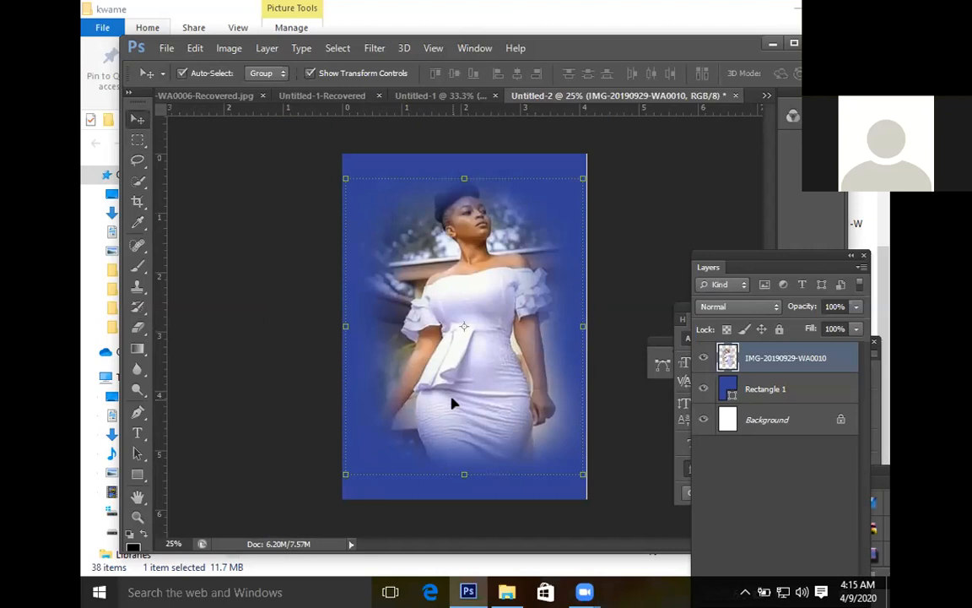
key("Delete")
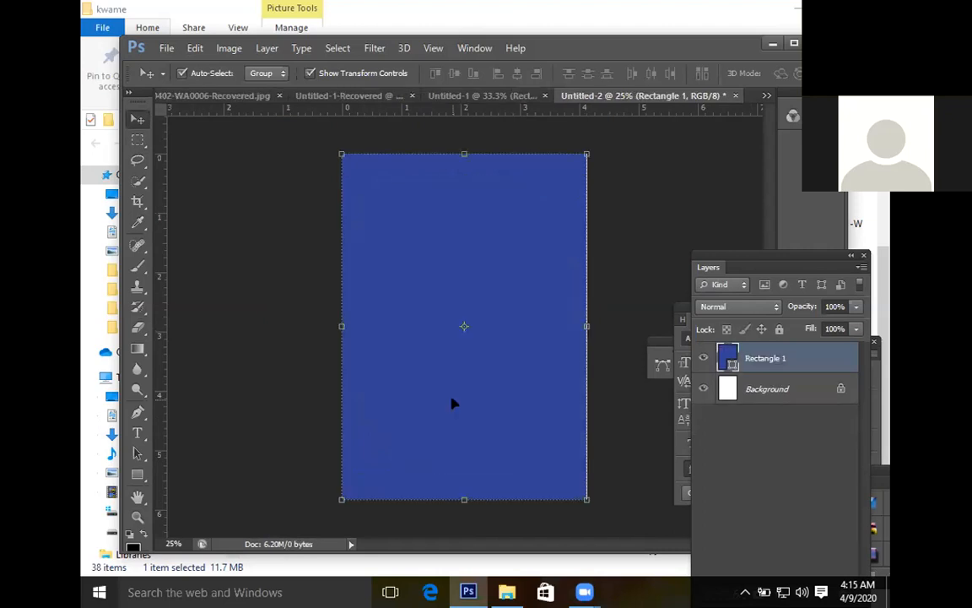
key("Delete")
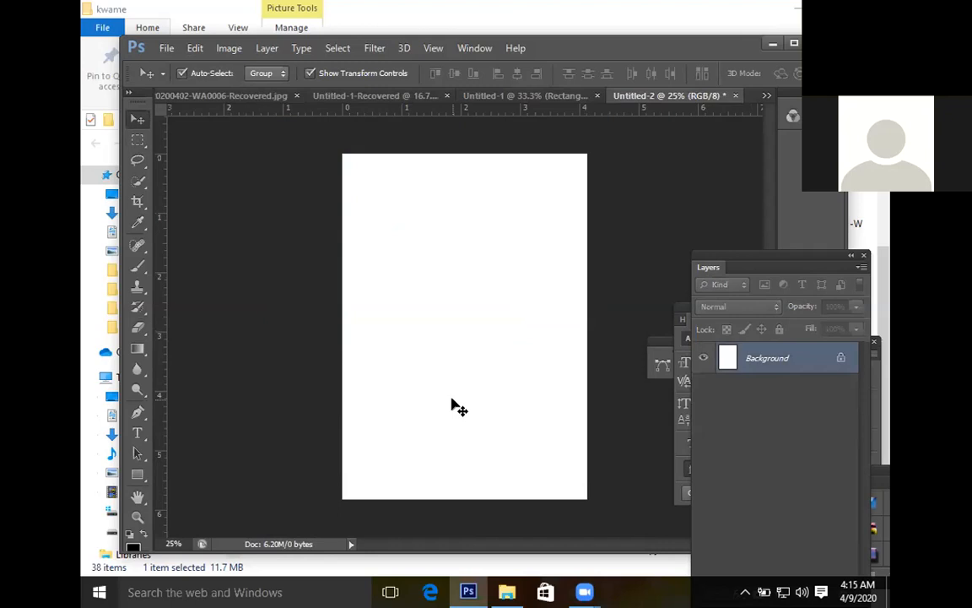
left_click(137, 476)
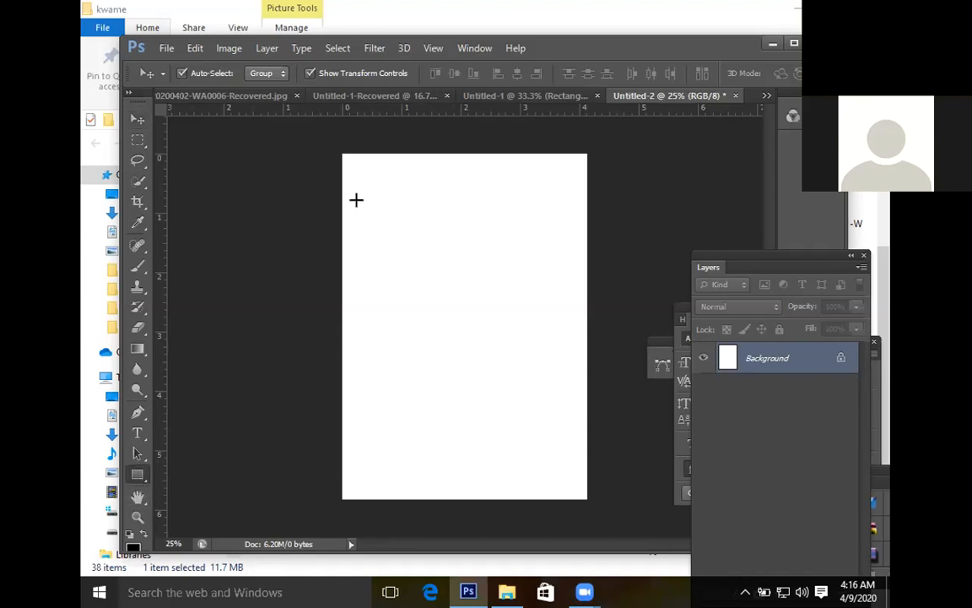
left_click(322, 130)
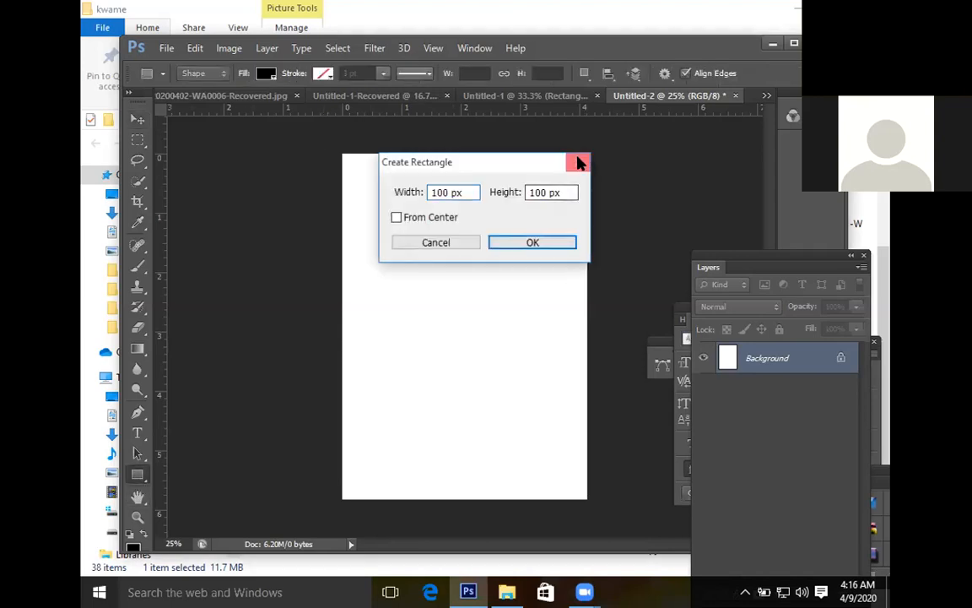
key("Escape")
left_click_drag(322, 134, 634, 342)
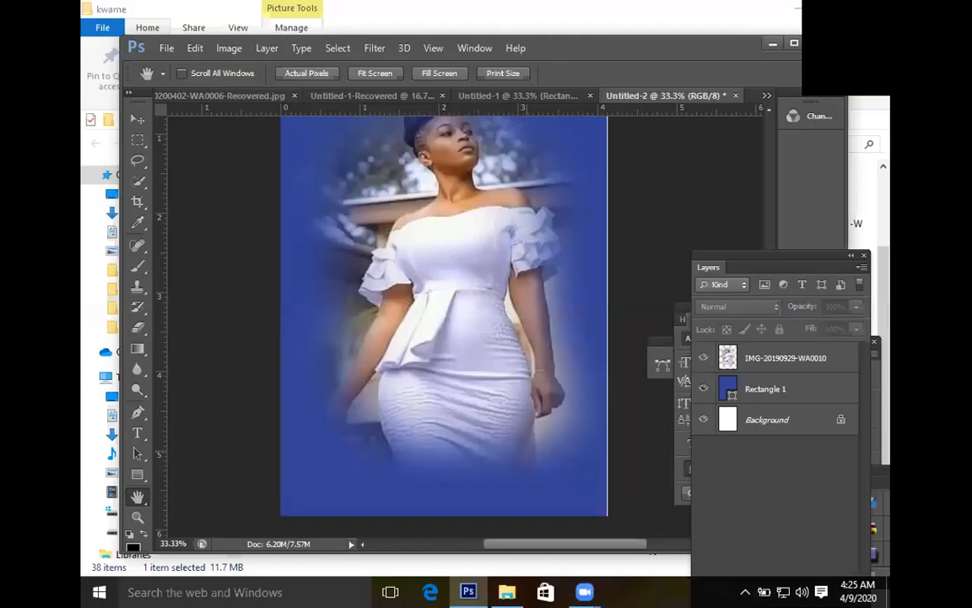
- Clear the page by deleting the faded photo of the woman in white and the blue rectangle beneath it
left_click(525, 450, "alt")
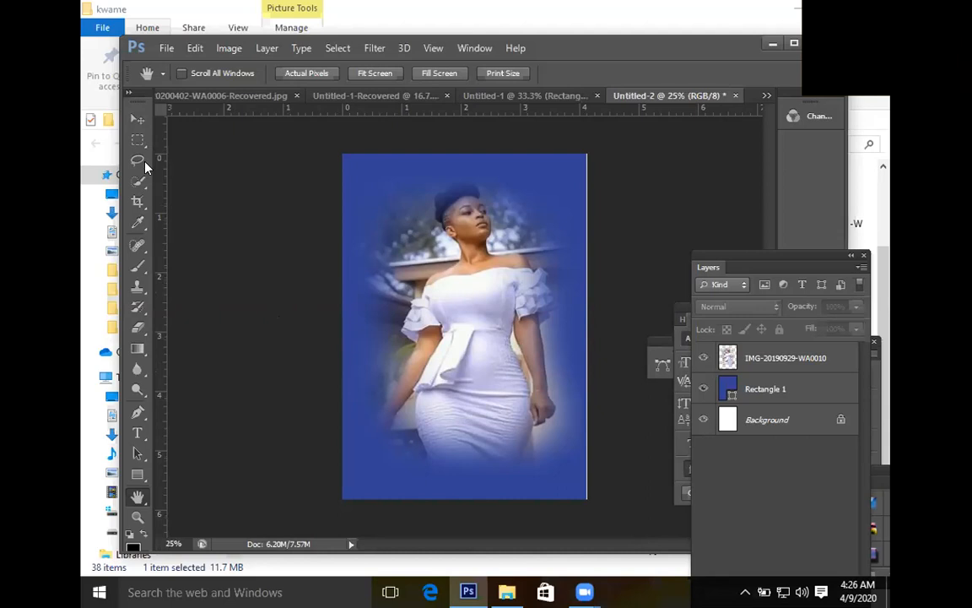
left_click(138, 119)
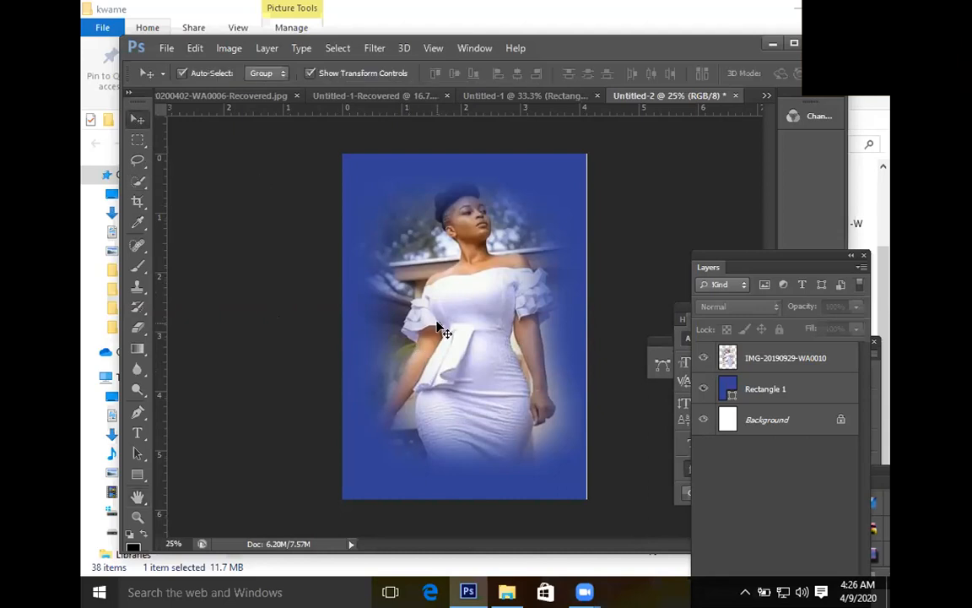
left_click(450, 359)
key("Delete")
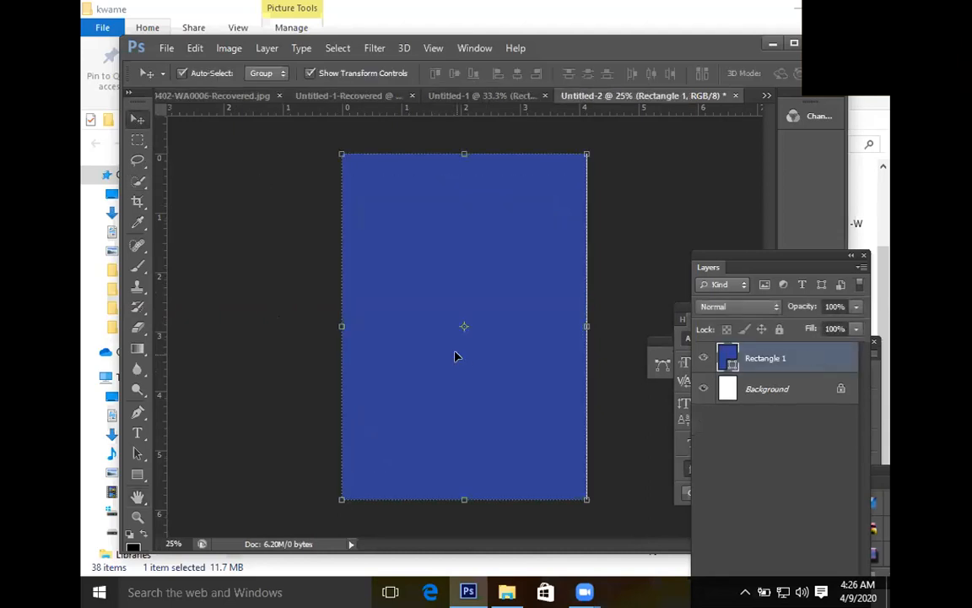
key("Delete")
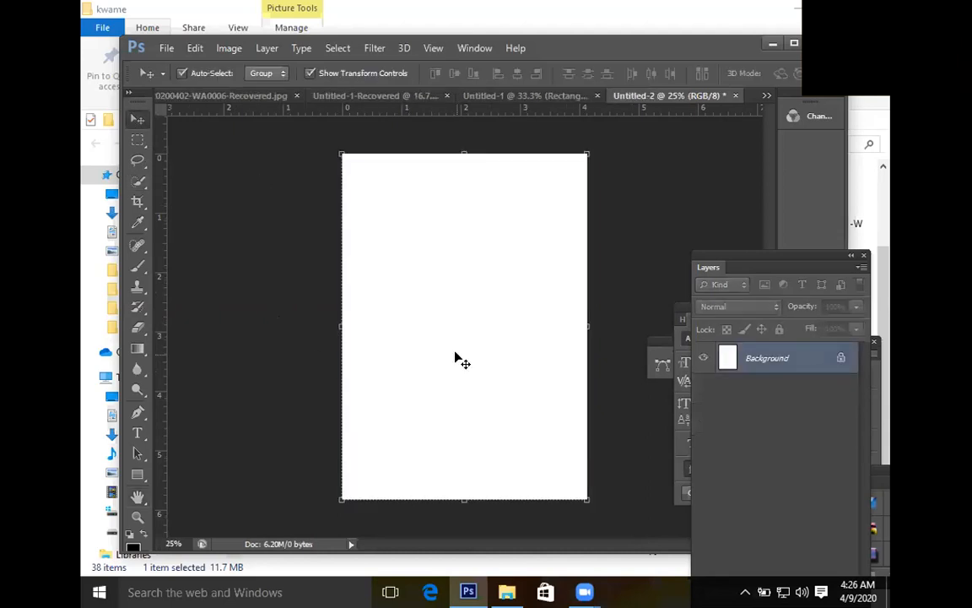
- Draw a rectangle about 1596 × 956 px over the upper half of the page, fill it with blue and deselect it
left_click(137, 477)
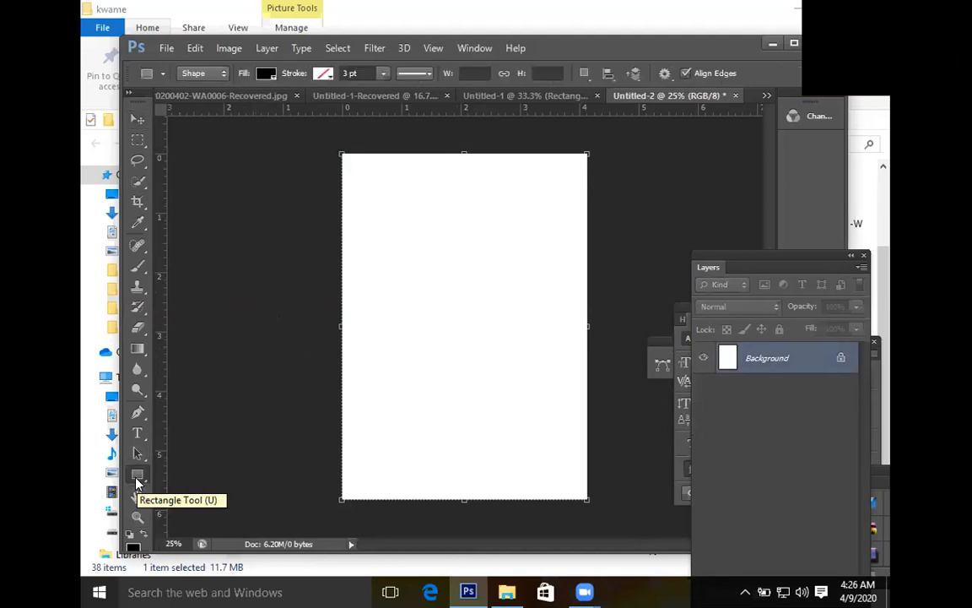
left_click_drag(323, 142, 638, 329)
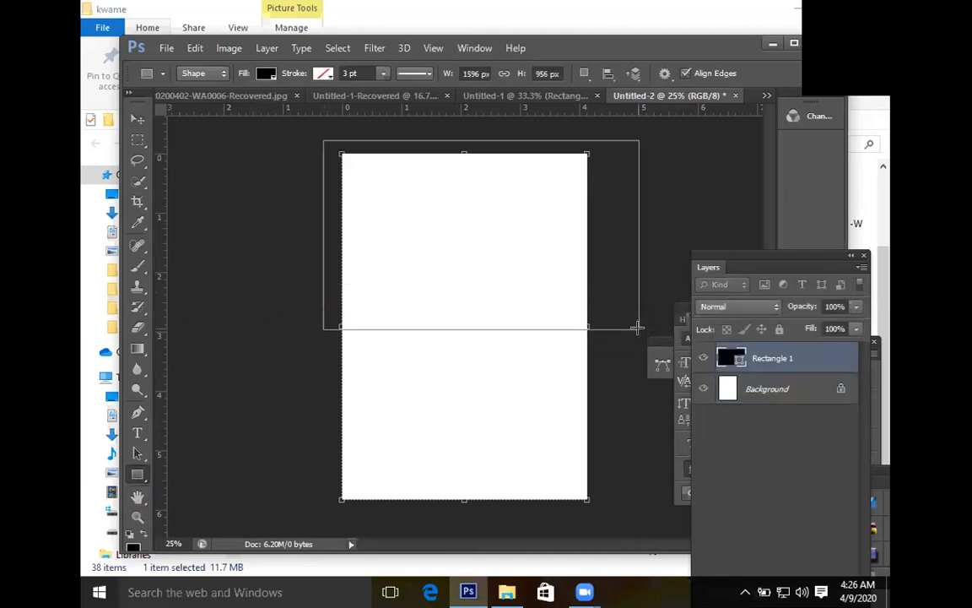
left_click(266, 74)
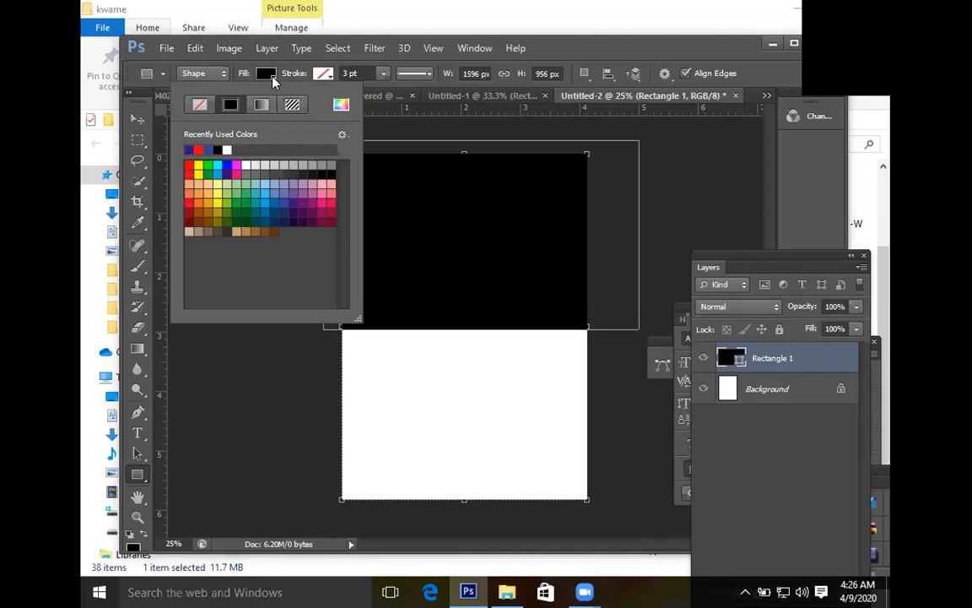
left_click(207, 197)
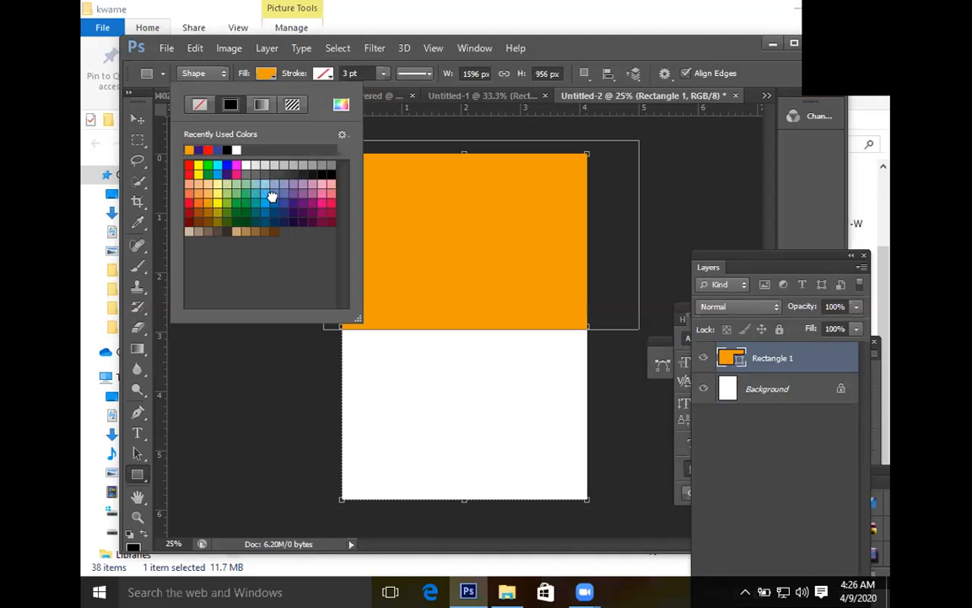
left_click(271, 197)
key("Return")
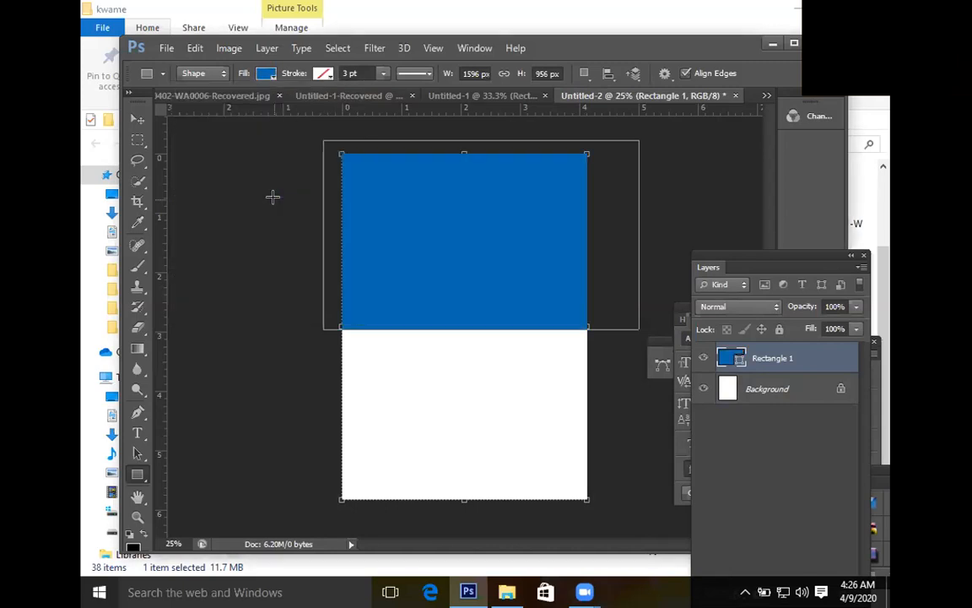
left_click(136, 119)
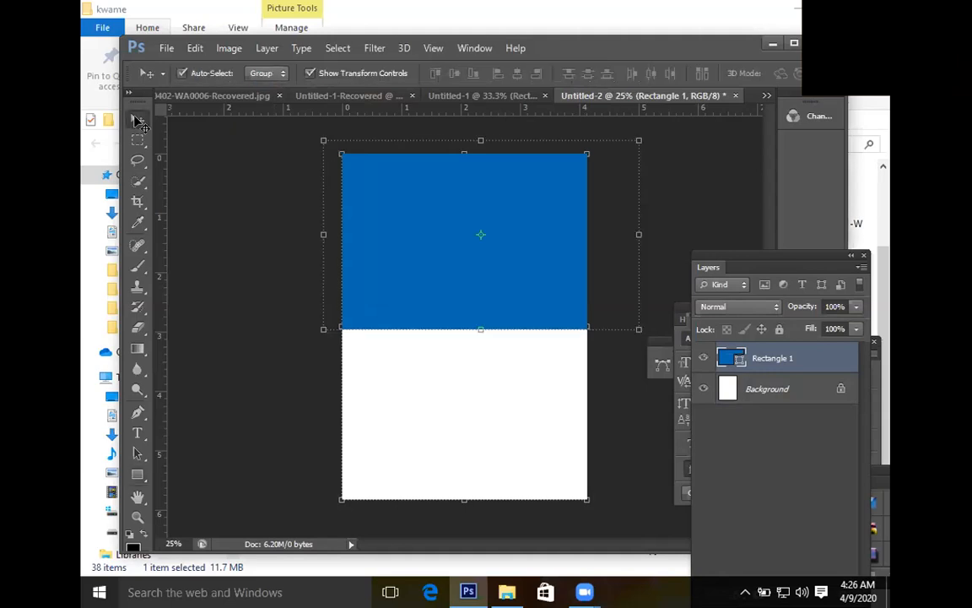
left_click(182, 348)
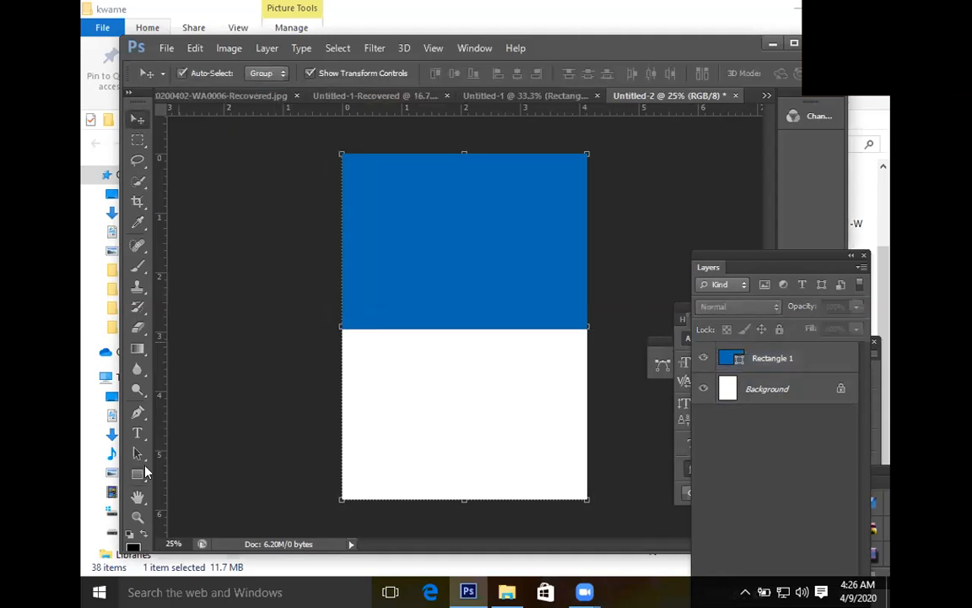
- Draw a second rectangle about 1380 × 796 px over the lower part of the page, fill it with red and deselect it
left_click(137, 474)
left_click(139, 475)
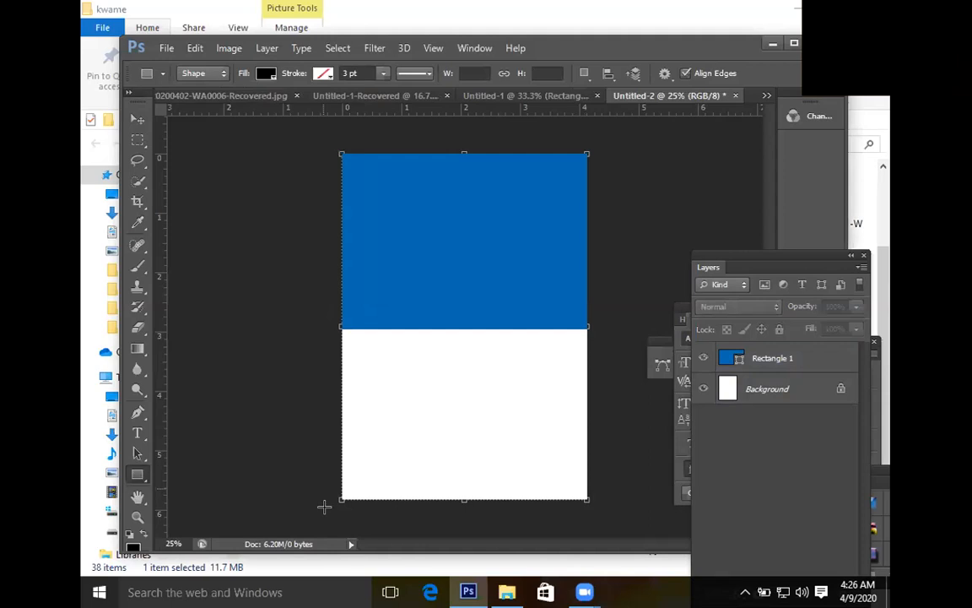
left_click_drag(327, 510, 599, 352)
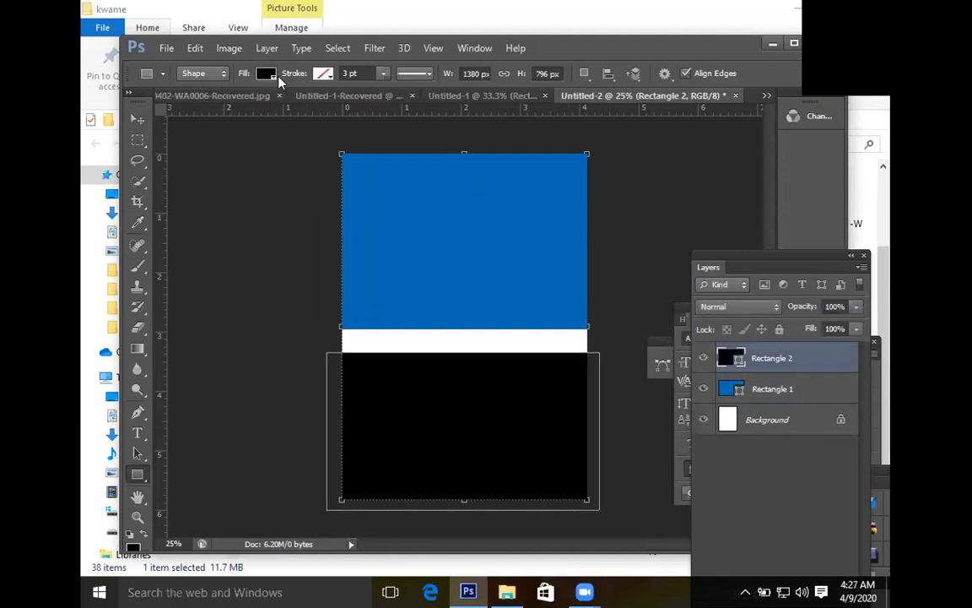
left_click(266, 74)
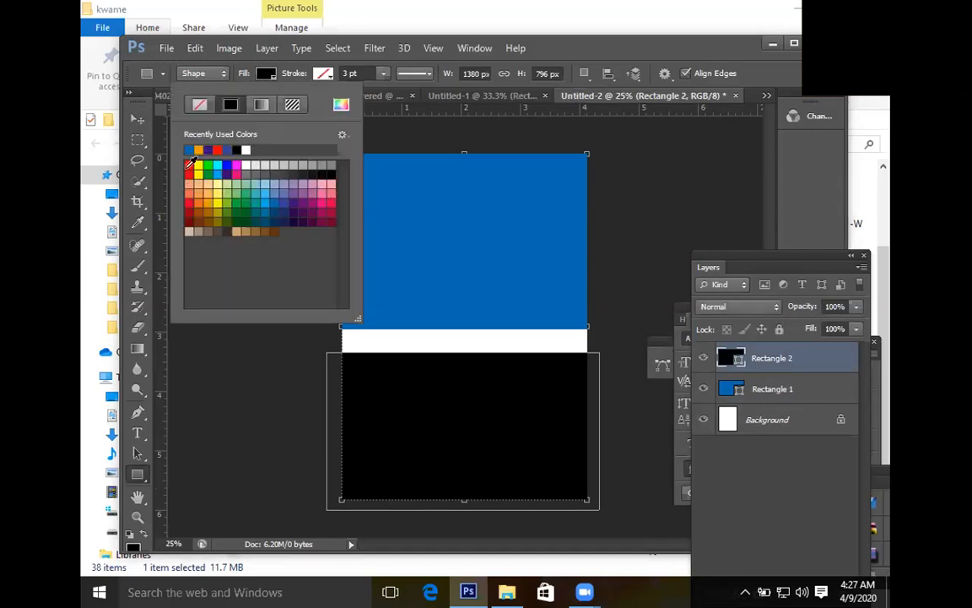
left_click(185, 165)
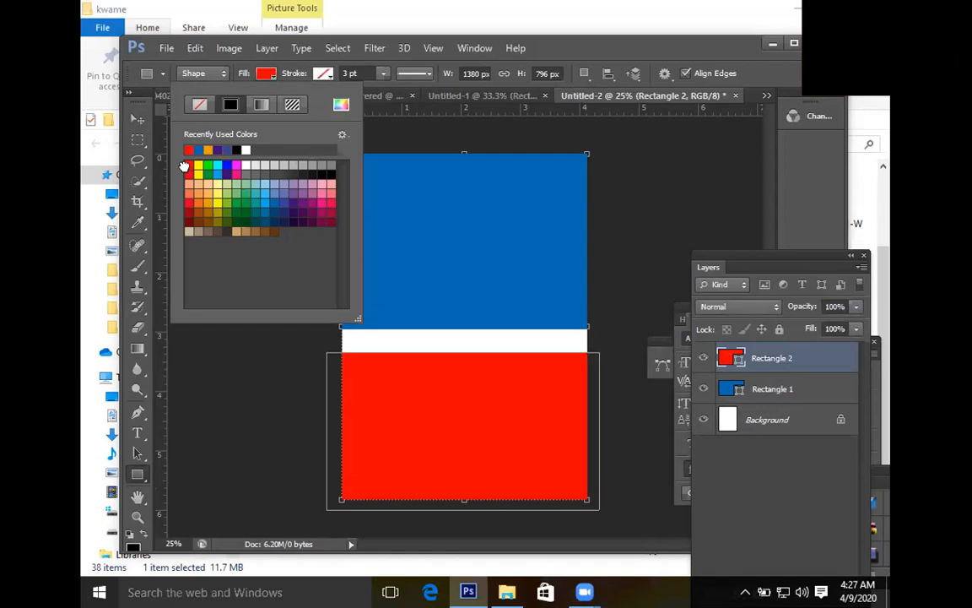
key("Return")
left_click(142, 121)
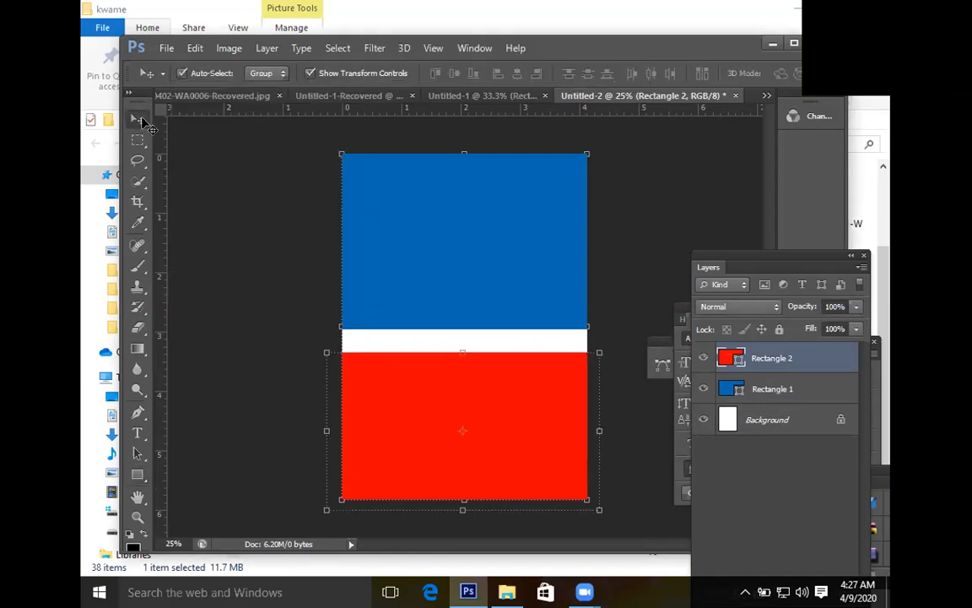
left_click(276, 441)
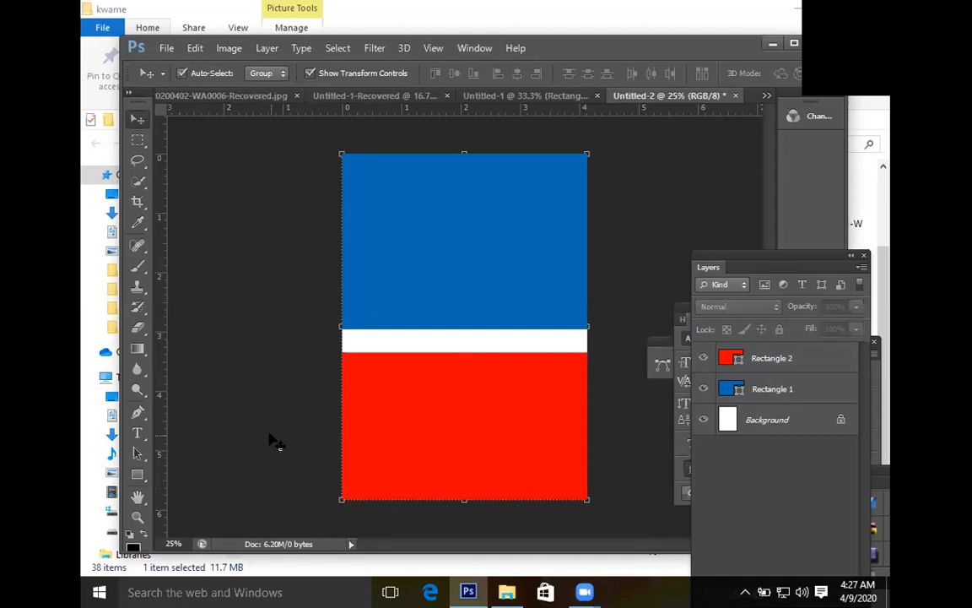
- Rasterize the red rectangle and fade out its upper edge using the Eraser with the soft 700 px brush
left_click(446, 443)
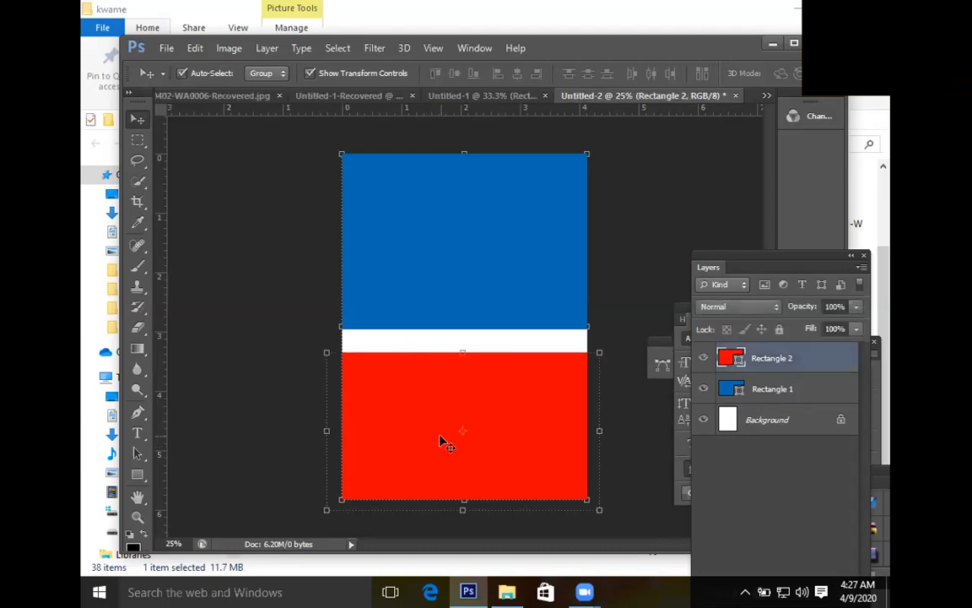
left_click(140, 329)
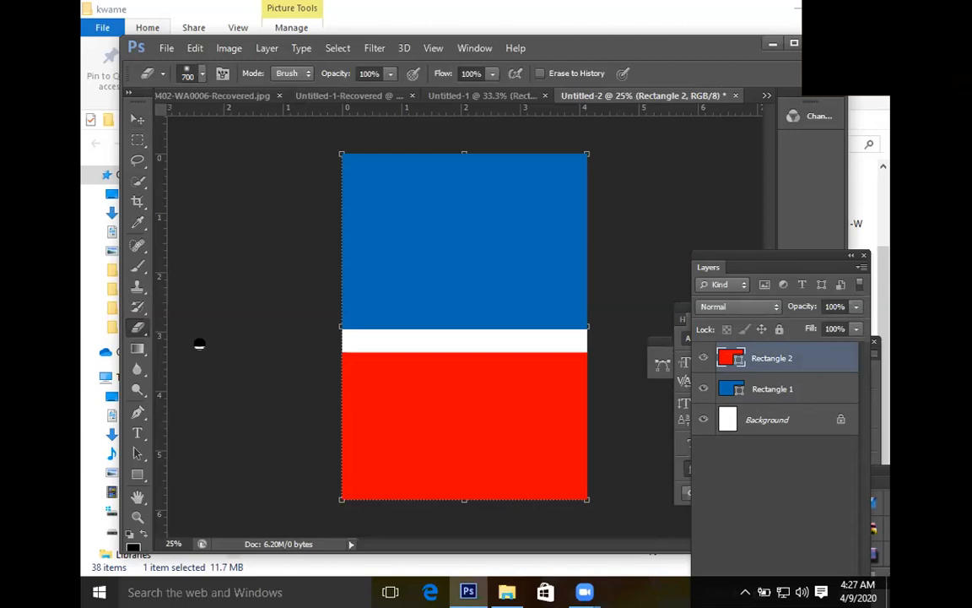
left_click(415, 407)
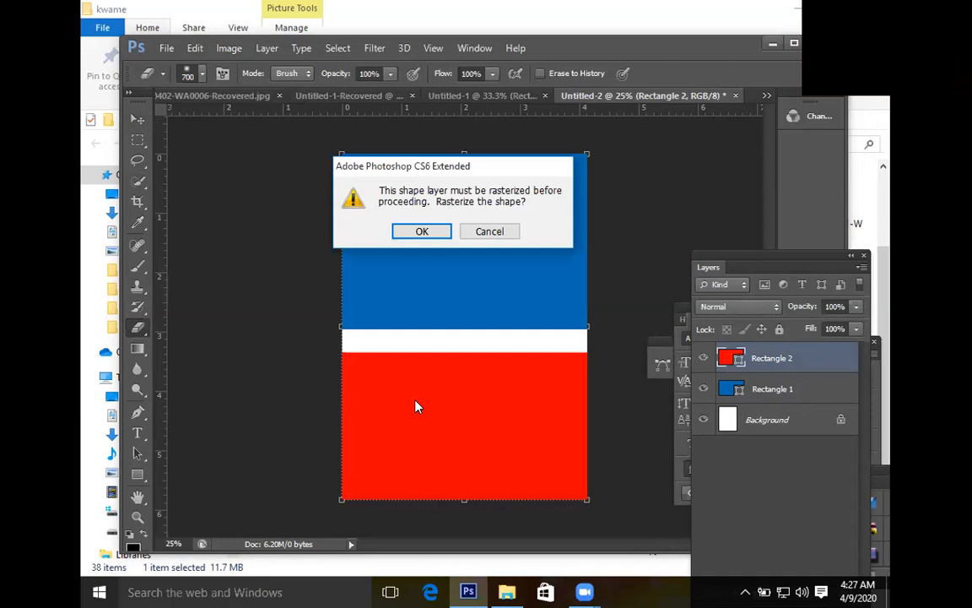
key("Return")
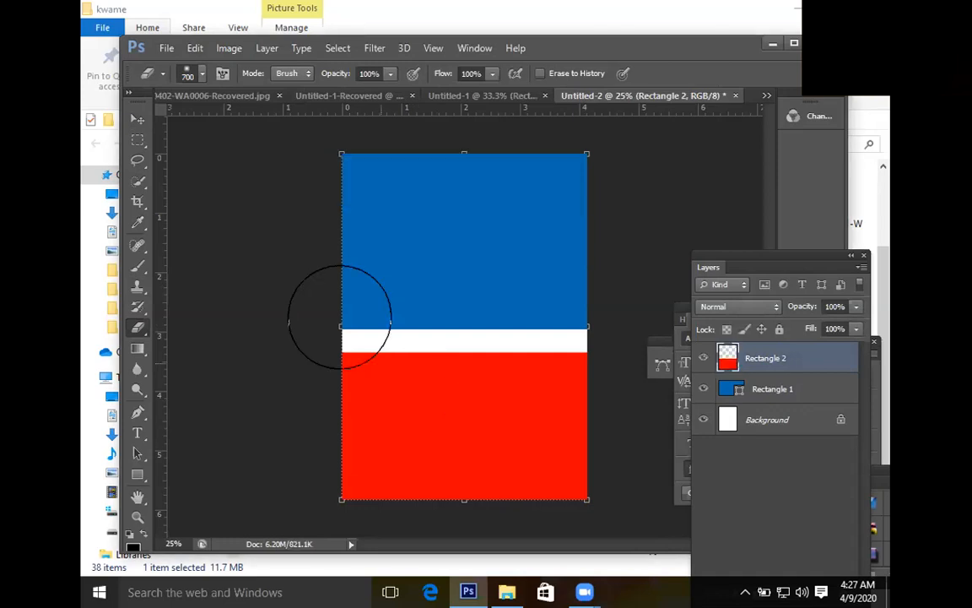
left_click_drag(538, 323, 536, 322)
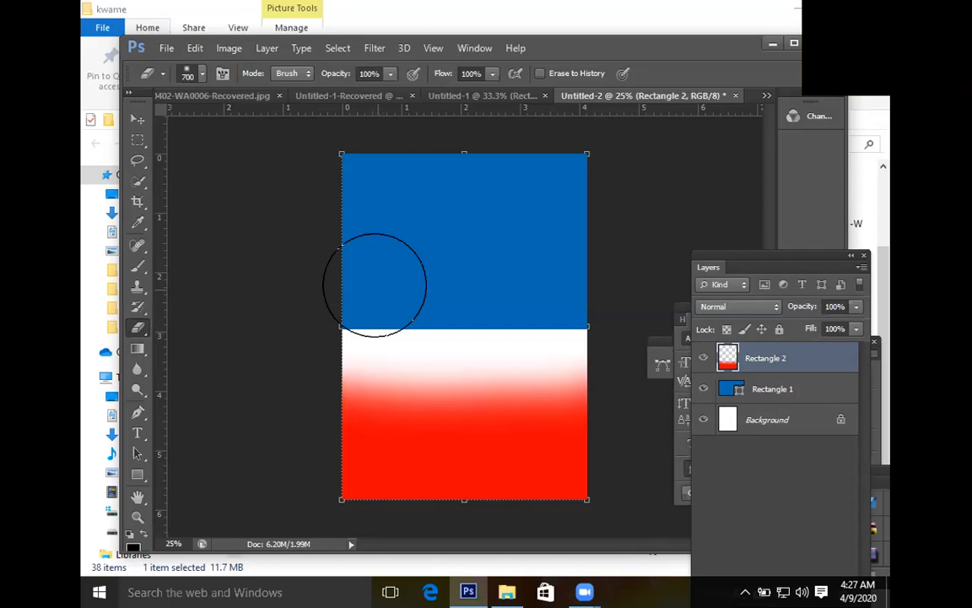
- Rasterize the blue rectangle and fade out its lower edge using the Eraser with the soft 700 px brush
left_click(138, 122)
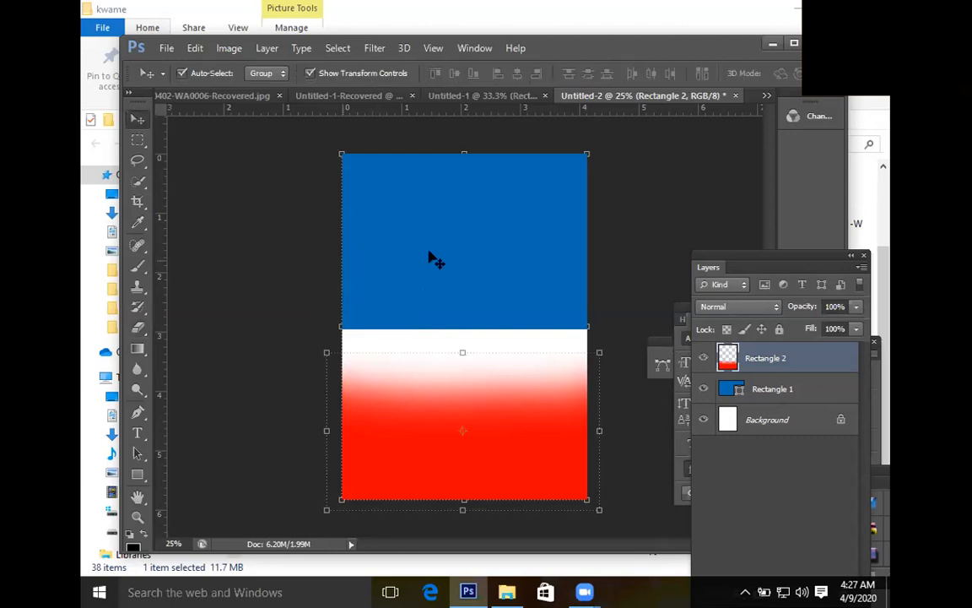
left_click(462, 315)
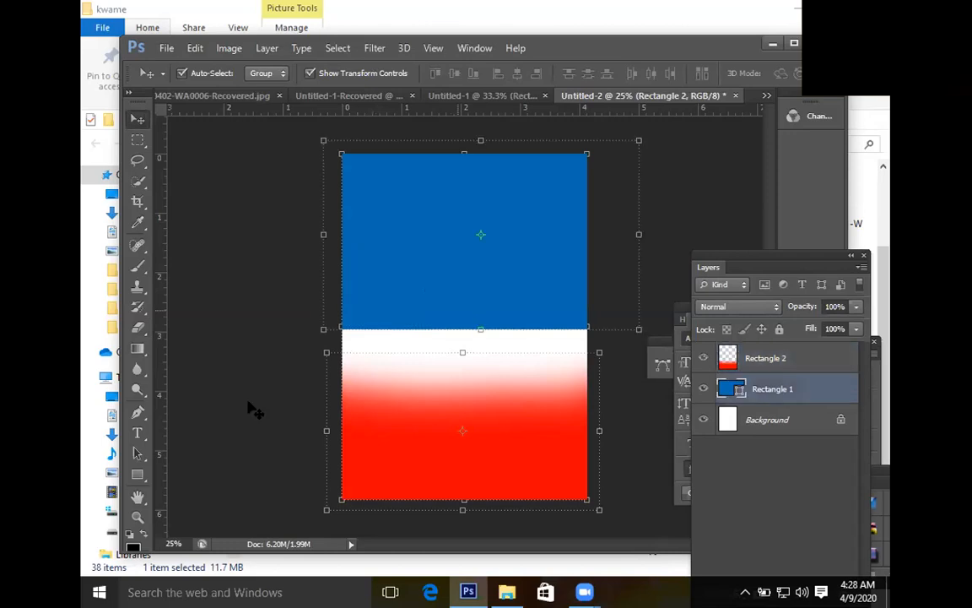
left_click(140, 328)
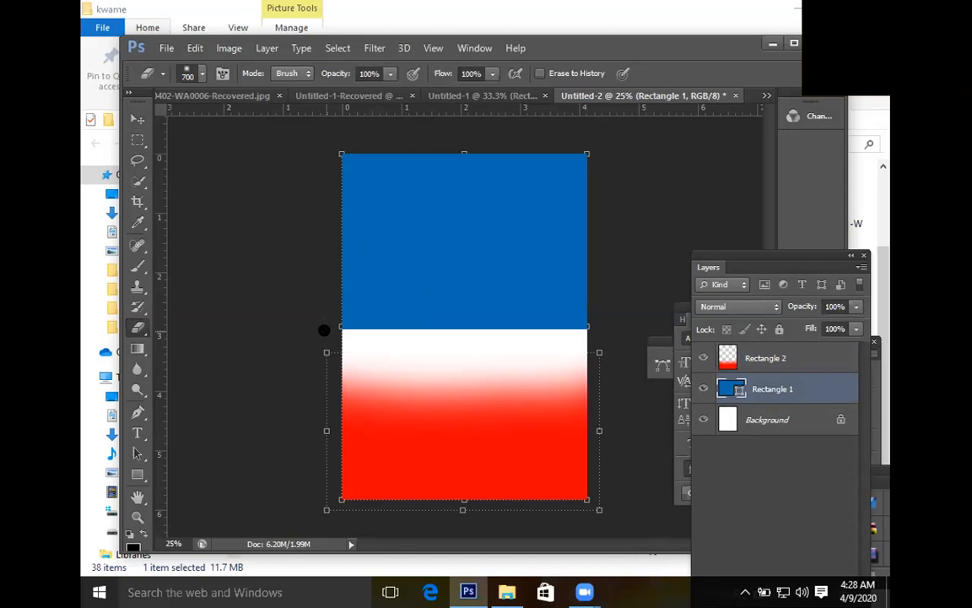
left_click(409, 294)
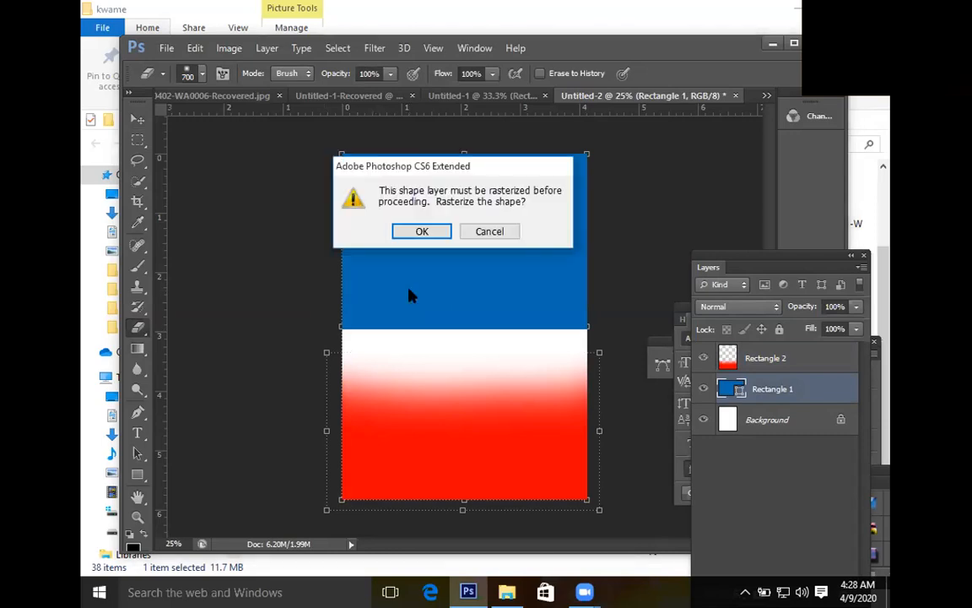
key("Escape")
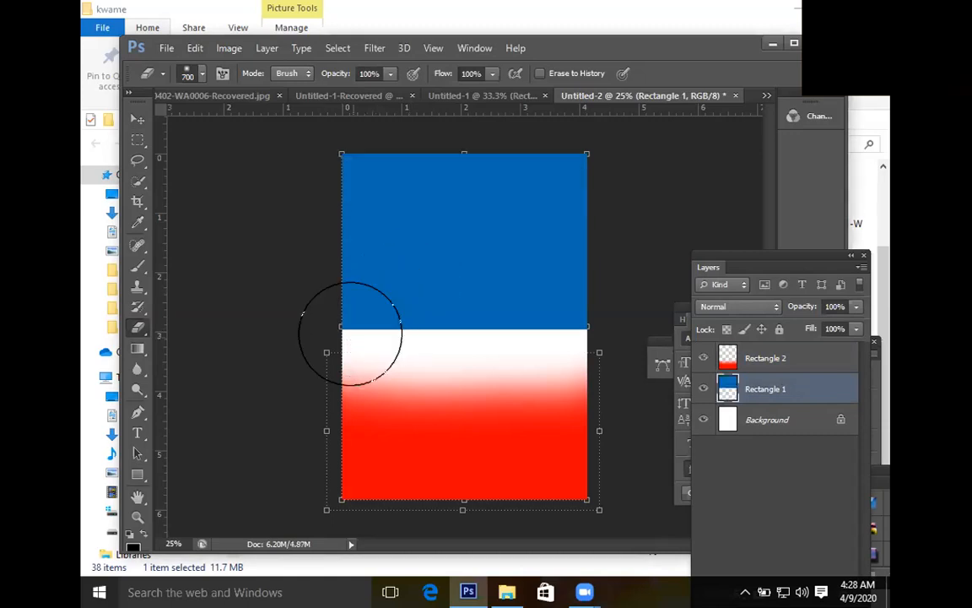
mouse_move(375, 337)
left_mouse_down()
mouse_move(592, 339)
mouse_move(466, 373)
mouse_move(479, 426)
left_mouse_up()
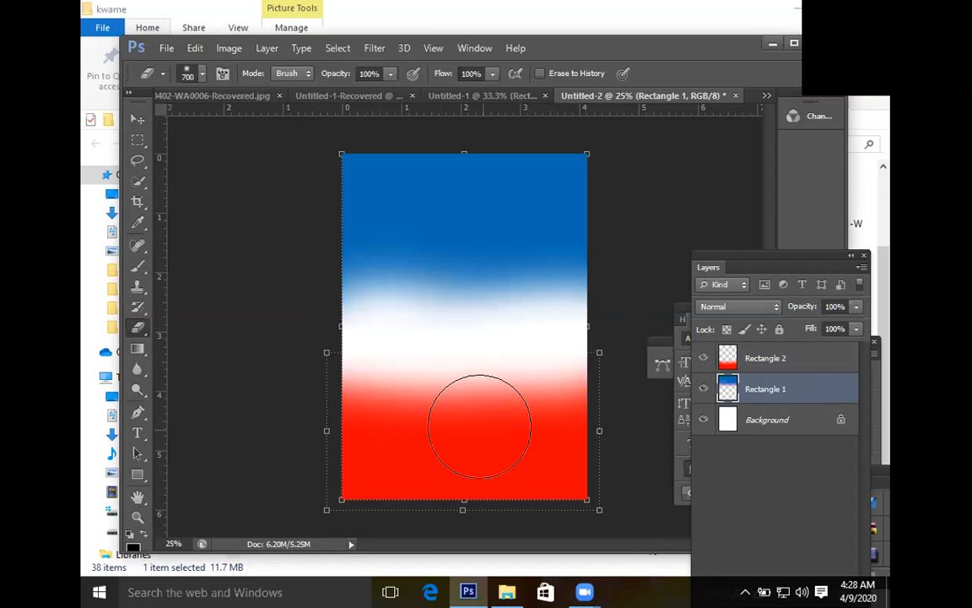
- Enlarge the blue rectangle from its lower-left corner so that its faded edge overlaps the top of the red one
left_click(139, 118)
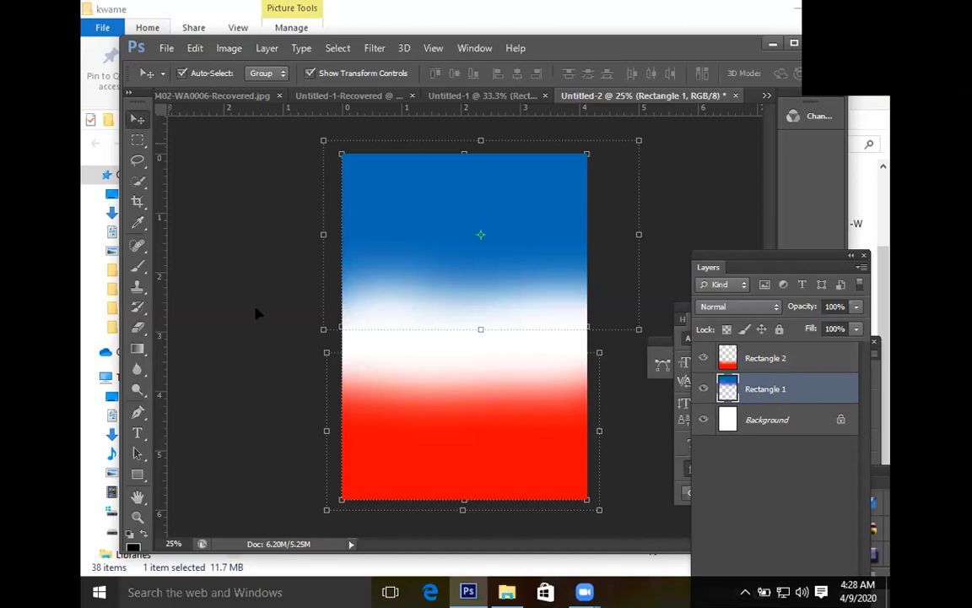
left_click_drag(321, 330, 283, 380)
key("Return")
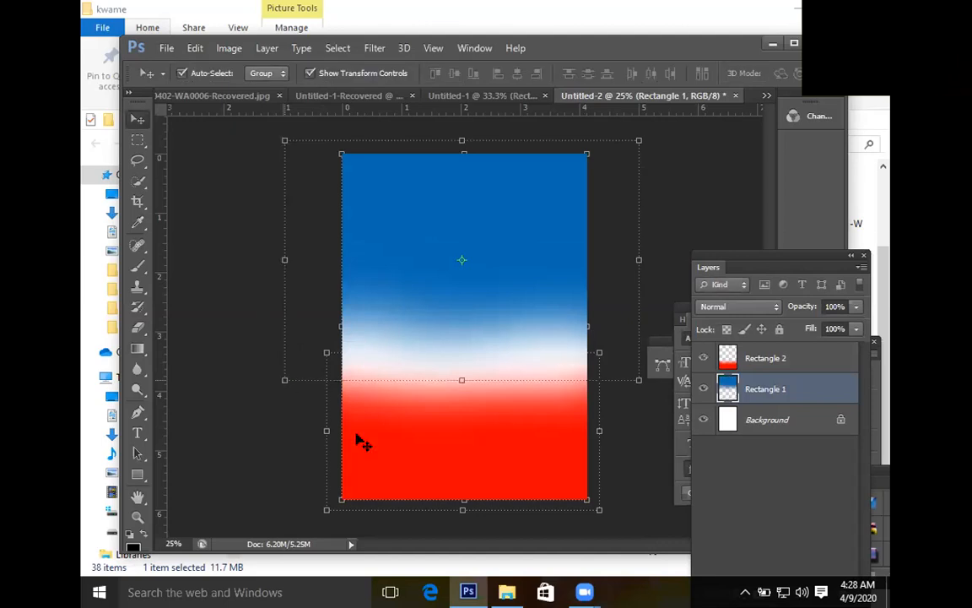
- Enlarge the red rectangle from its upper-left corner so its faded edge blends into the blue one, and deselect it
left_click(371, 471)
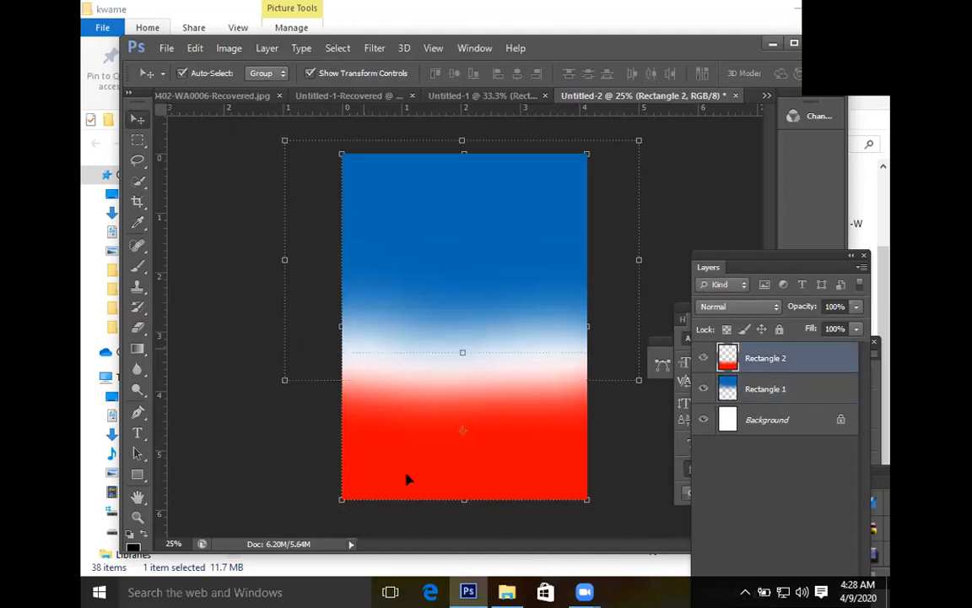
left_click_drag(315, 336, 295, 287)
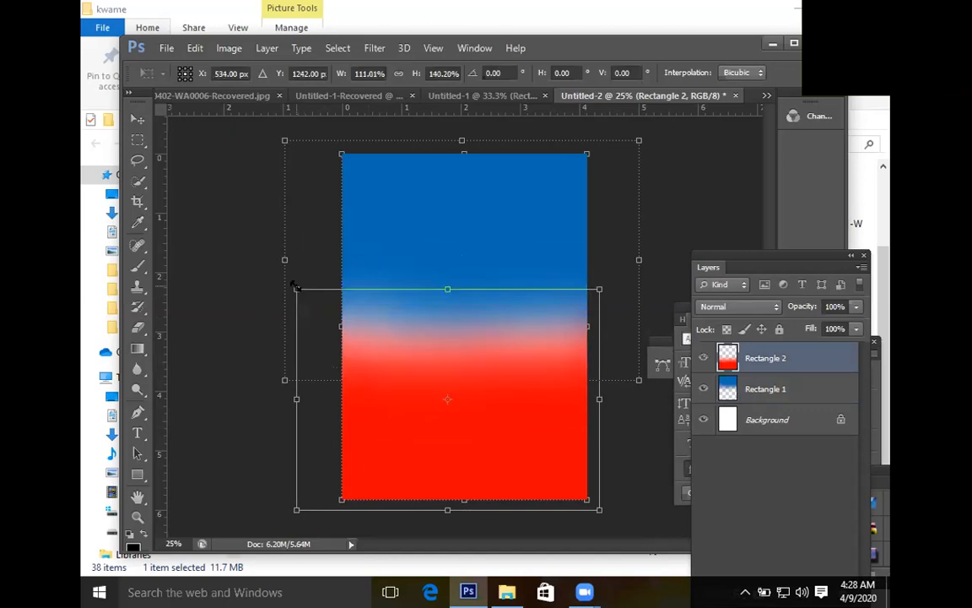
left_click(452, 391, "ctrl")
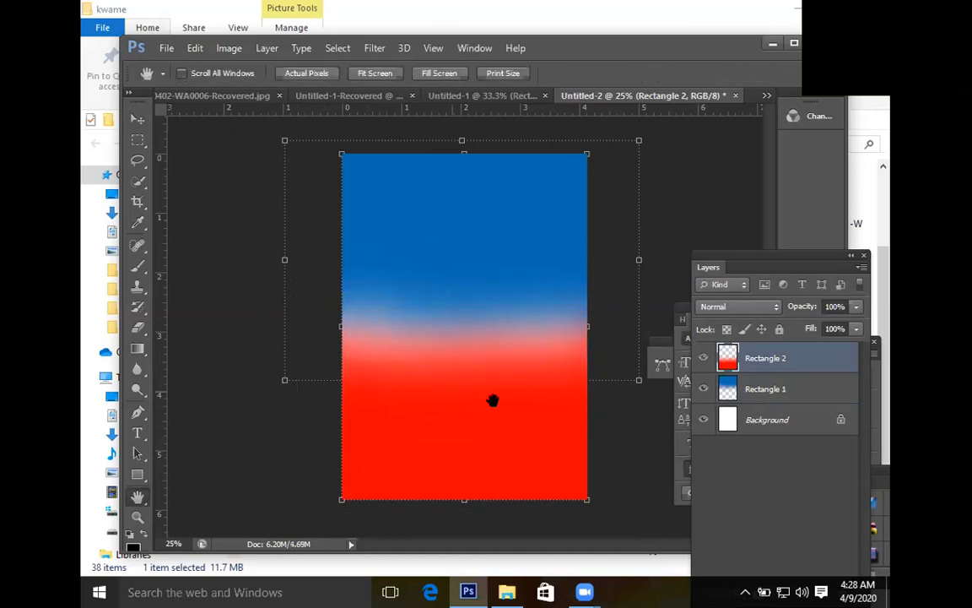
left_click(493, 400, "alt")
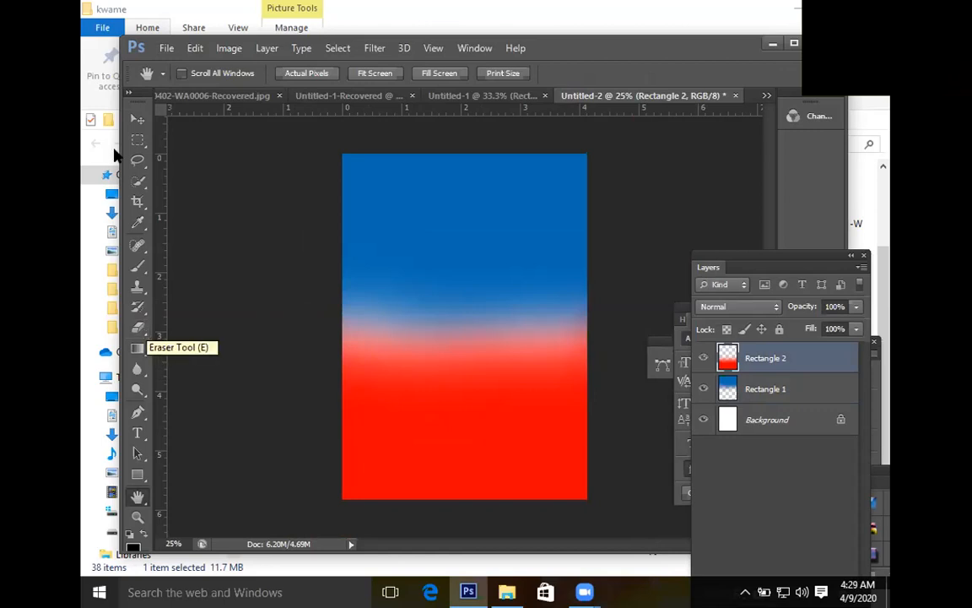
left_click(138, 119)
left_click_drag(296, 288, 284, 267)
key("Return")
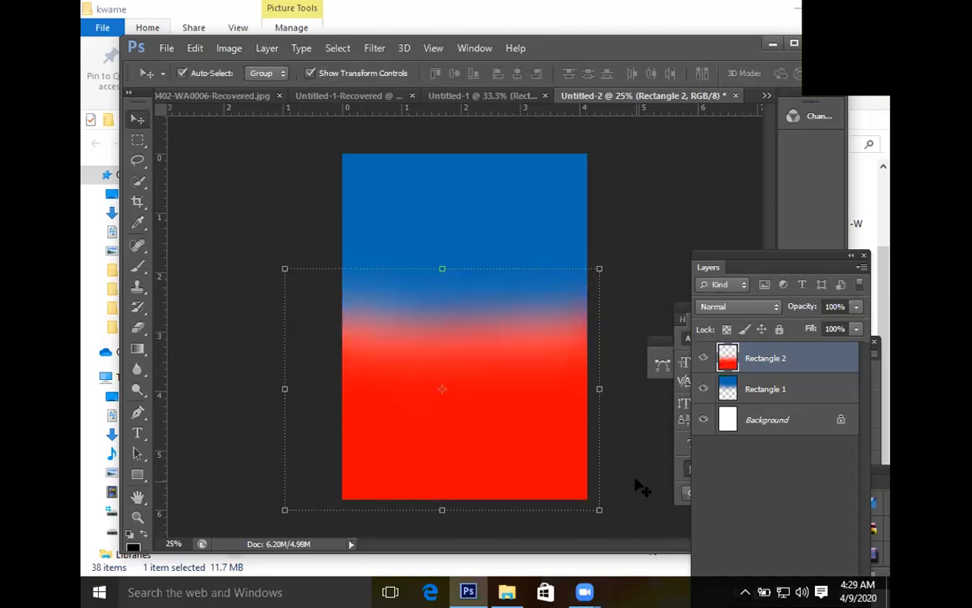
left_click(638, 487)
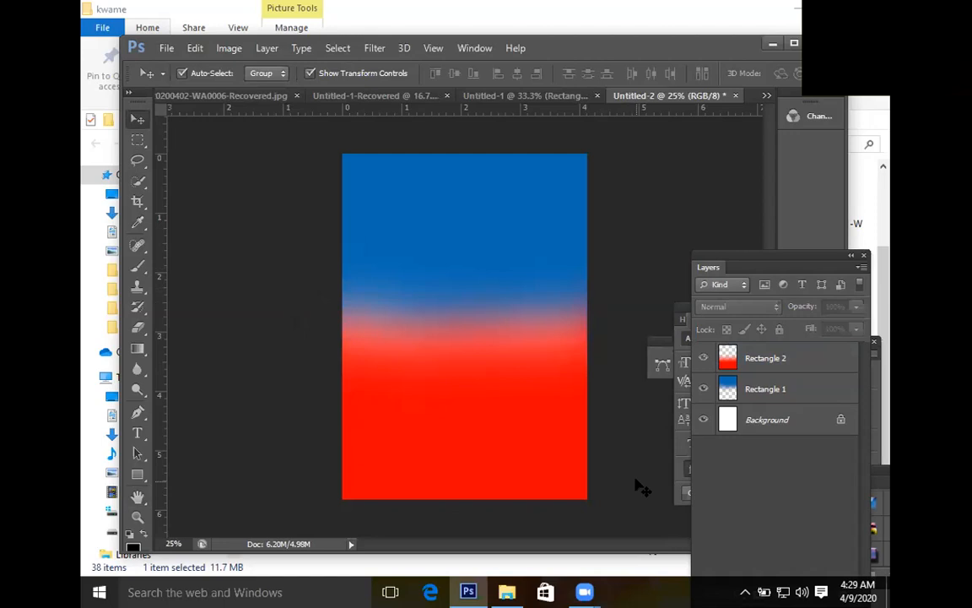
- Delete the red and blue rectangles, leaving only the white background
left_click(483, 454)
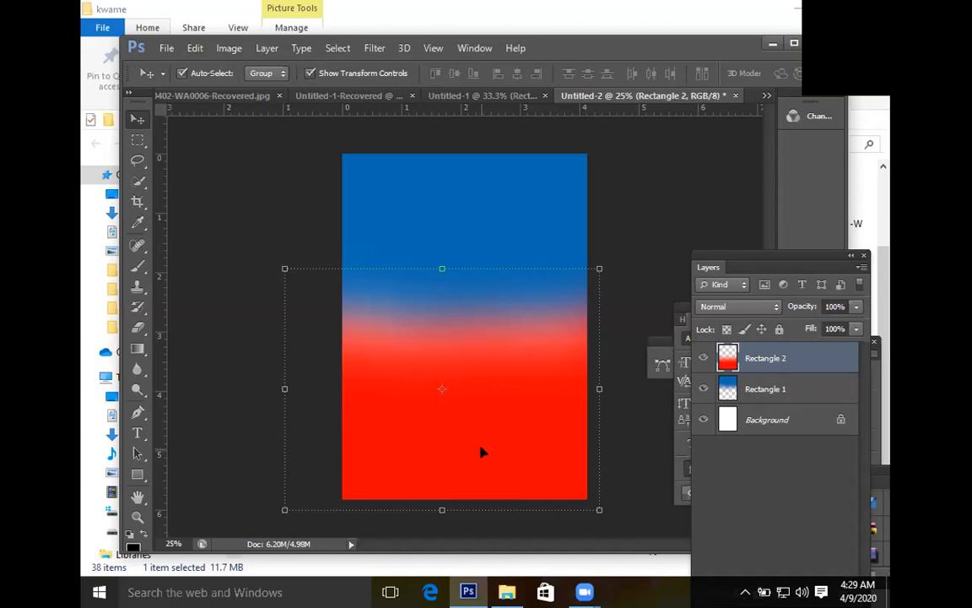
key("Delete")
key("Delete")
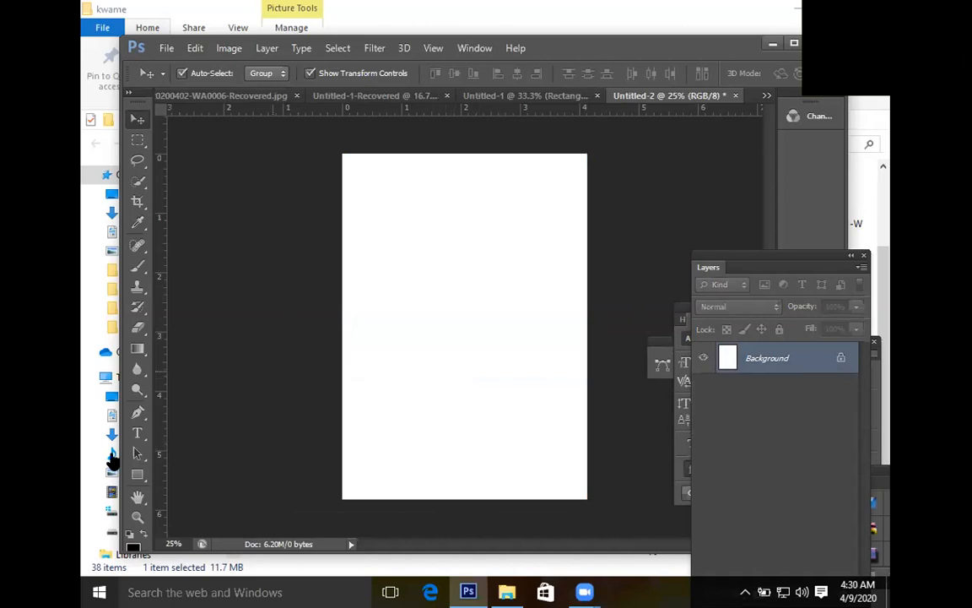
- Draw a rectangle about 876 × 788 px over the lower-left part of the page and fill it with blue
left_click(135, 478)
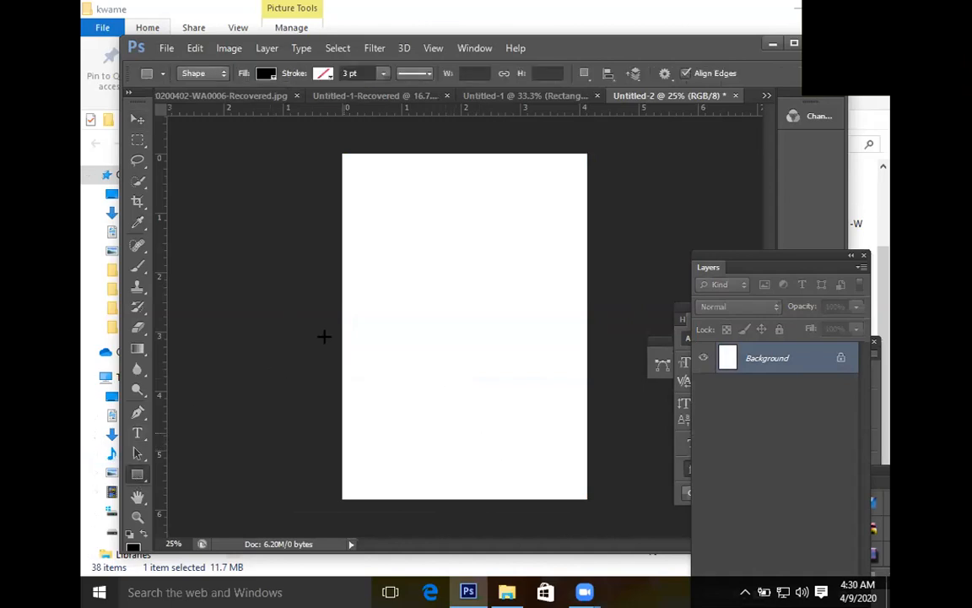
left_click_drag(316, 354, 488, 507)
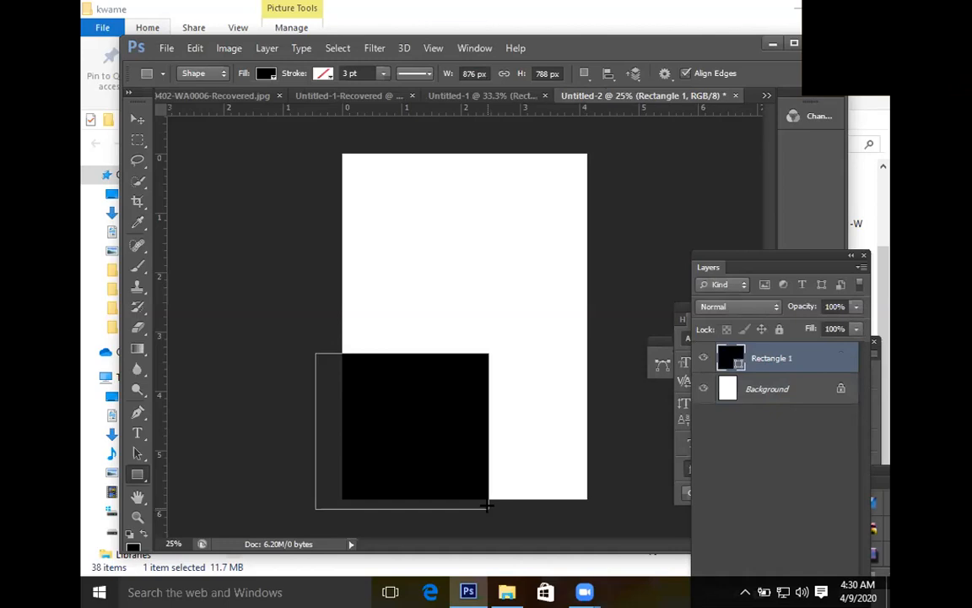
left_click(265, 73)
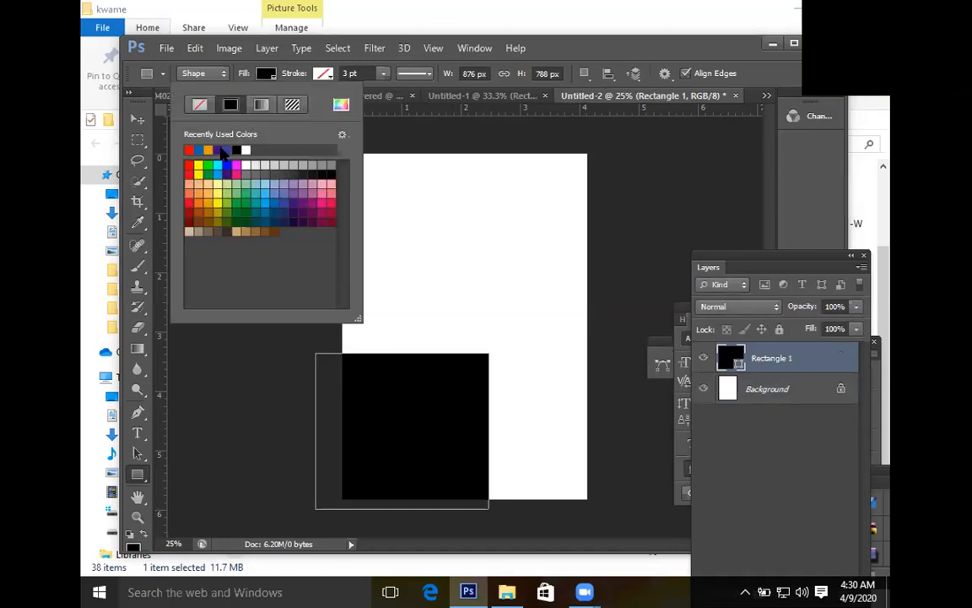
left_click(198, 151)
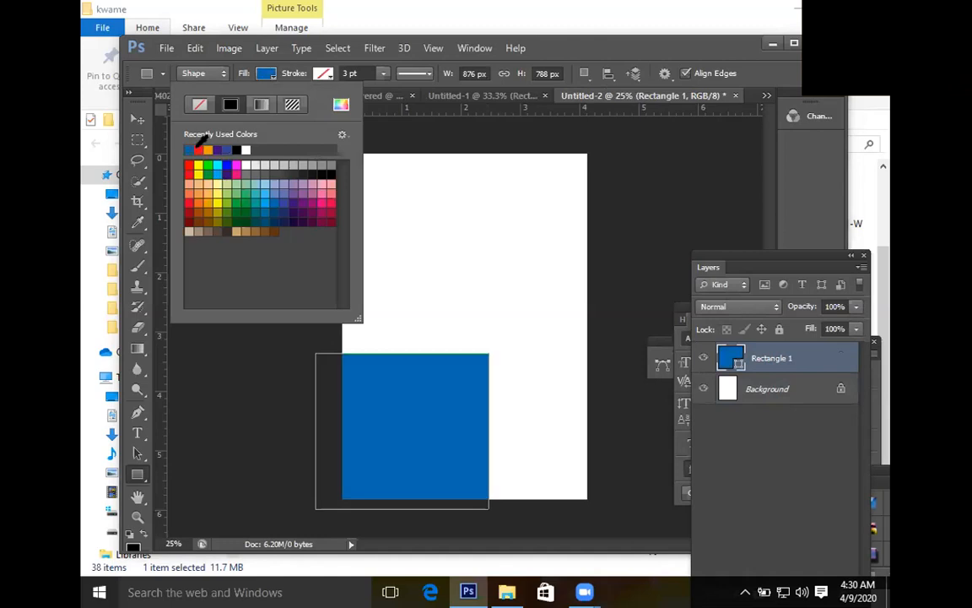
left_click(158, 124)
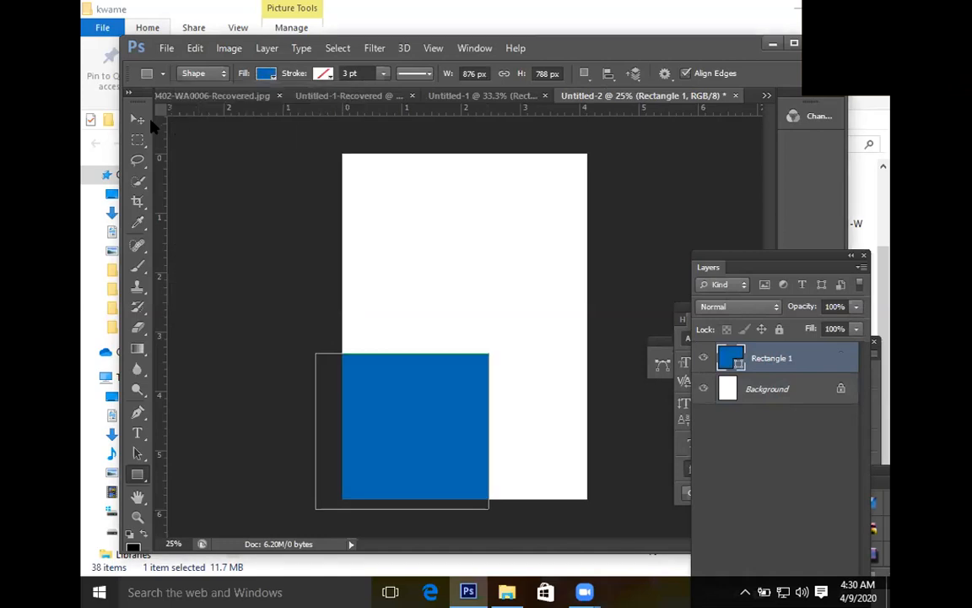
left_click(140, 121)
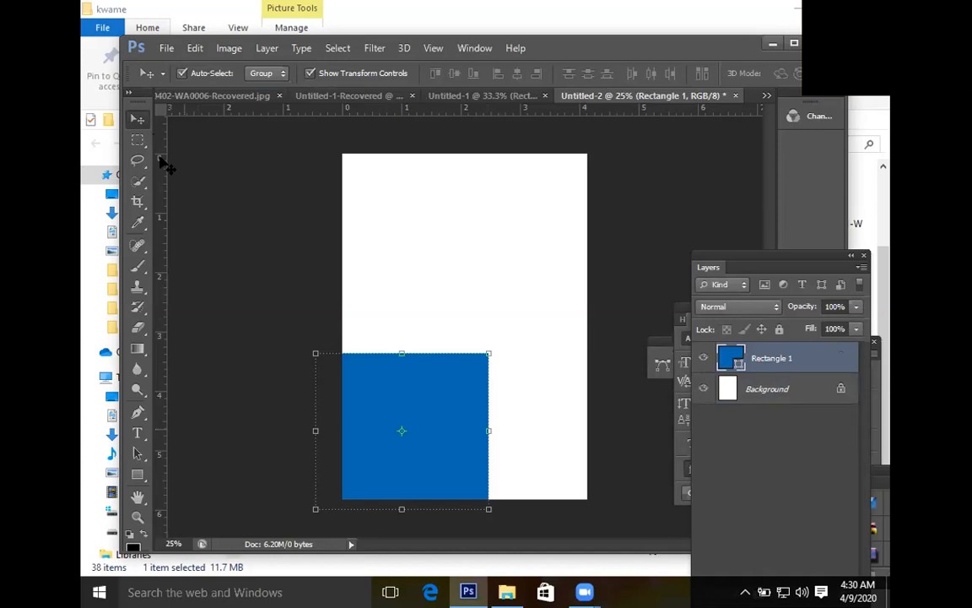
- Draw a second rectangle about 684 × 932 px over the lower-right part of the page and fill it with magenta
left_click(138, 476)
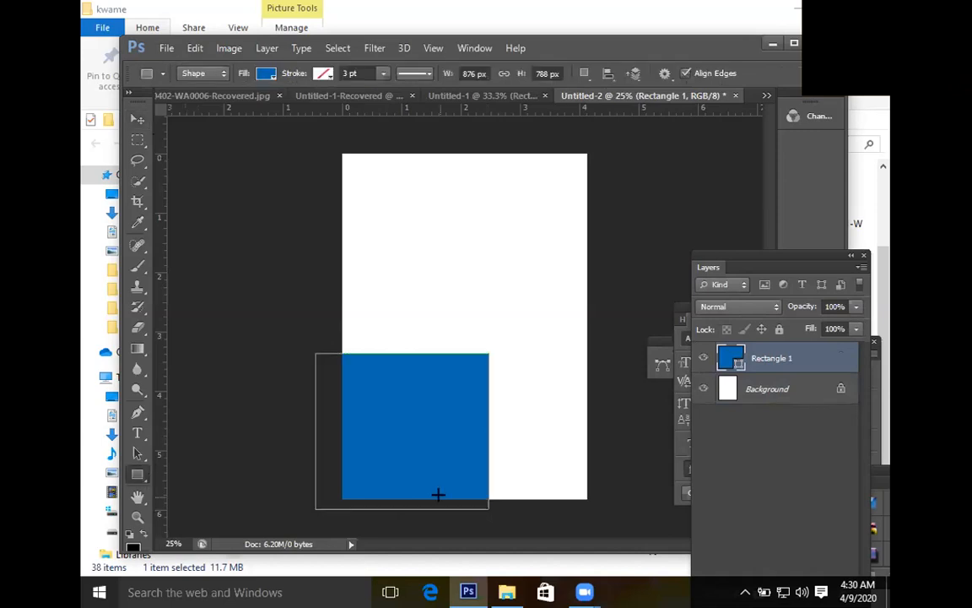
left_click_drag(626, 331, 492, 513)
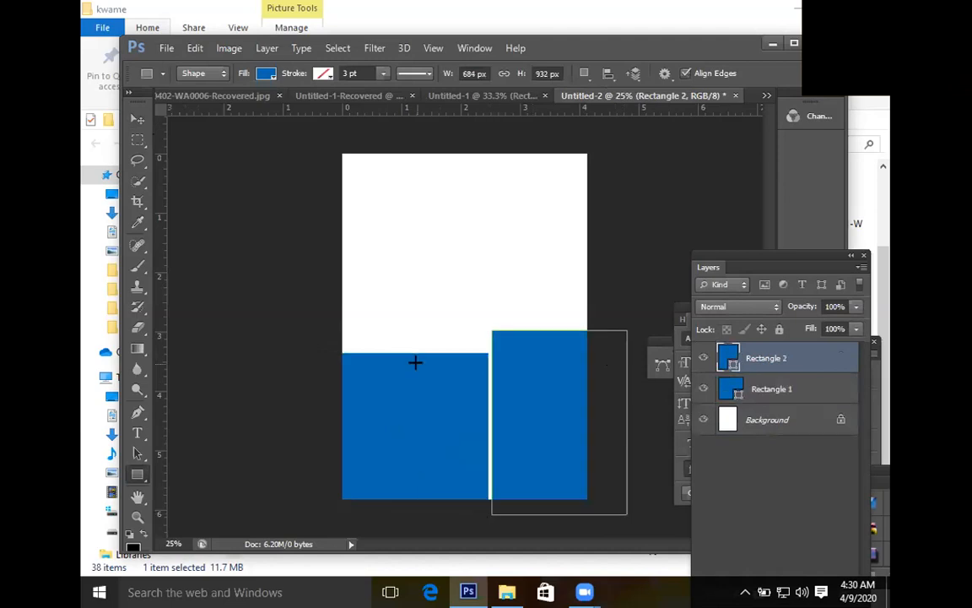
left_click(266, 73)
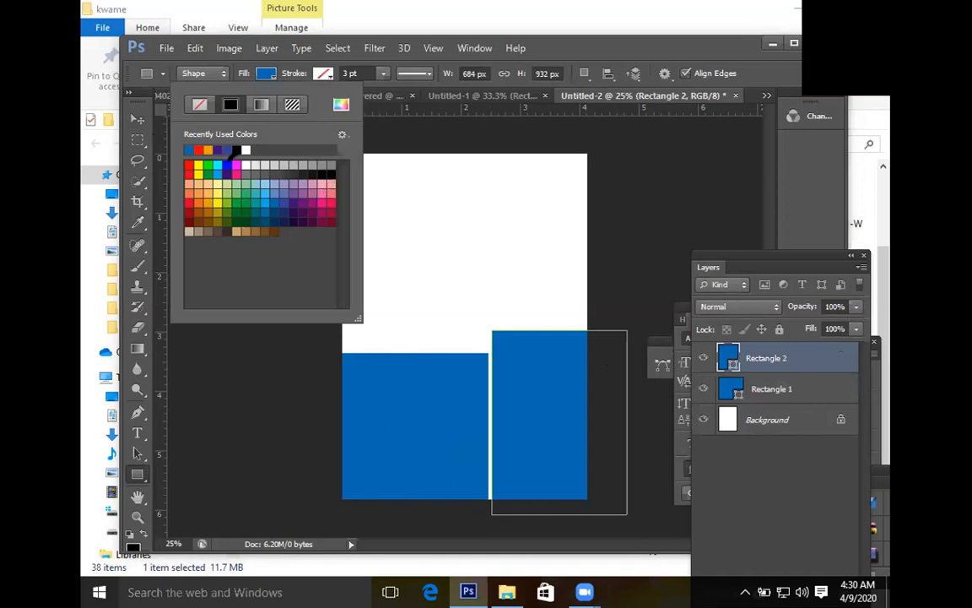
double_click(235, 163)
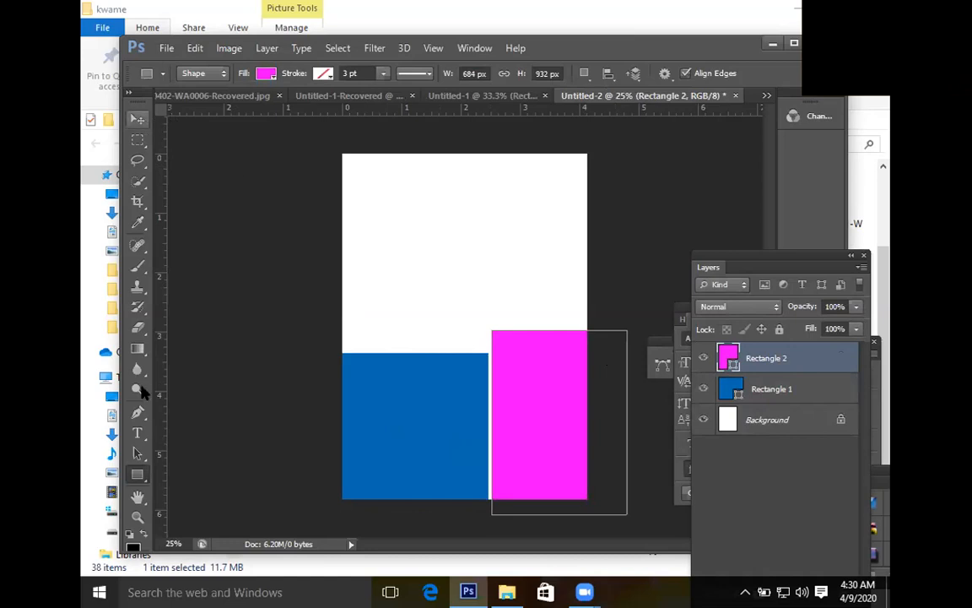
key("v")
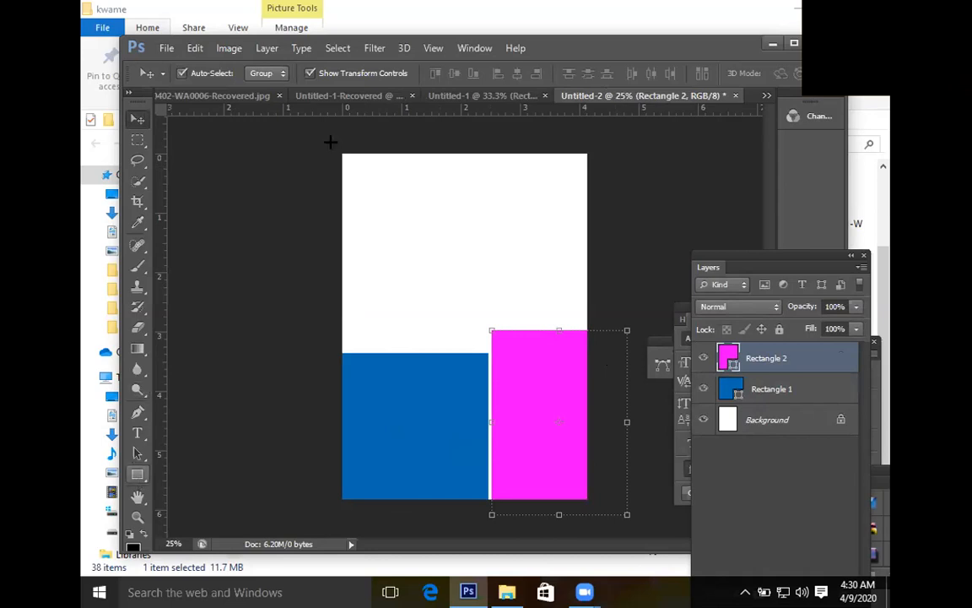
- Draw a third rectangle about 1612 × 932 px over the upper part of the page, fill it with orange and deselect it
key("u")
mouse_move(327, 137)
left_mouse_down()
mouse_move(513, 265)
mouse_move(646, 322)
left_mouse_up()
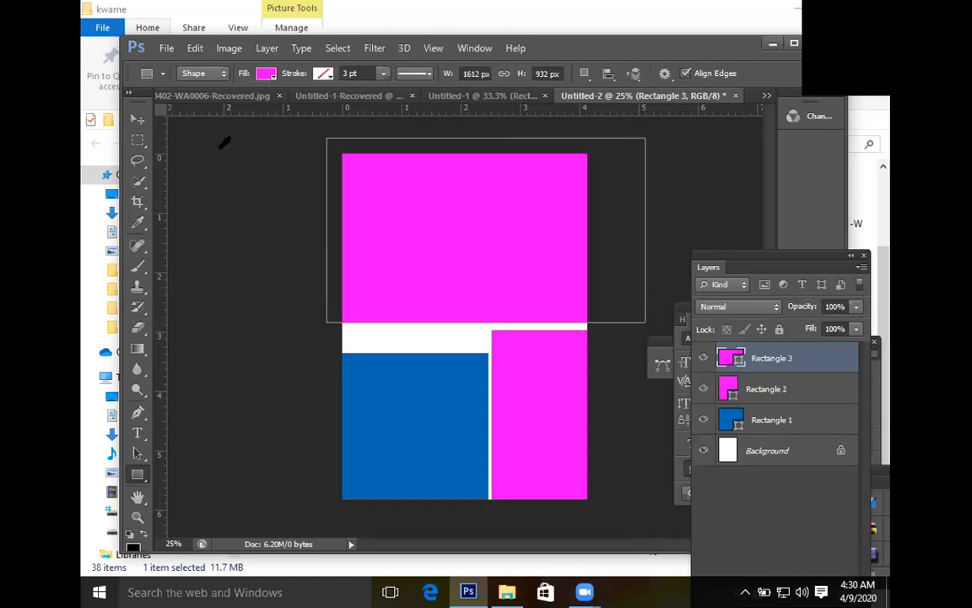
left_click(266, 74)
left_click(198, 173)
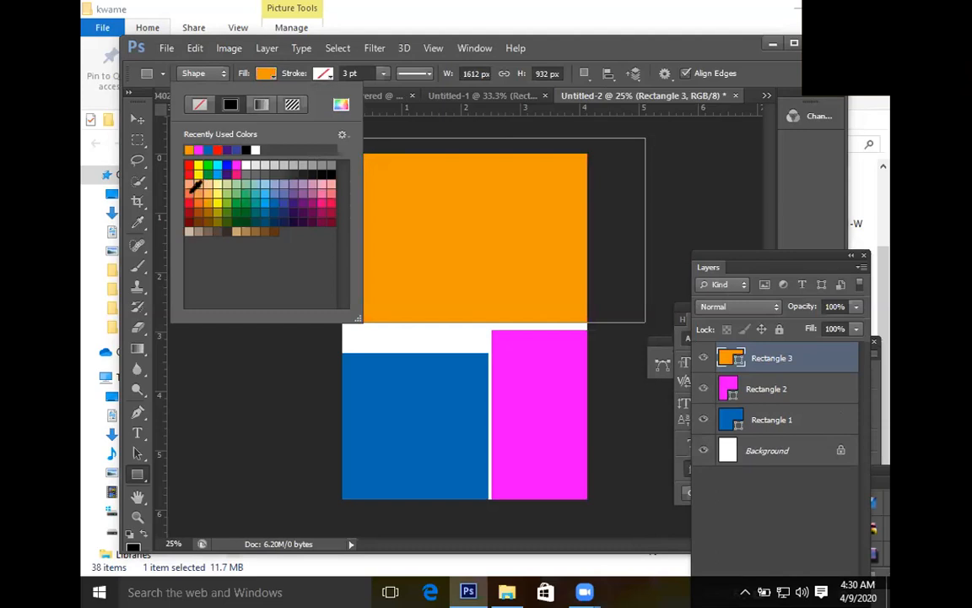
left_click(199, 194)
left_click(204, 200)
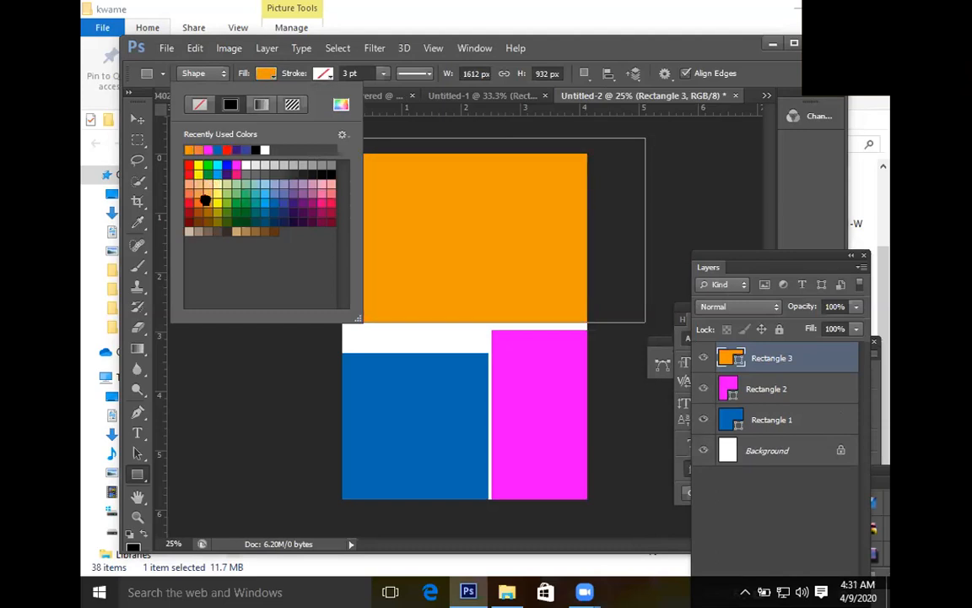
key("Return")
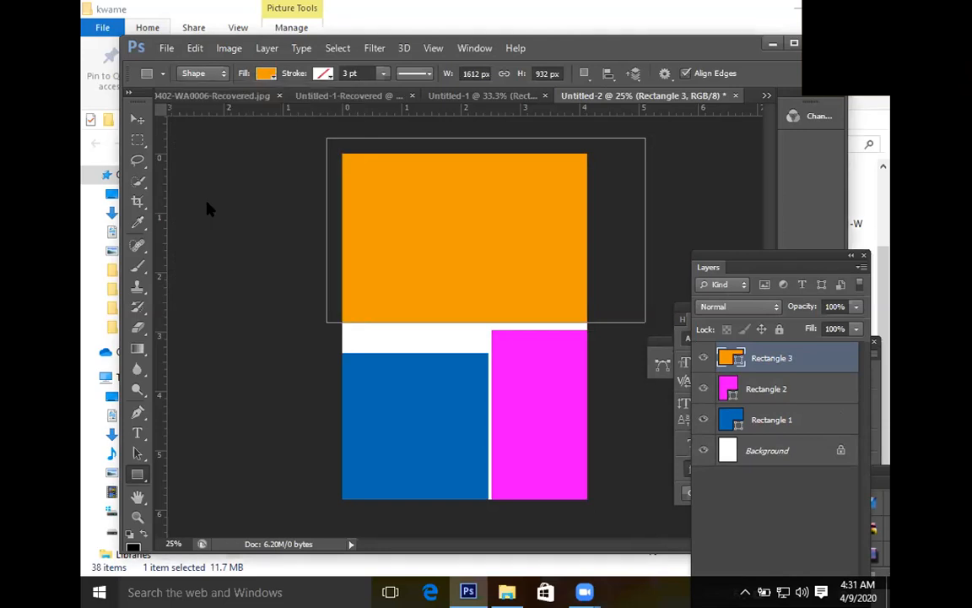
left_click(139, 120)
left_click(260, 336)
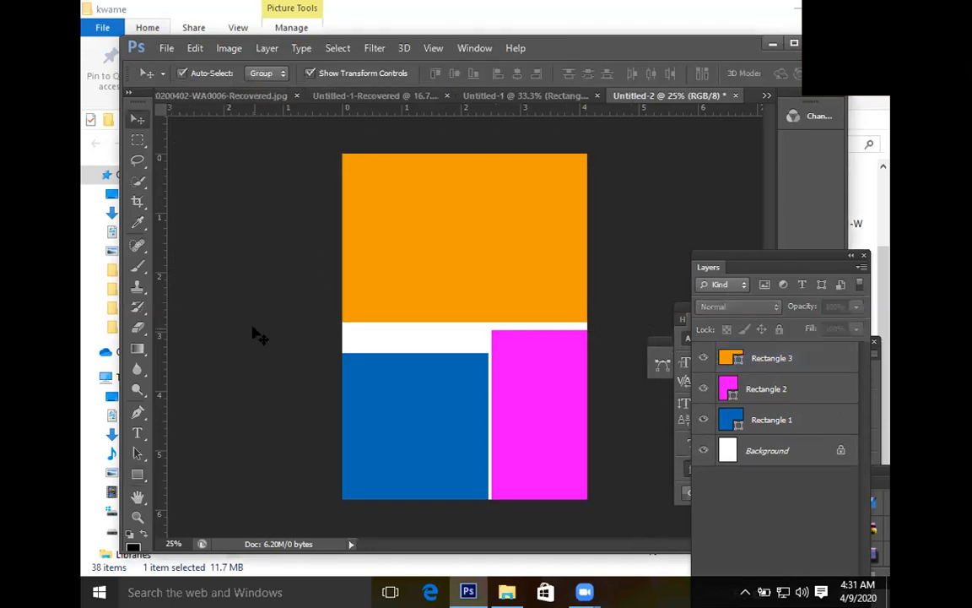
- Stretch the blue rectangle upward until its upper edge lines up with that of the magenta rectangle
left_click(347, 362)
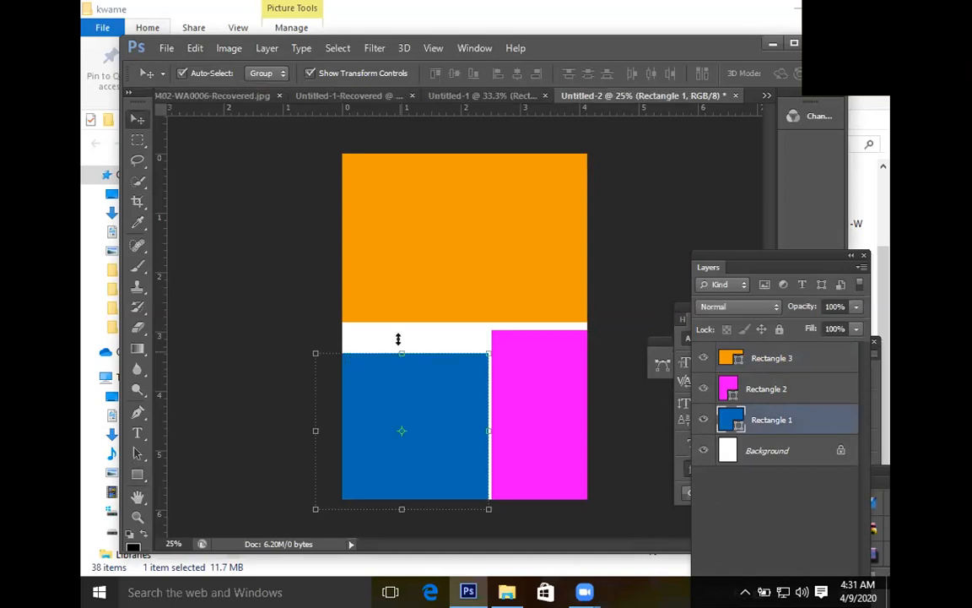
left_click_drag(397, 314, 403, 336)
key("Return")
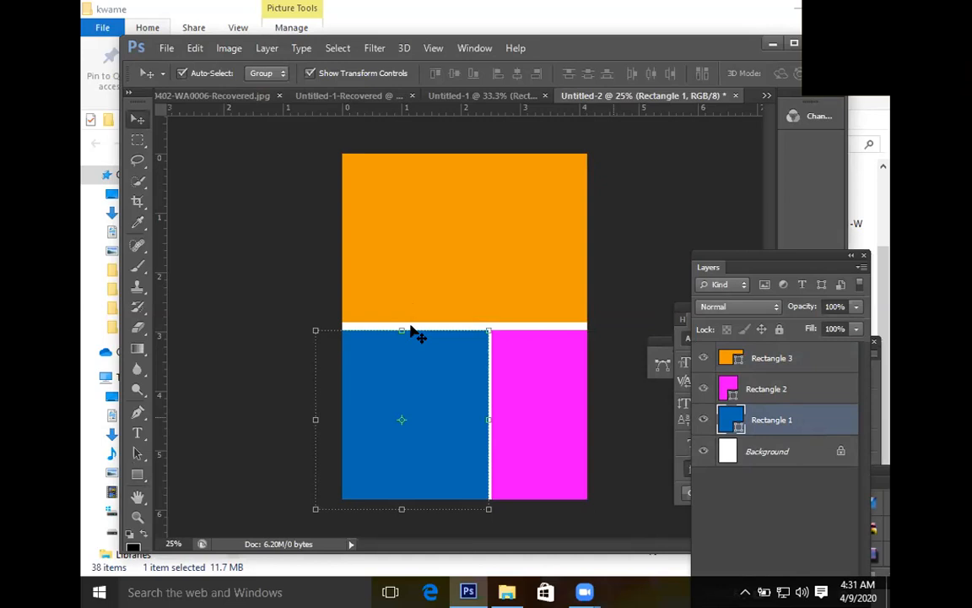
- Rasterize the blue rectangle and fade out its upper and right edges using the Eraser with the soft 700 px brush
left_click(449, 390, "shift")
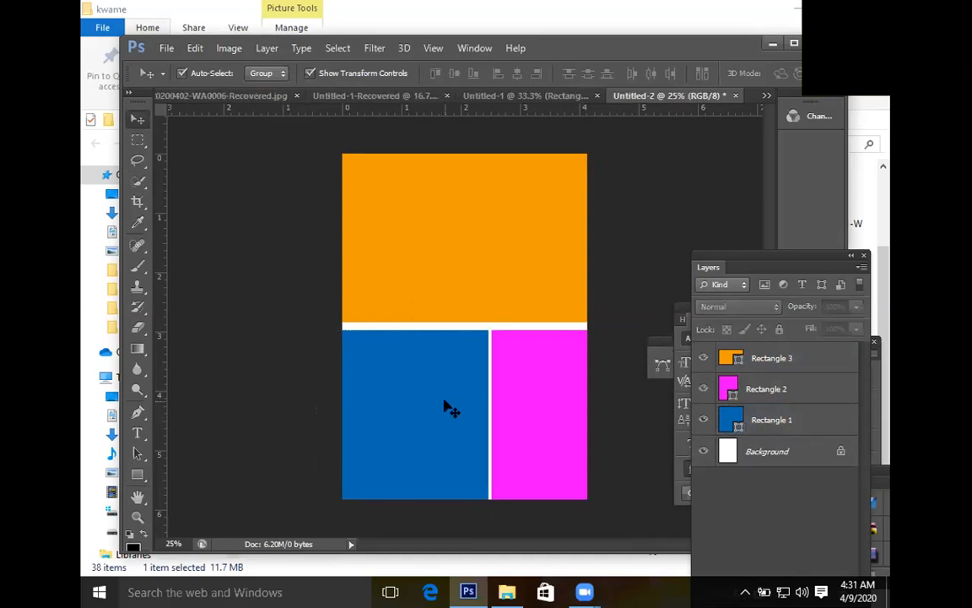
left_click(437, 420)
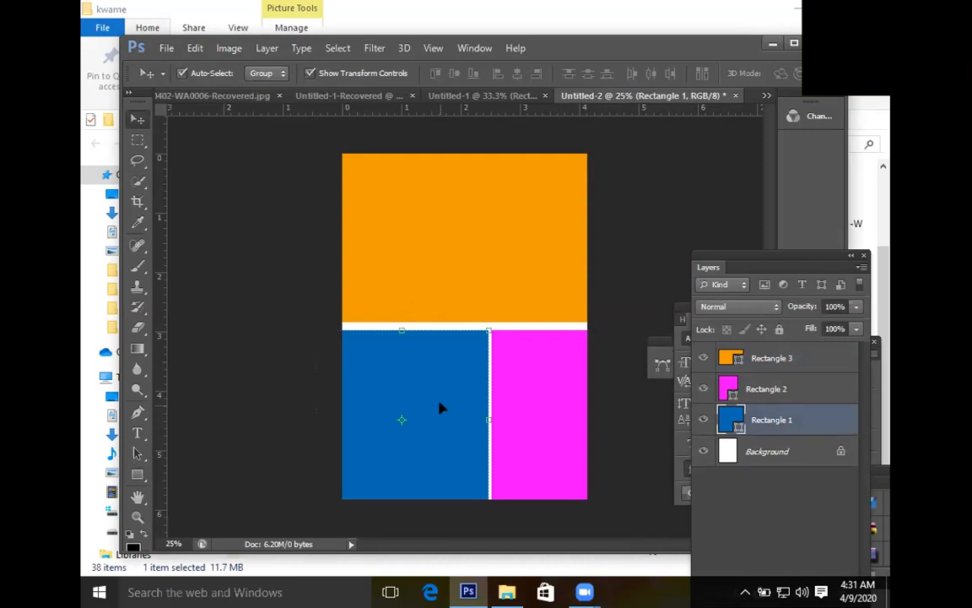
left_click(140, 332)
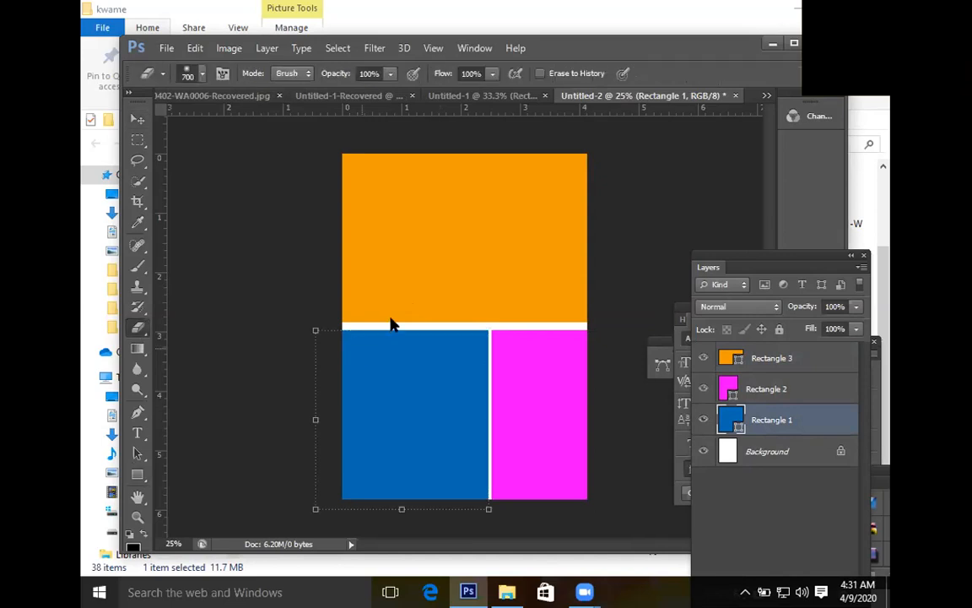
left_click(391, 324)
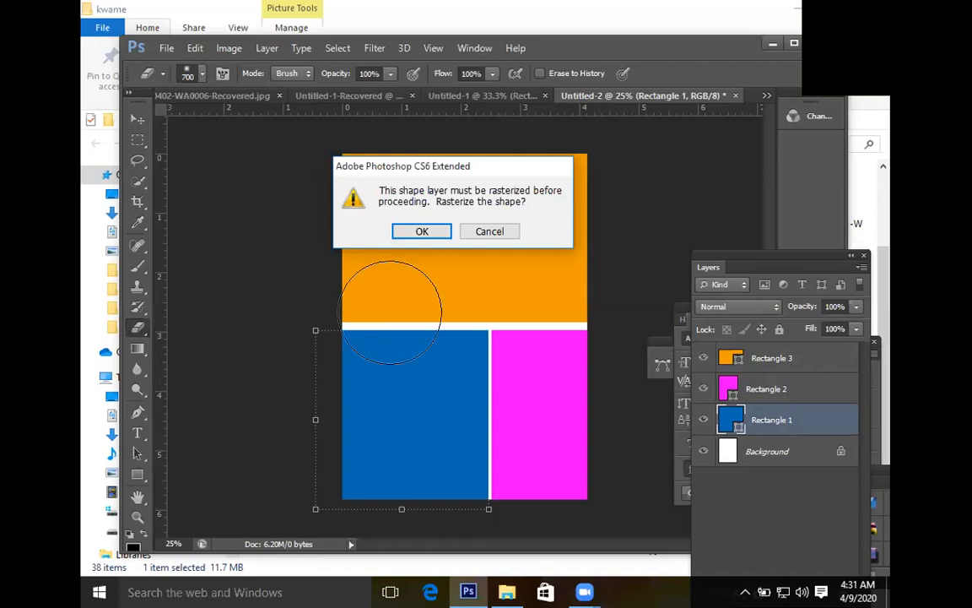
key("Return")
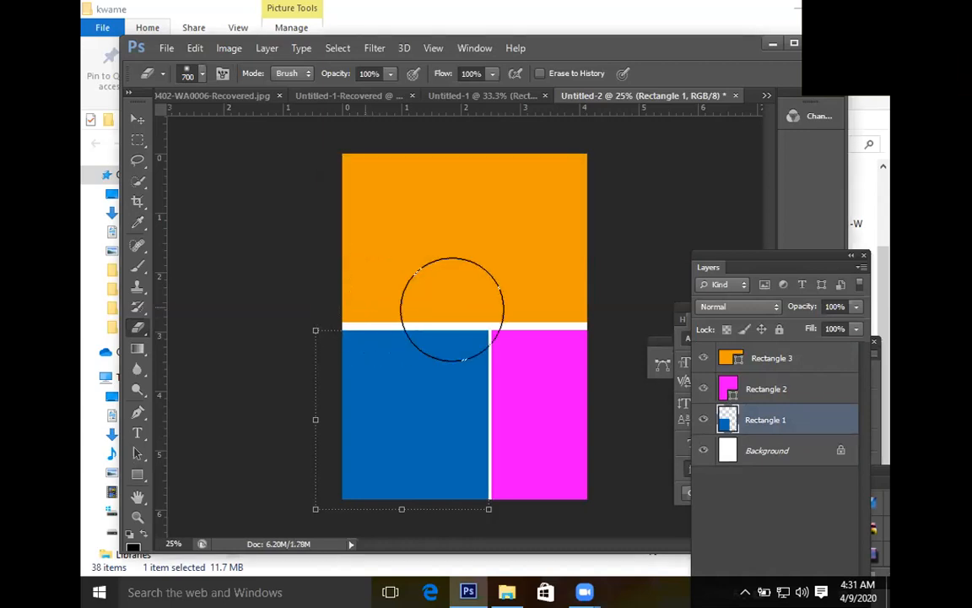
mouse_move(320, 329)
left_mouse_down()
mouse_move(493, 346)
mouse_move(500, 381)
mouse_move(453, 347)
left_mouse_up()
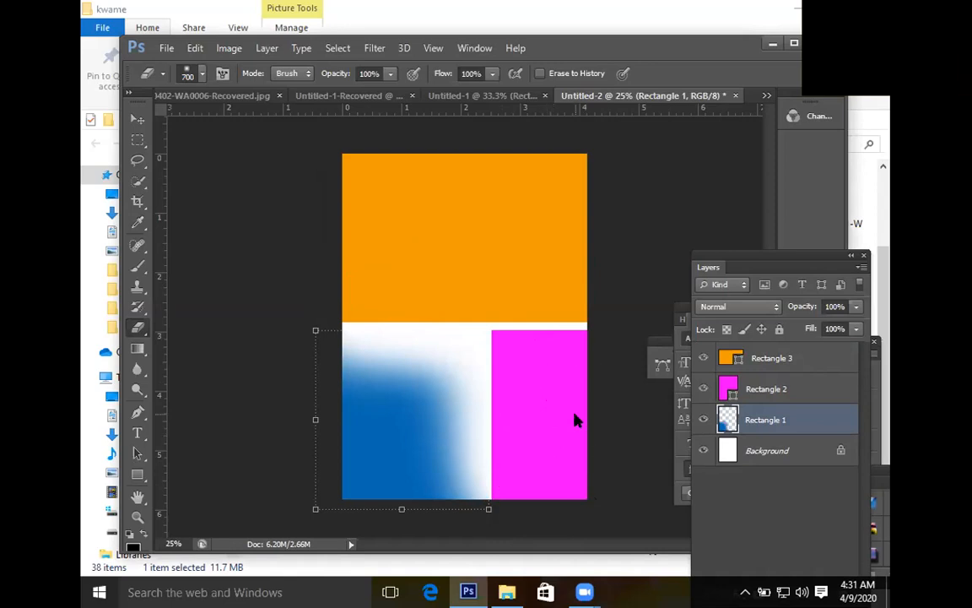
- Rasterize the magenta rectangle and fade out its upper and left edges using the Eraser with the soft 700 px brush
left_click(140, 120)
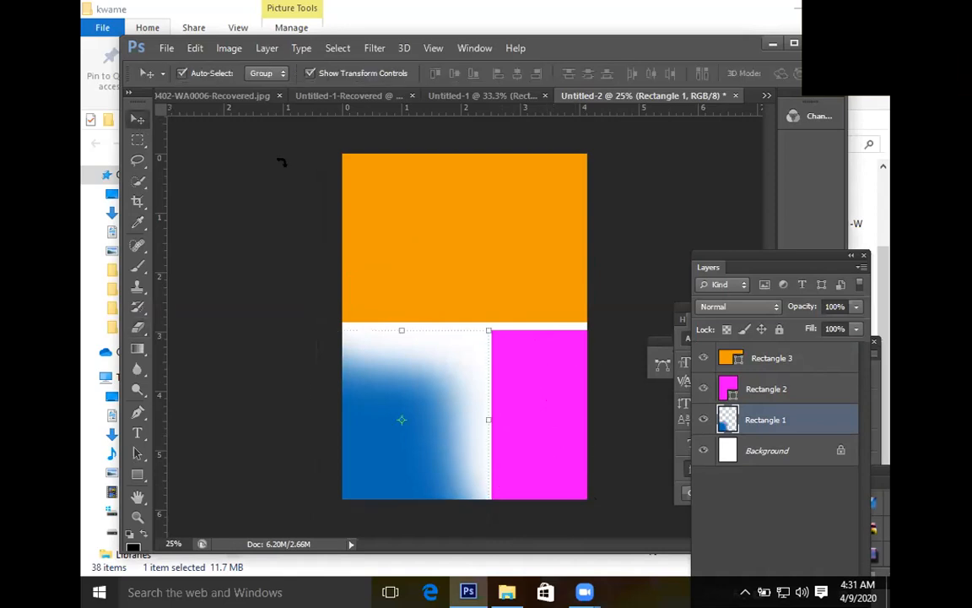
left_click(503, 350)
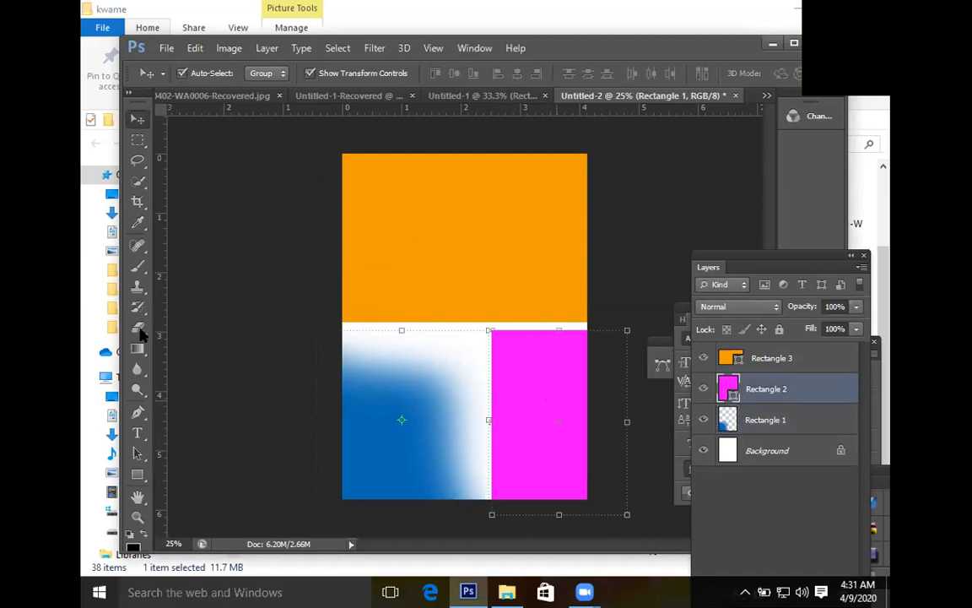
left_click(140, 329)
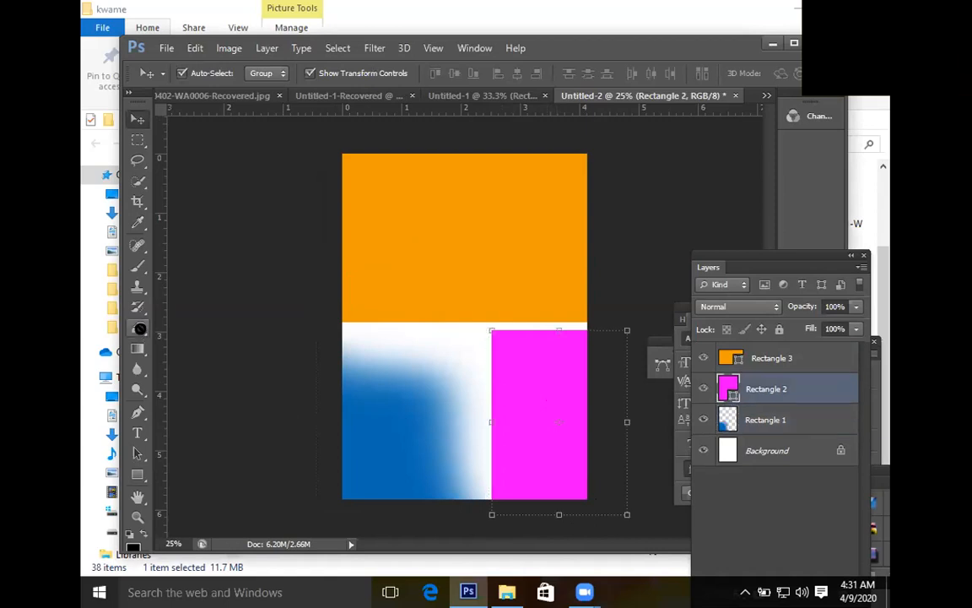
left_click(543, 407)
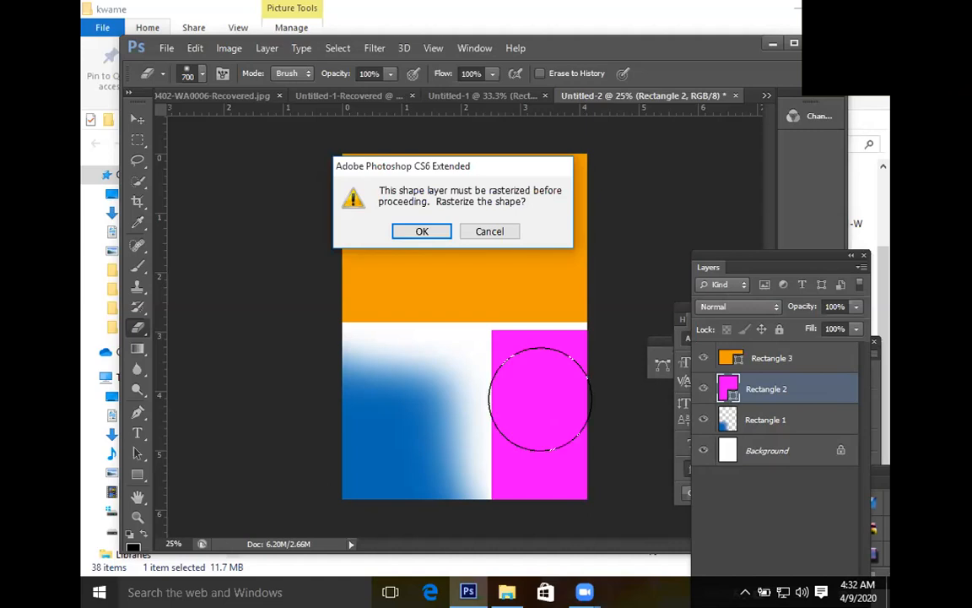
key("Return")
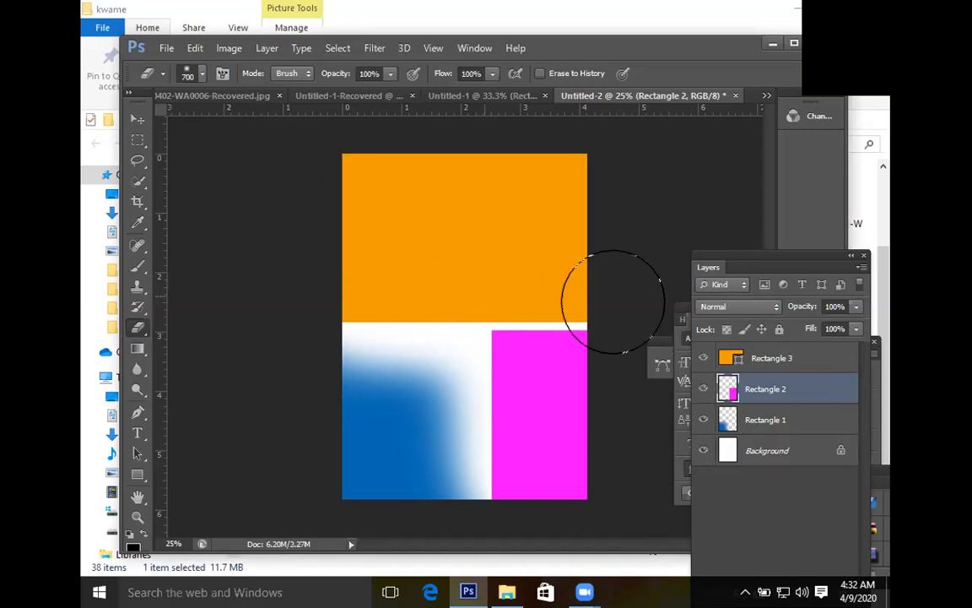
left_click_drag(504, 278, 475, 296)
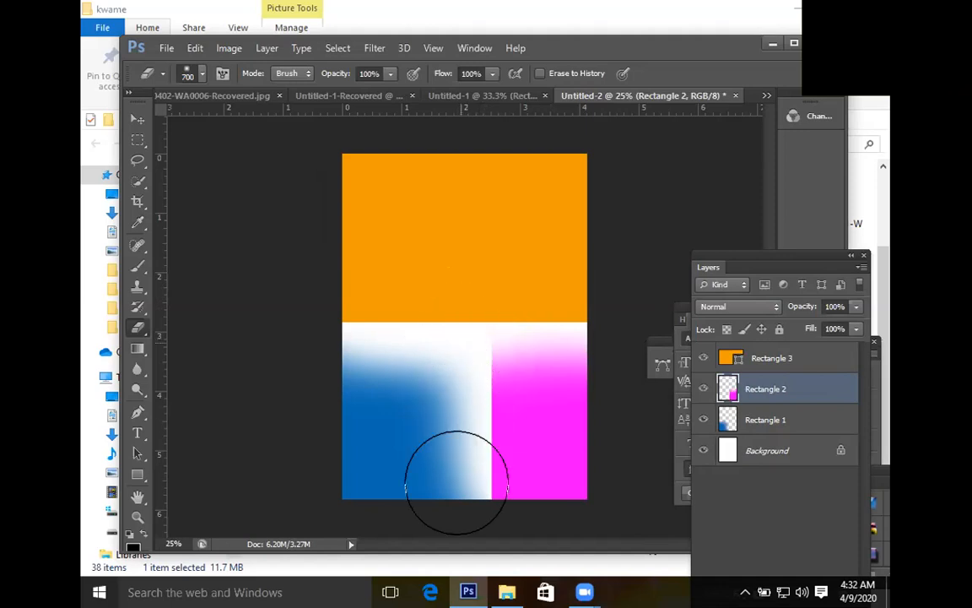
mouse_move(456, 482)
left_mouse_down()
mouse_move(445, 463)
mouse_move(430, 347)
left_mouse_up()
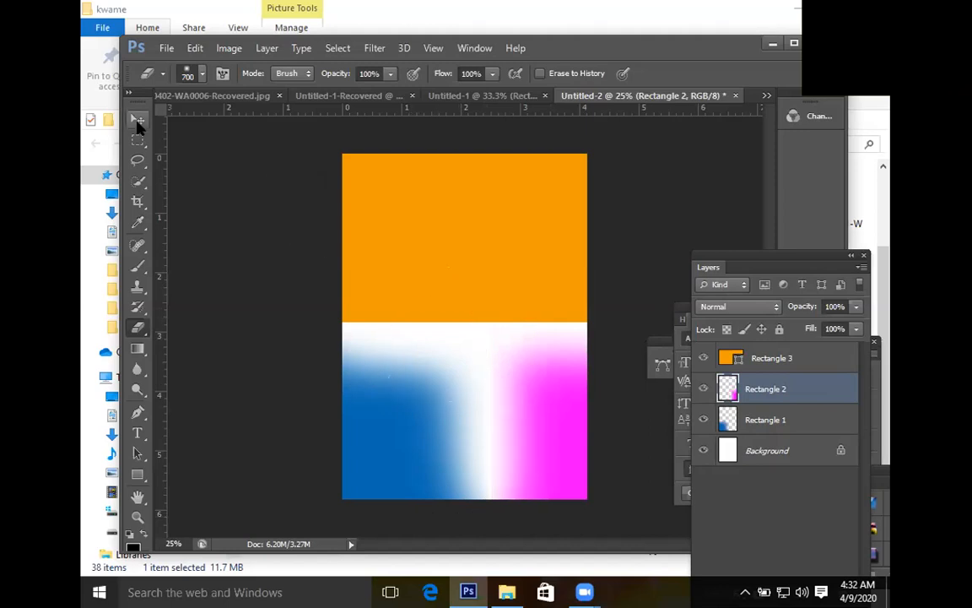
- Scale the blue rectangle up and to the right to about 115% width and 118% height so it overlaps the magenta's faded edge
left_click(138, 121)
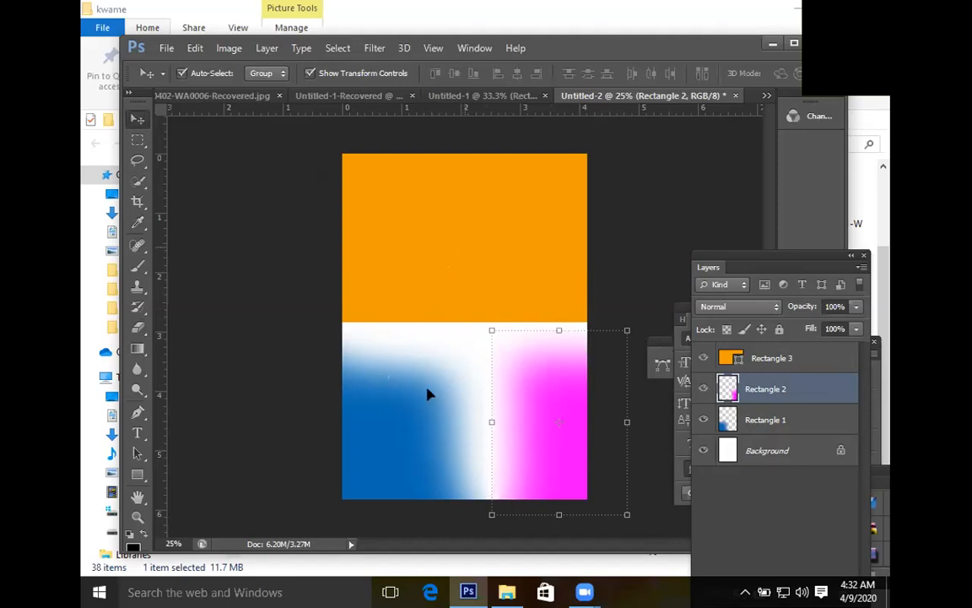
left_click(422, 433)
left_click_drag(489, 324, 517, 296)
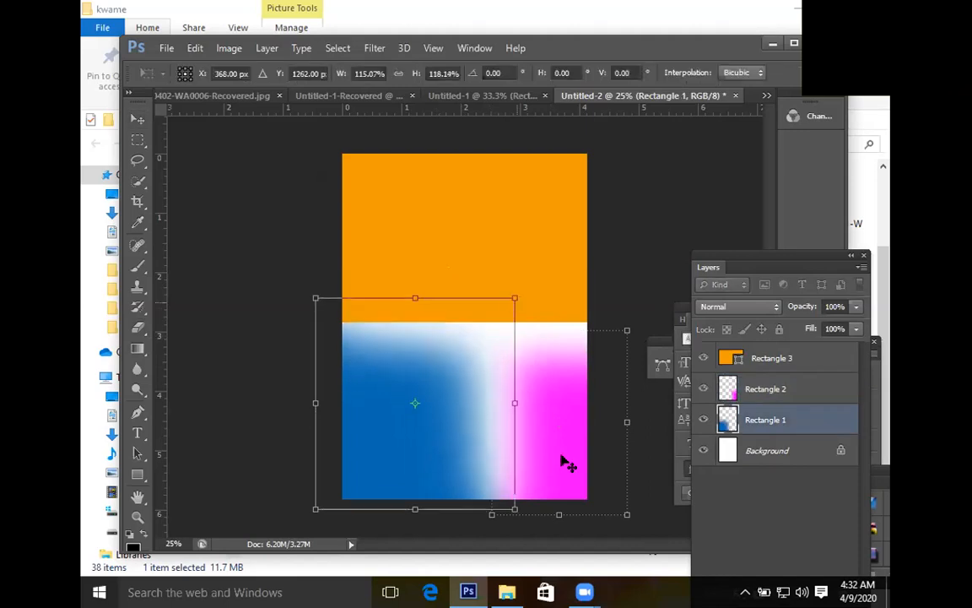
key("Return")
- Scale the magenta rectangle up and to the left to about 157% width and 111% height so it blends over the blue
left_click_drag(461, 315, 413, 302)
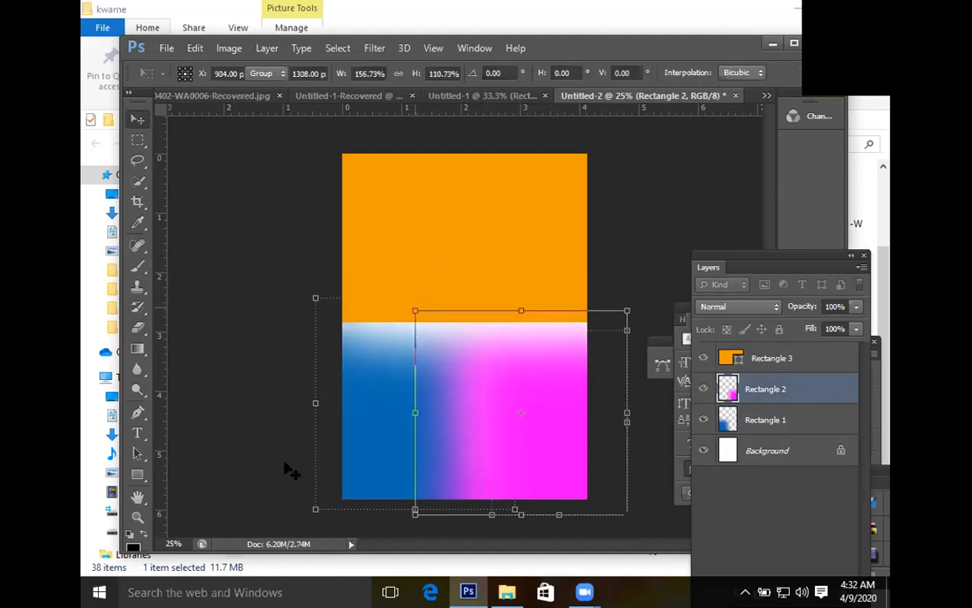
key("Return")
left_click(486, 414)
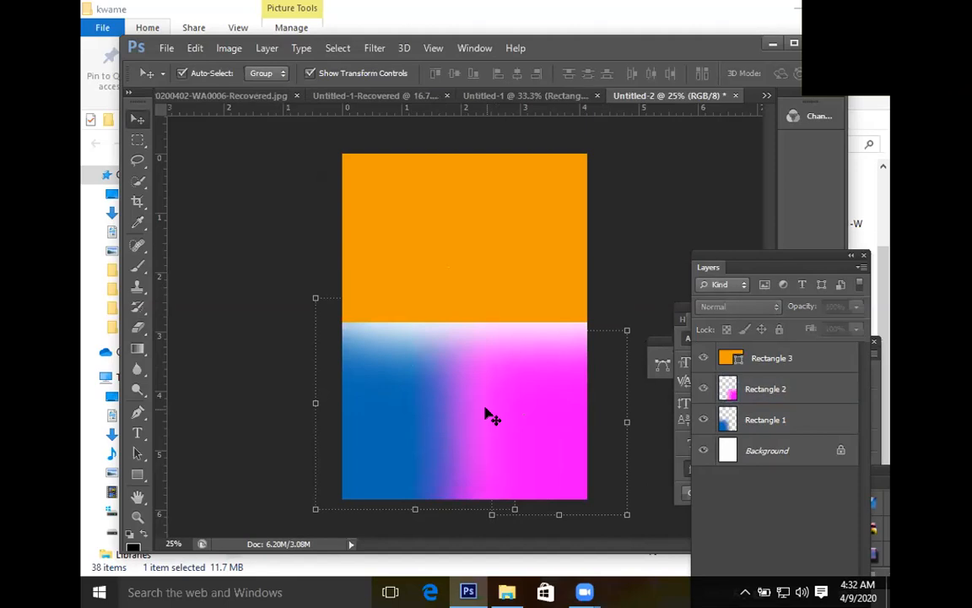
left_click(486, 414)
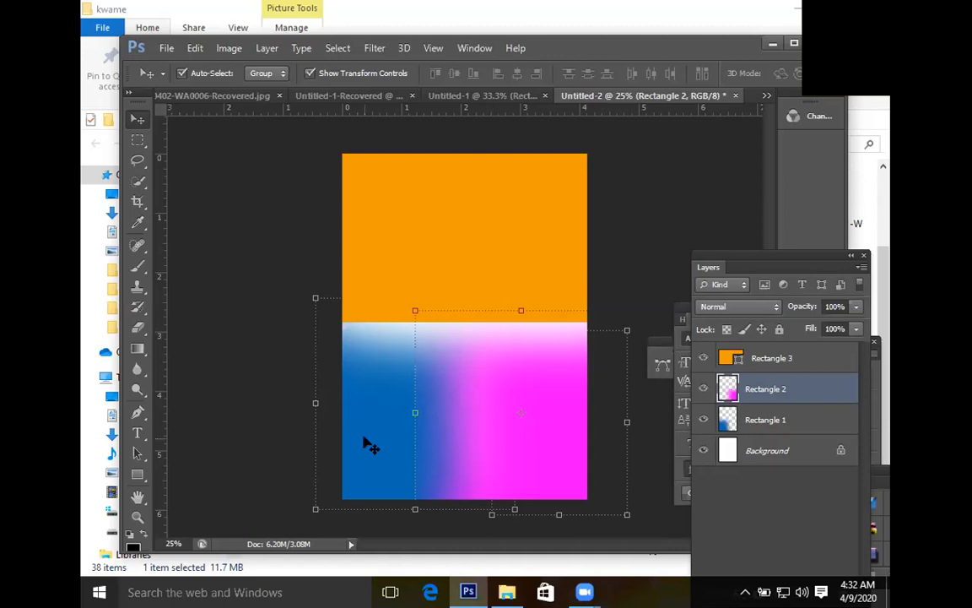
- Rasterize the orange rectangle and fade out its lower edge using the Eraser with the soft 700 px brush
left_click(455, 246)
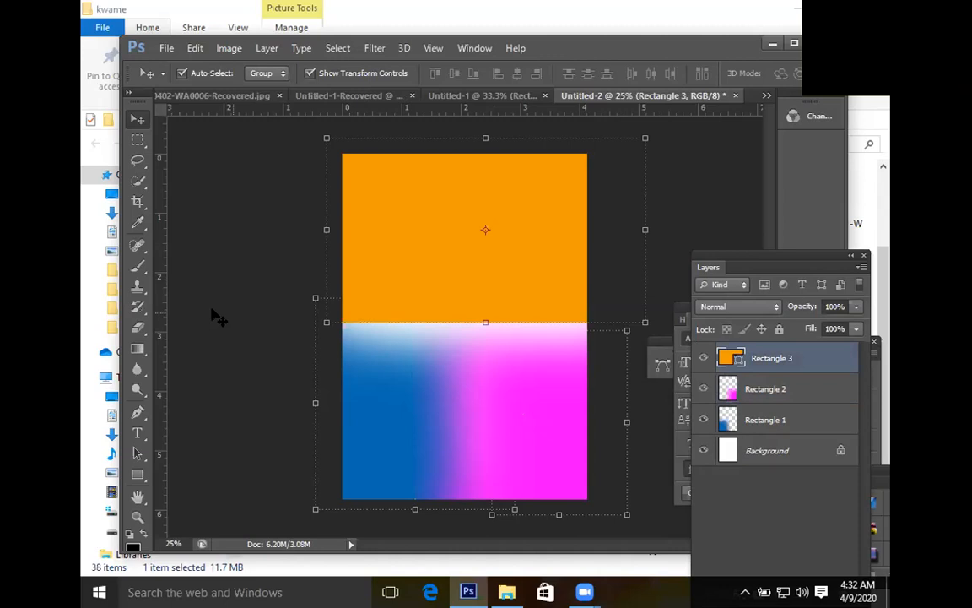
left_click(137, 330)
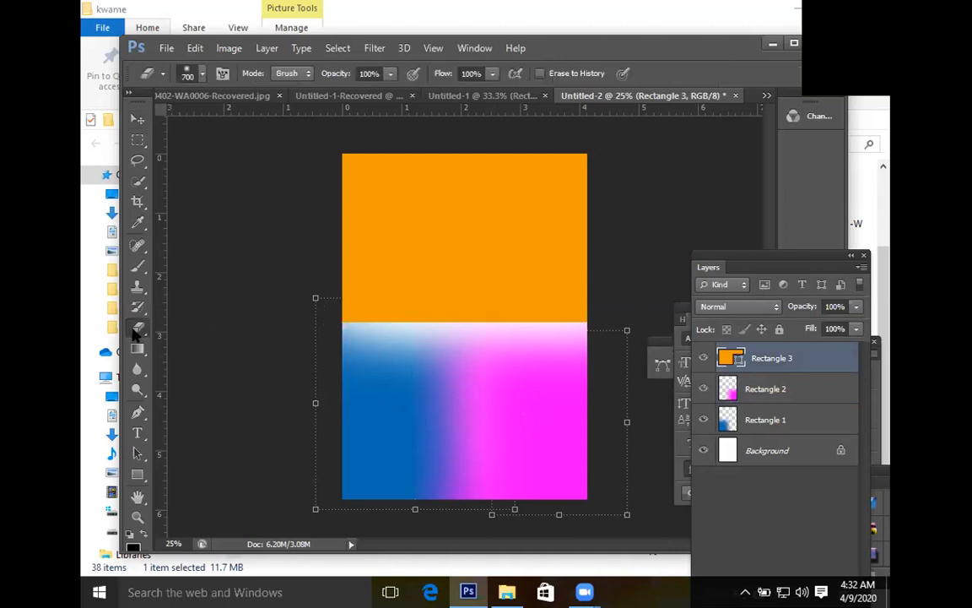
left_click(456, 282)
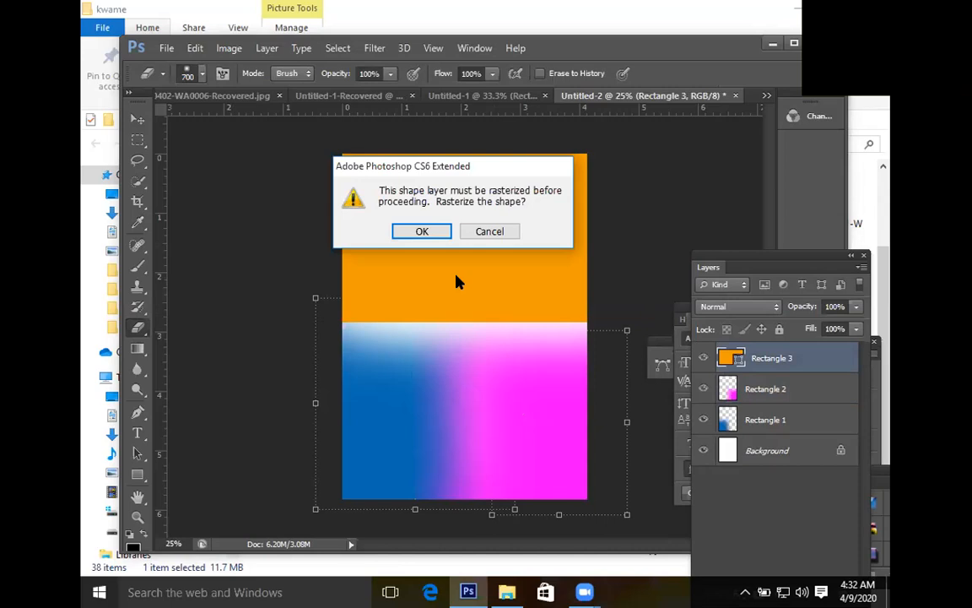
key("Return")
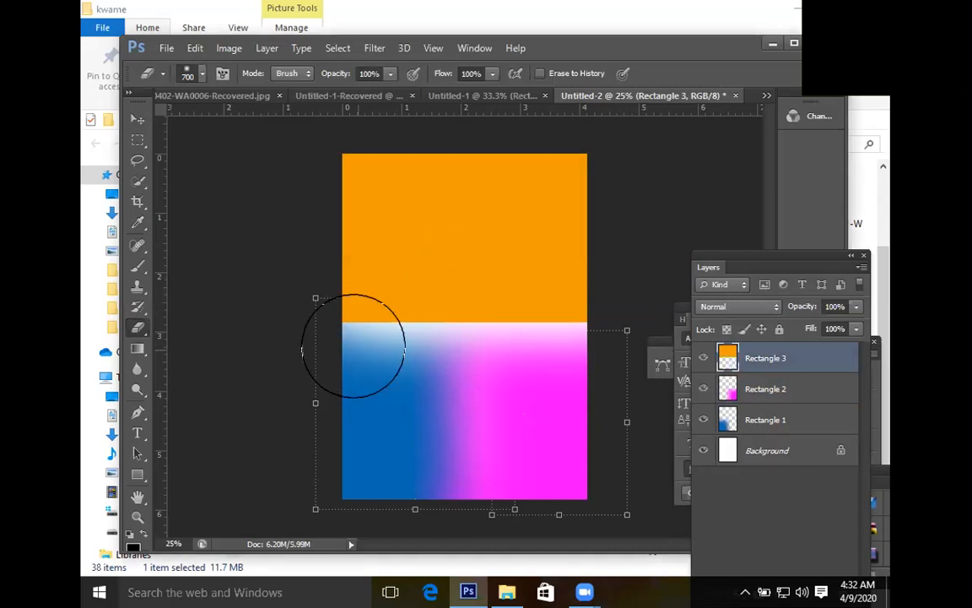
mouse_move(419, 351)
left_mouse_down()
mouse_move(479, 343)
mouse_move(597, 354)
mouse_move(445, 374)
mouse_move(347, 351)
mouse_move(393, 381)
mouse_move(519, 339)
mouse_move(575, 347)
left_mouse_up()
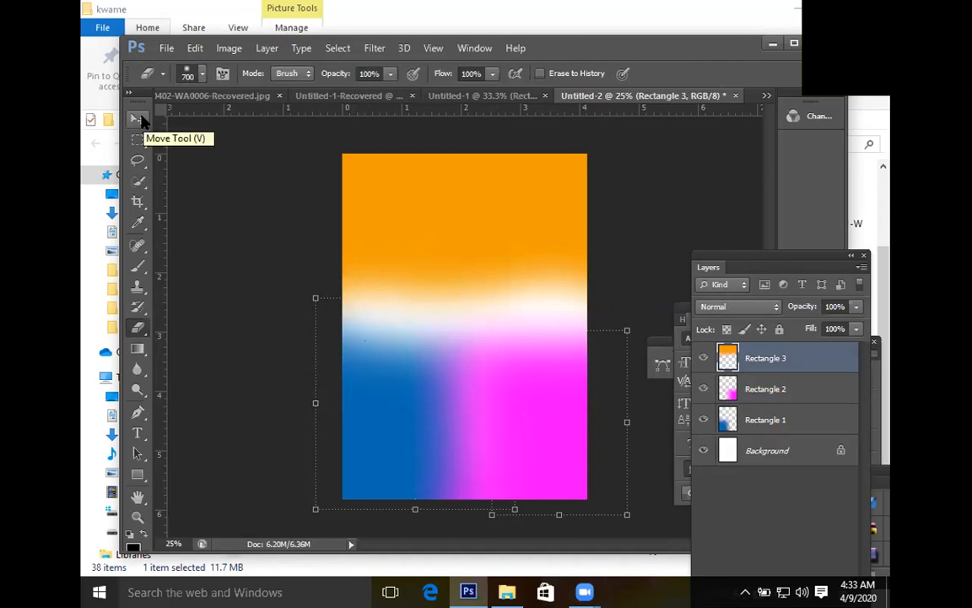
- Scale the blue and magenta rectangles together toward the upper left to about 106% width and 107% height
left_click(138, 120)
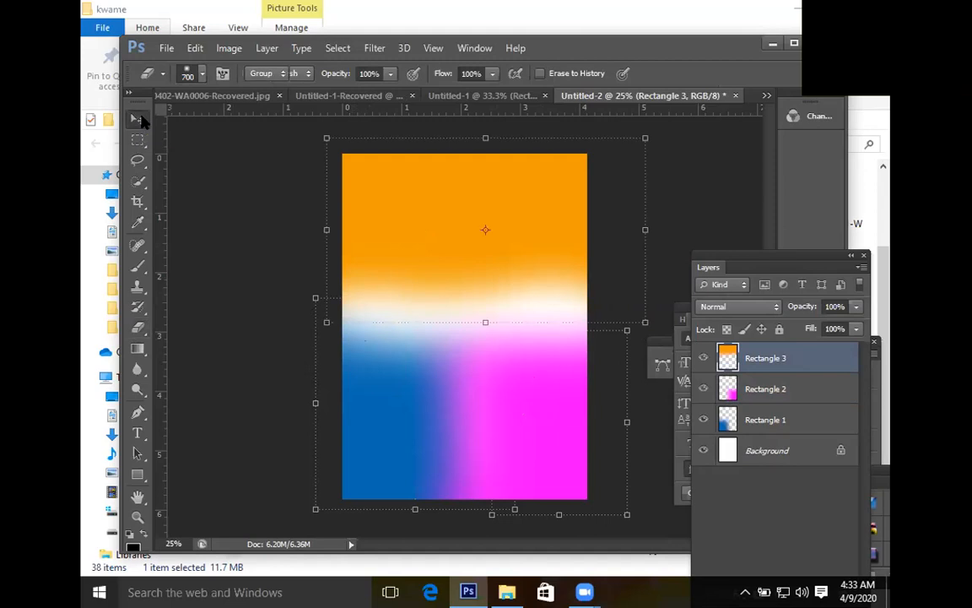
left_click(359, 400)
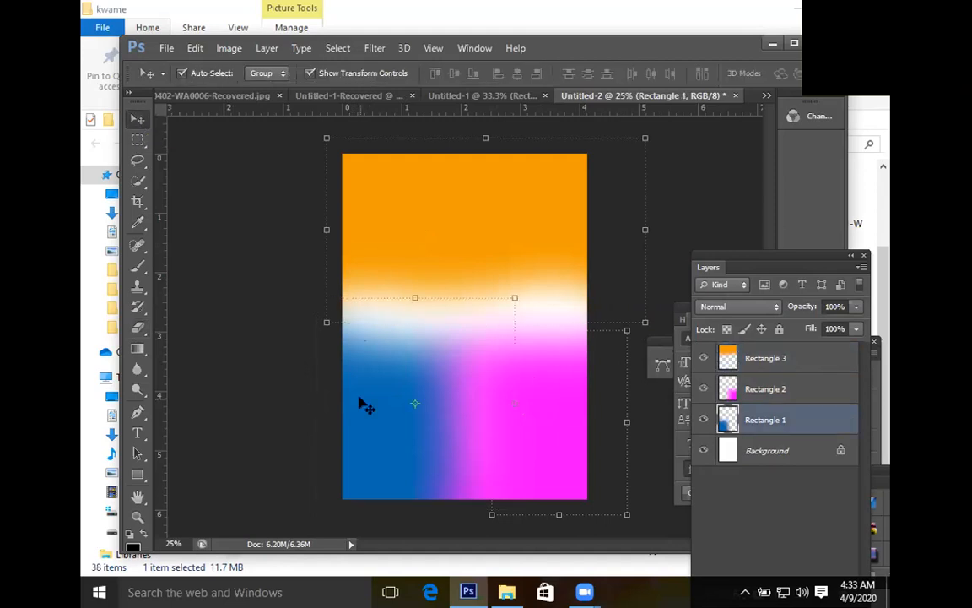
left_click(566, 445, "shift")
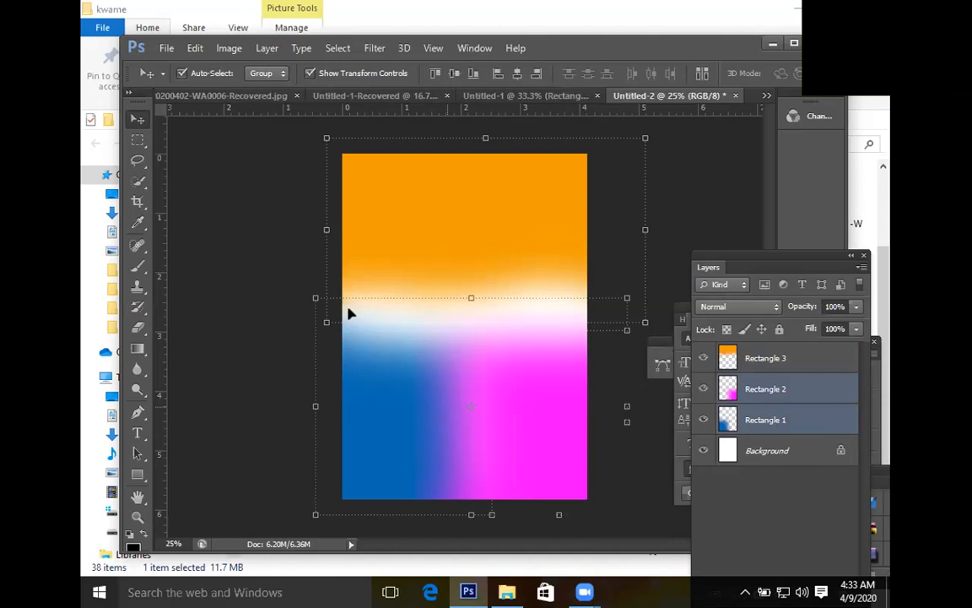
left_click_drag(315, 297, 295, 279)
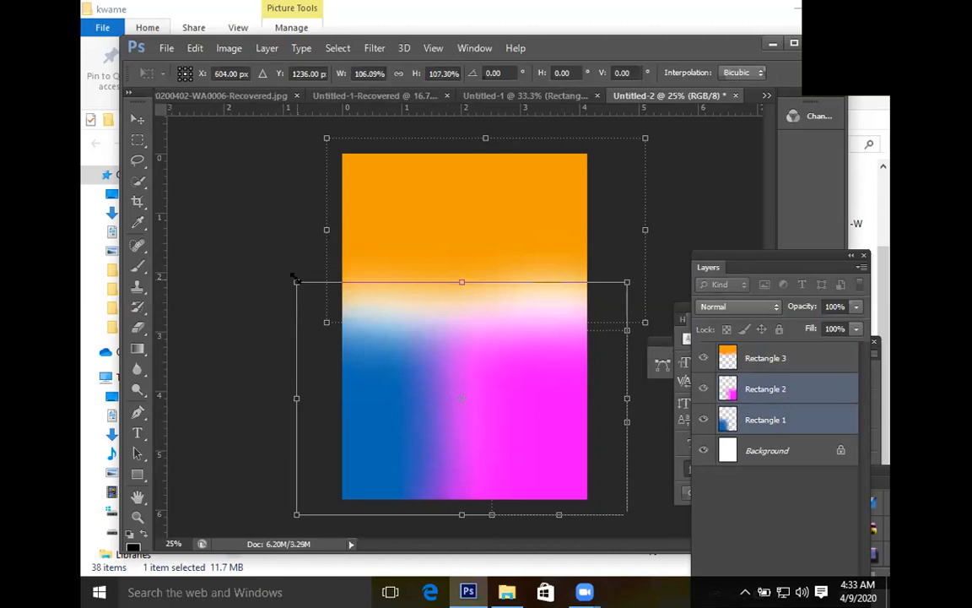
key("Return")
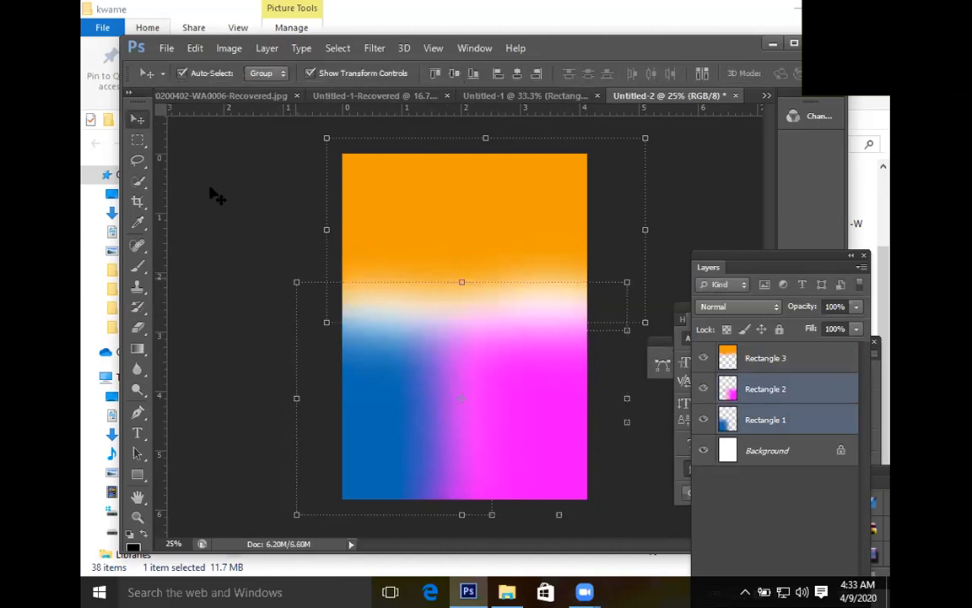
- Scale the orange rectangle downward to about 105% width and 133% height so its faded edge overlaps the blue and magenta
left_click(429, 196)
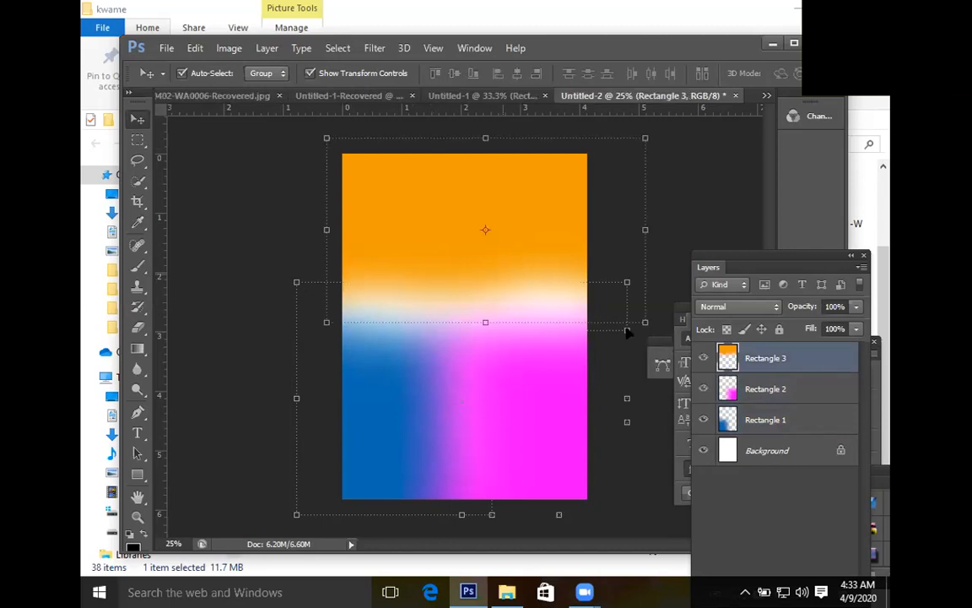
left_click_drag(662, 374, 663, 382)
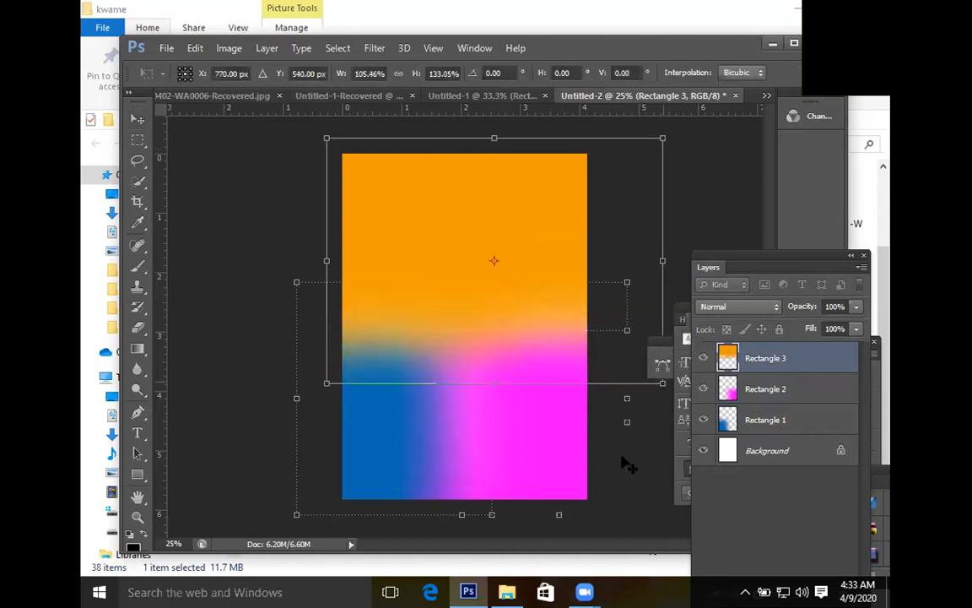
key("Return")
- Enlarge the blue rectangle and the magenta rectangle slightly so that their faded edges overlap further with each other and the orange
left_click(397, 423)
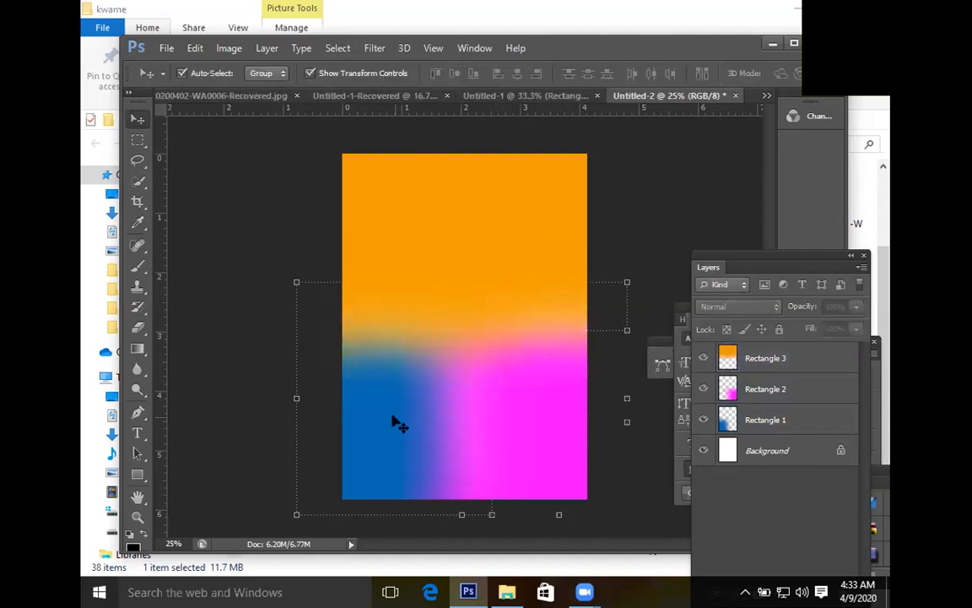
left_click_drag(505, 281, 533, 276)
key("Return")
left_click_drag(581, 438, 579, 442)
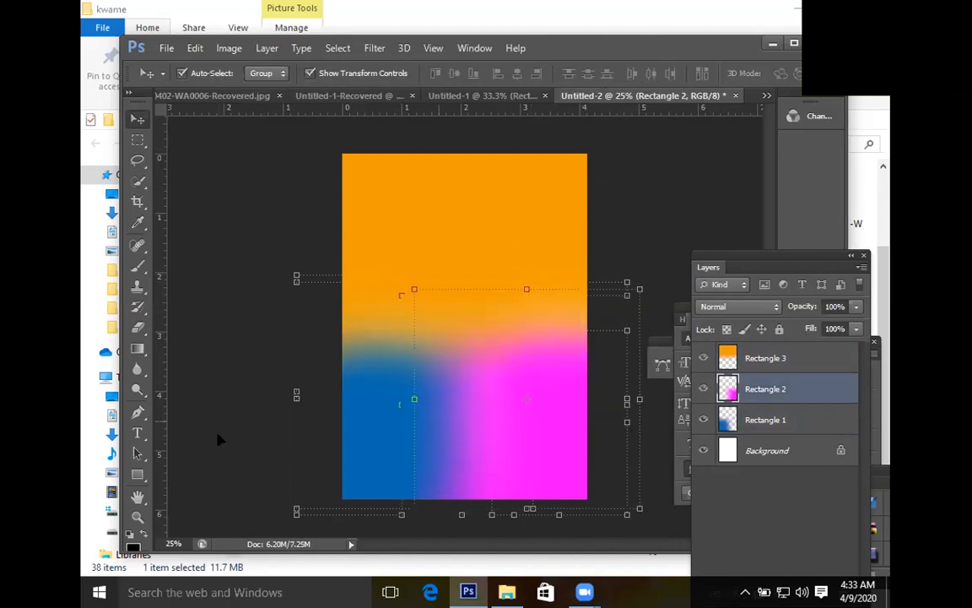
- Scale the orange rectangle toward the lower left to about 103% width and 107% height
key("h")
key("ctrl+plus")
key("ctrl+minus")
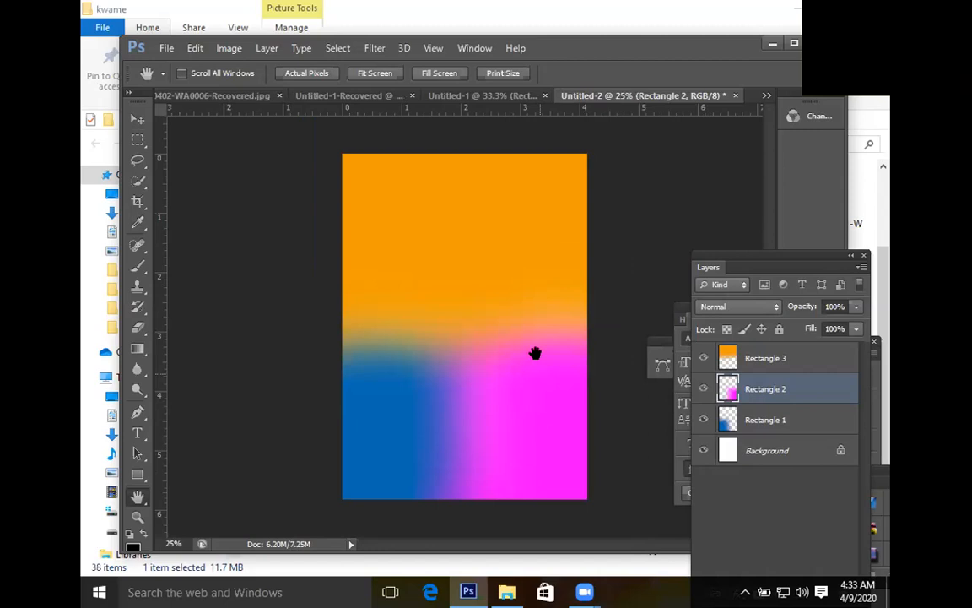
left_click(139, 118)
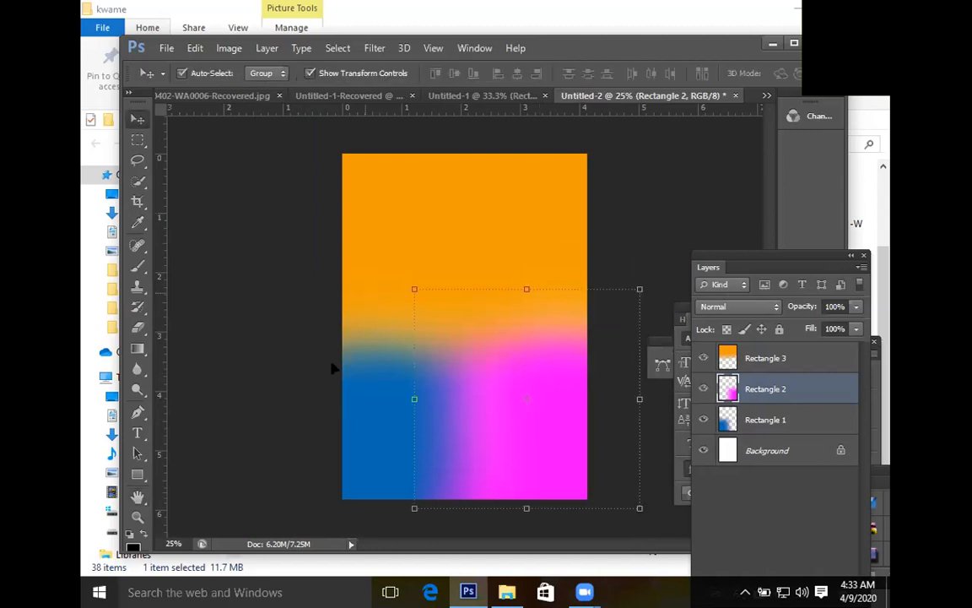
left_click(335, 369)
key("ctrl+t")
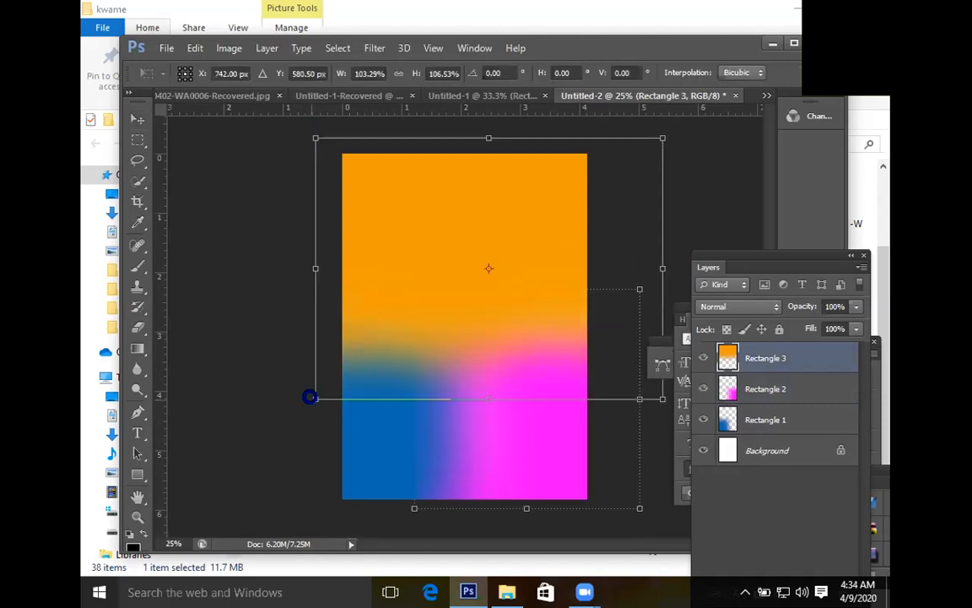
key("Return")
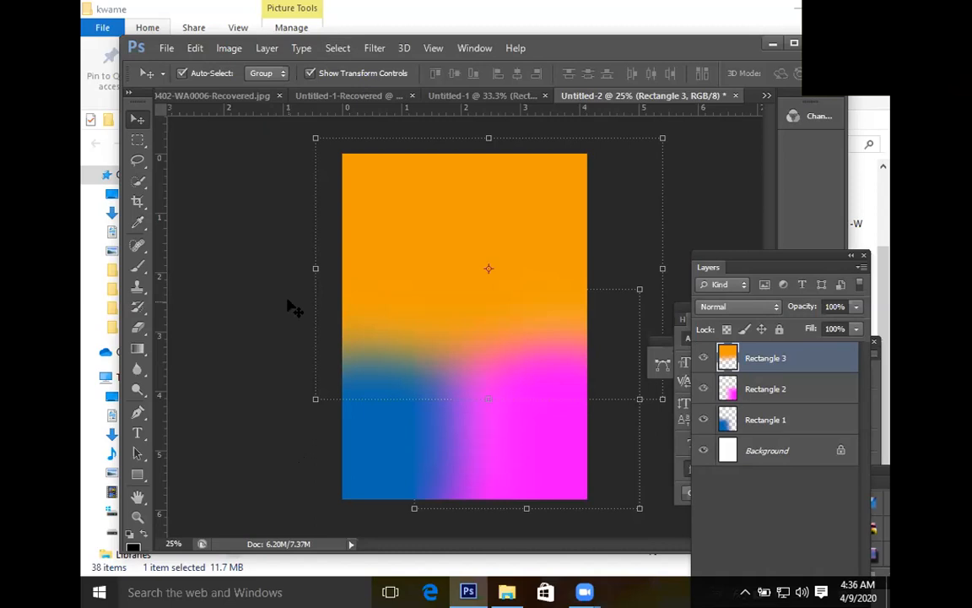
- Delete the orange, magenta and blue rectangle layers to leave only the white background
key("Delete")
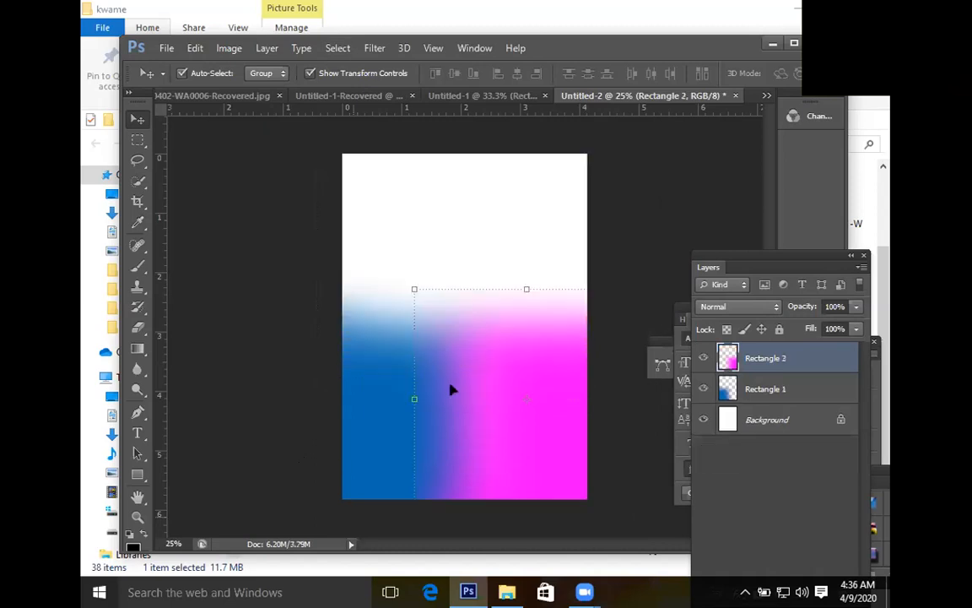
left_click(400, 408)
key("Escape")
key("Delete")
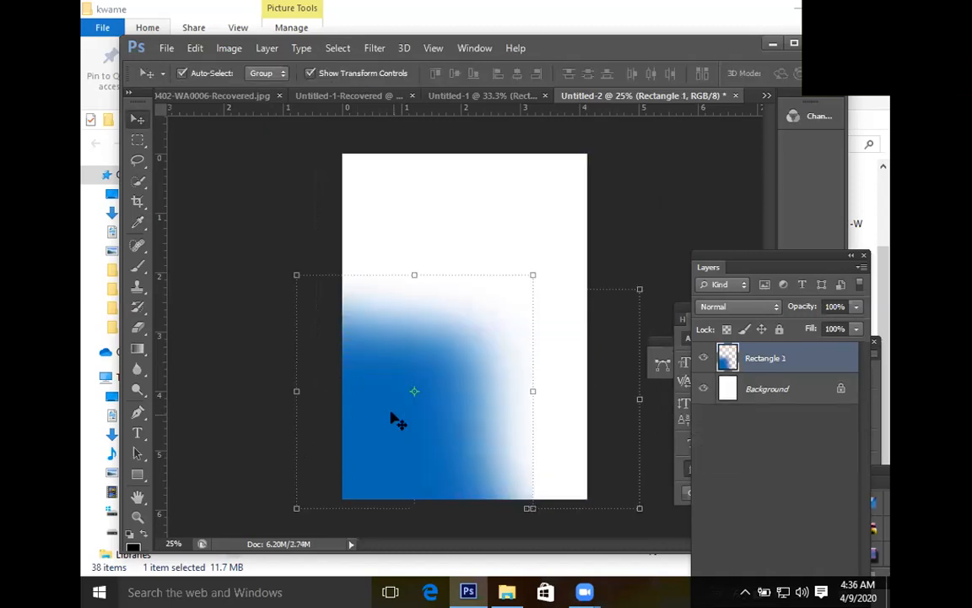
key("Delete")
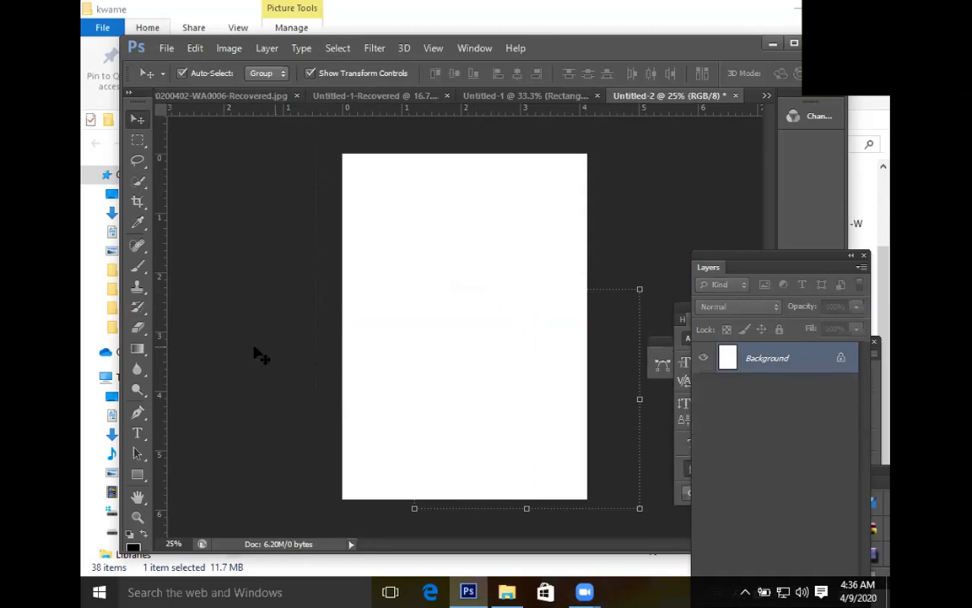
- Activate the Gradient tool for use on the blank background
left_click(140, 350)
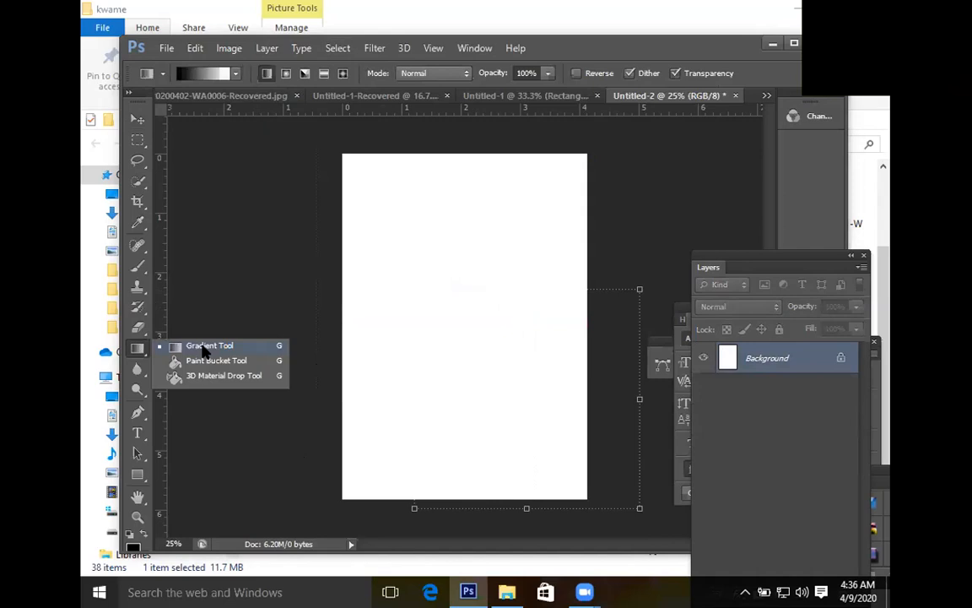
left_click(203, 349)
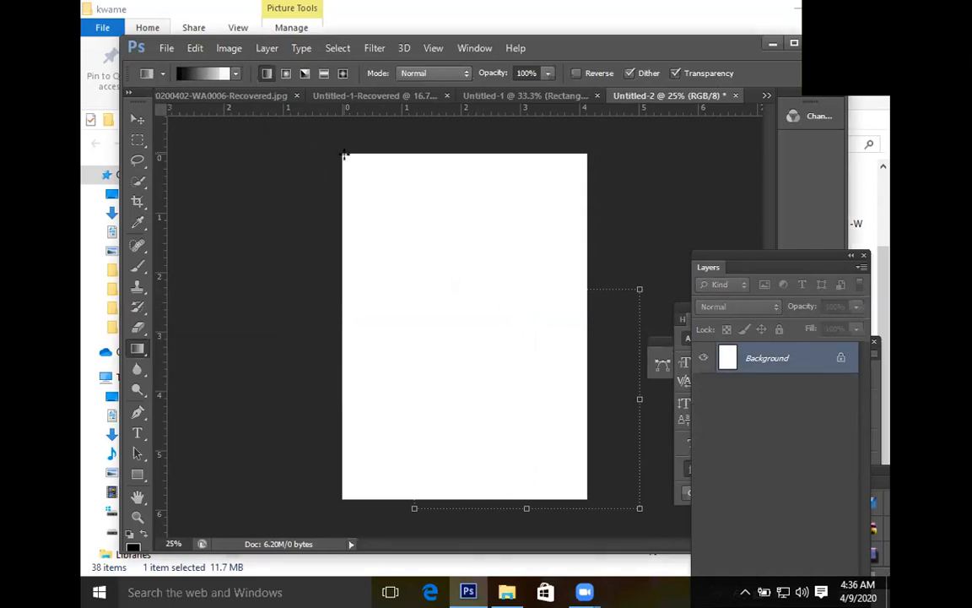